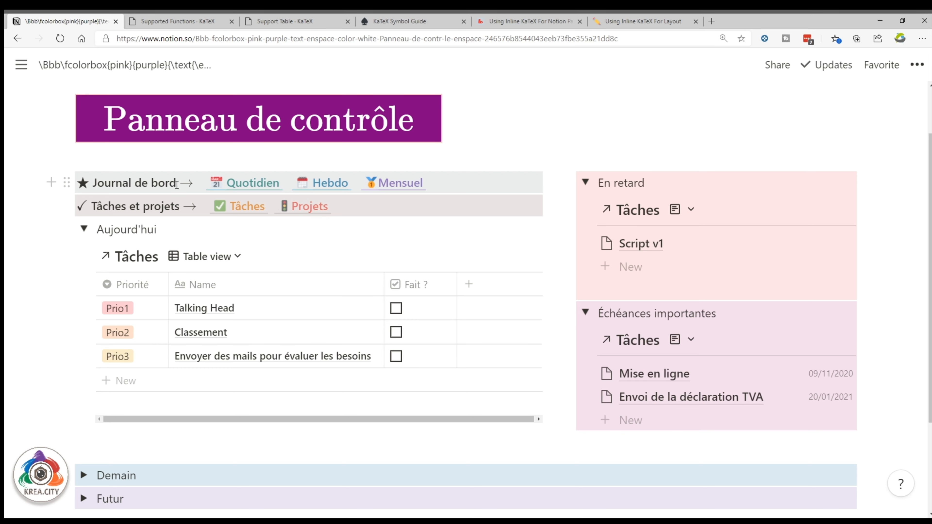
# Reveal the page-tree sidebar and pin it open beside the Panneau de contrôle dashboard.
pyautogui.moveTo(6, 231)
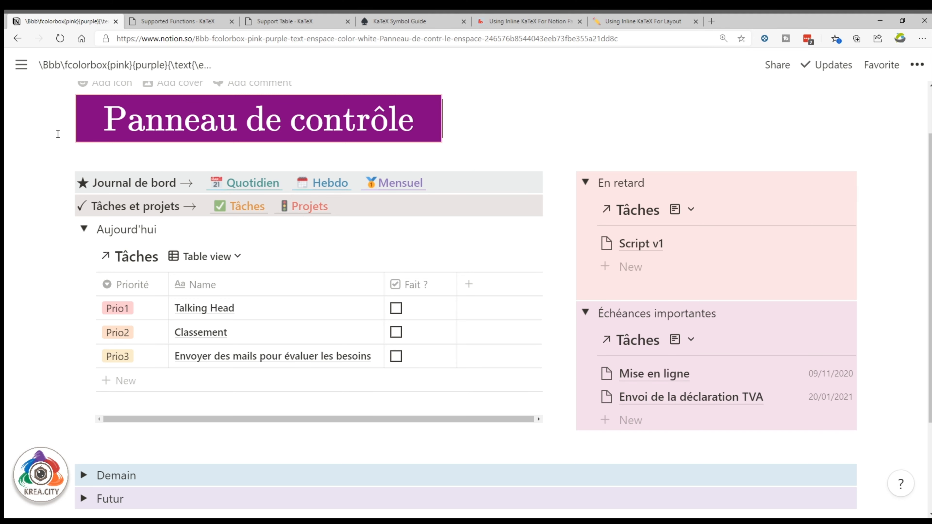
pyautogui.moveTo(5, 185)
pyautogui.click(21, 64)
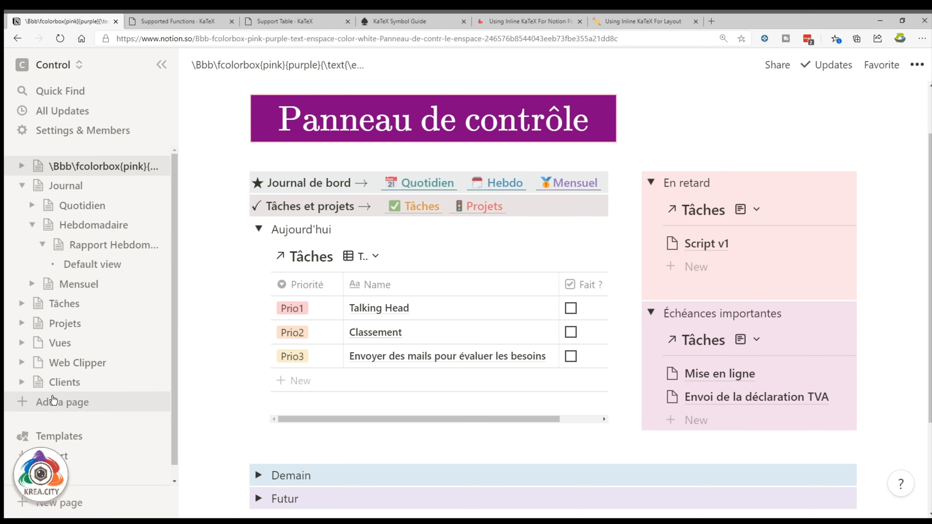
# Create a new full-screen page titled 'Panneau de contrôle'.
pyautogui.click(62, 400)
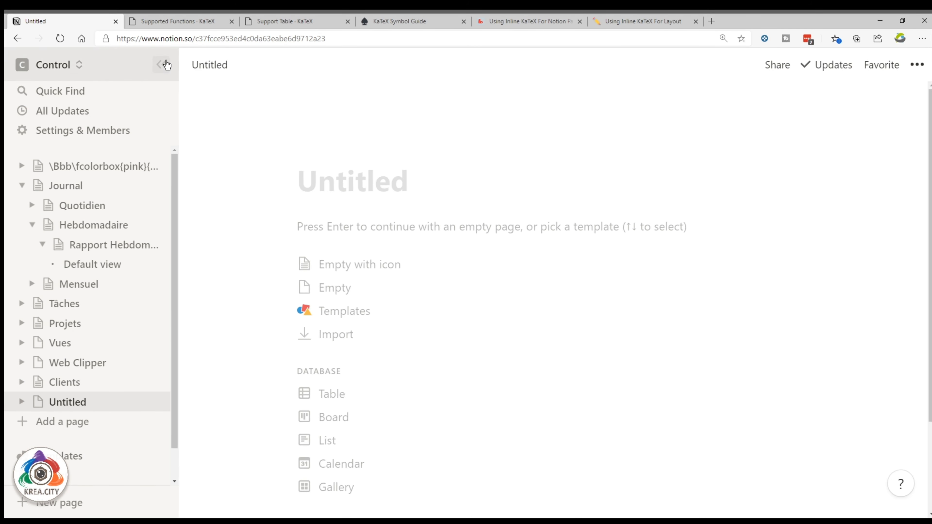
pyautogui.click(166, 65)
pyautogui.press('F11')
pyautogui.click(277, 142)
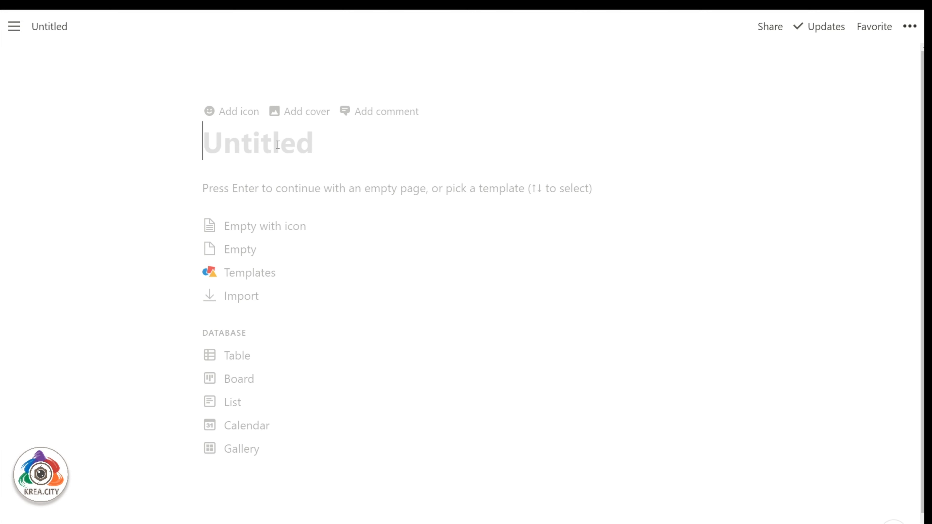
pyautogui.write('Panneau de contrôle')
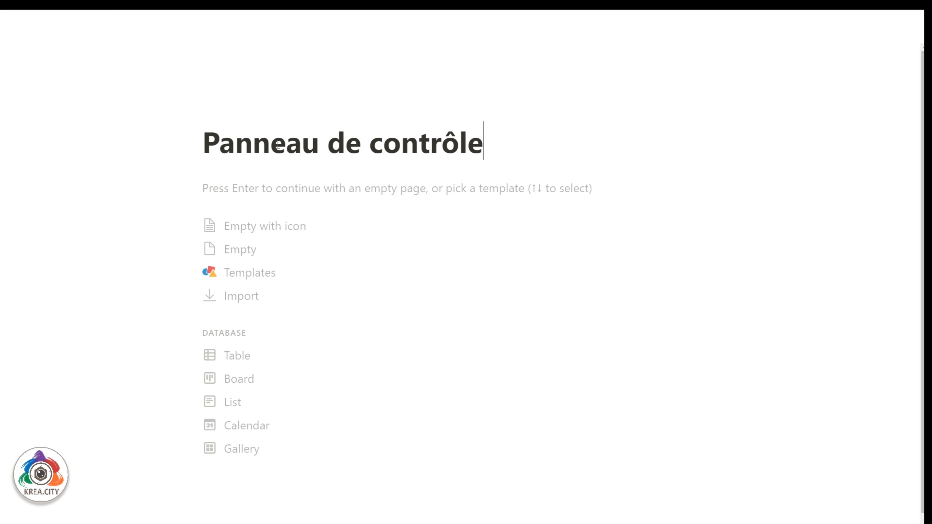
pyautogui.press('Return')
# Type the body line 'Journal de bord Quotidien Hebdo Mensuel'.
pyautogui.press('Left')
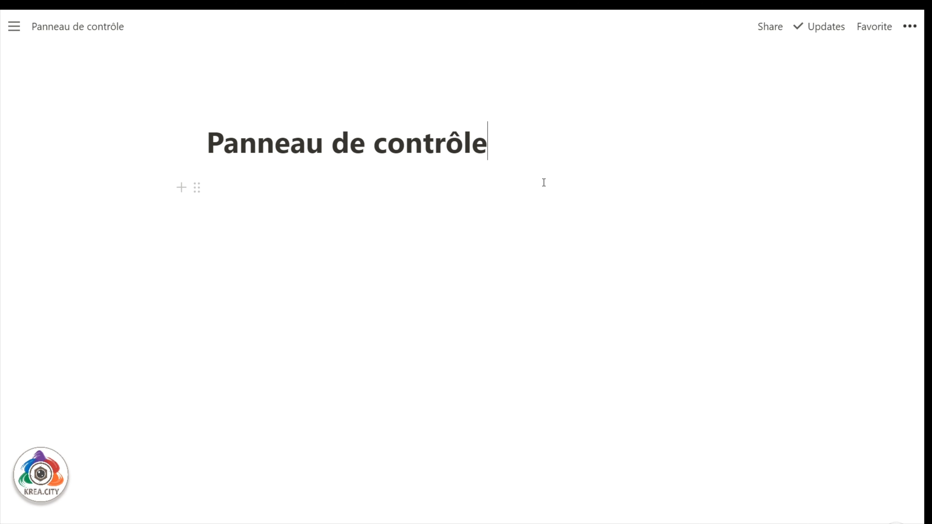
pyautogui.press('Right')
pyautogui.write('Jpou')
pyautogui.press('BackSpace')
pyautogui.press('BackSpace')
pyautogui.press('BackSpace')
pyautogui.write('ournal de bord Qup')
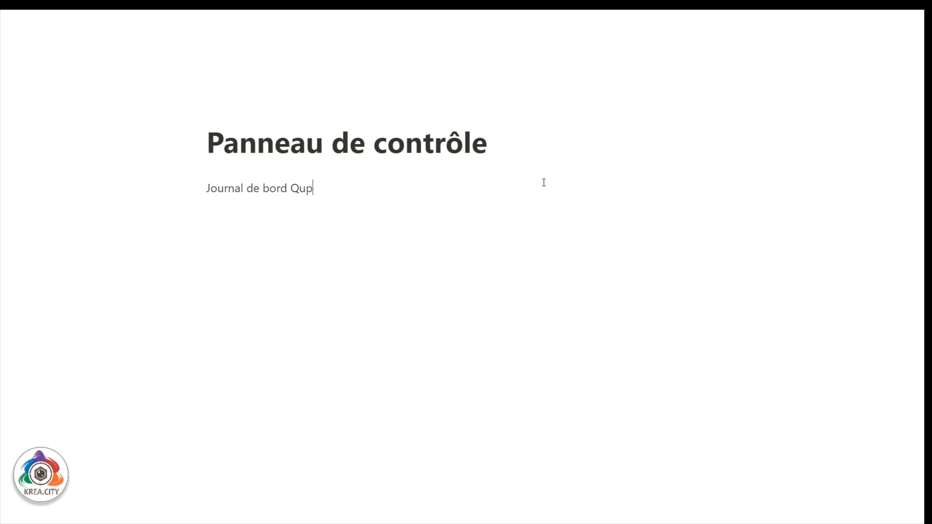
pyautogui.press('BackSpace')
pyautogui.write('otidien Hebdo Mensuel')
# Add the line 'Tâches et projet Tâches Projets' and paste the Tâches database link below it.
pyautogui.press('Return')
pyautogui.write('Taâches et les p')
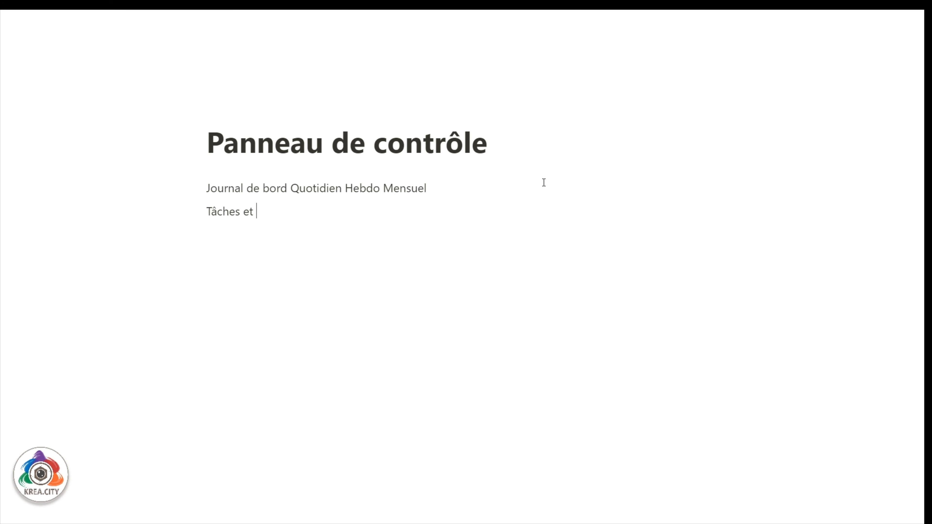
pyautogui.press('BackSpace')
pyautogui.press('BackSpace')
pyautogui.press('BackSpace')
pyautogui.press('BackSpace')
pyautogui.press('BackSpace')
pyautogui.write('projet Tâches Projets')
pyautogui.press('Return')
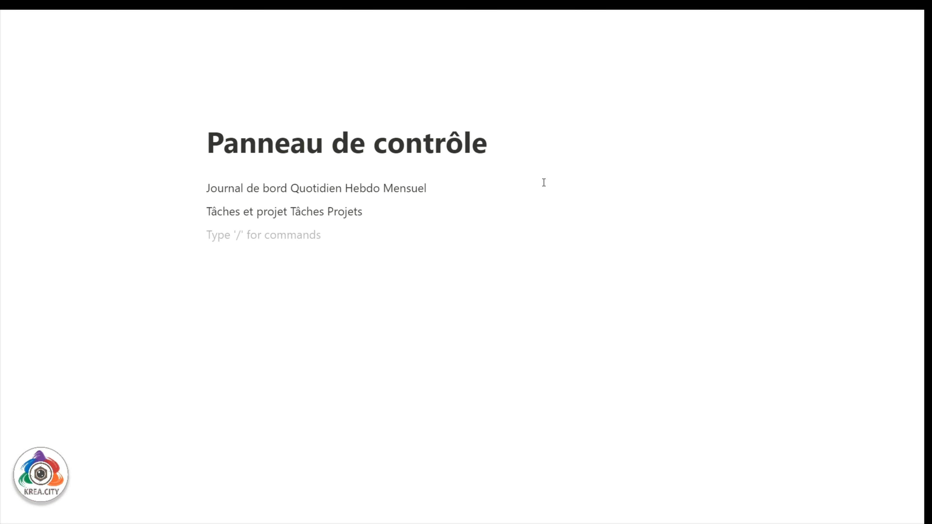
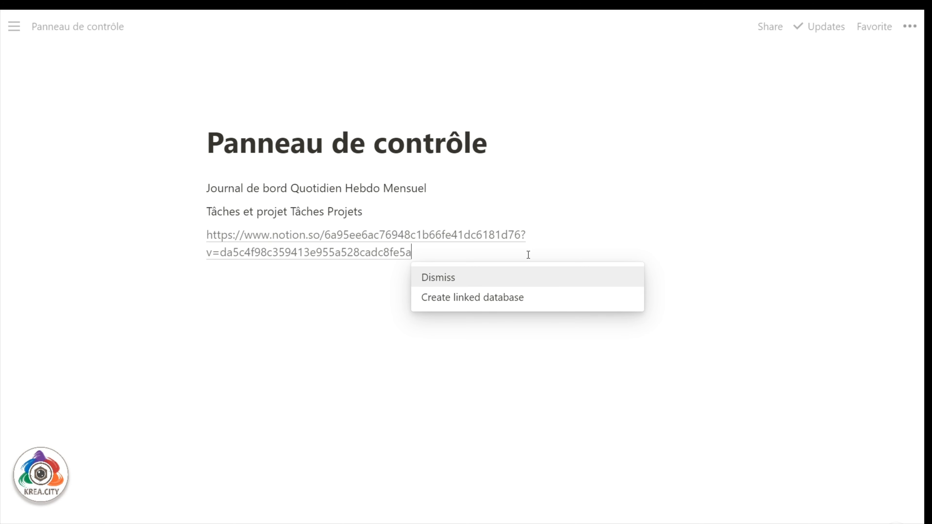
# Turn the pasted link into a linked Tâches table filtered to Faire Is Today.
pyautogui.click(516, 303)
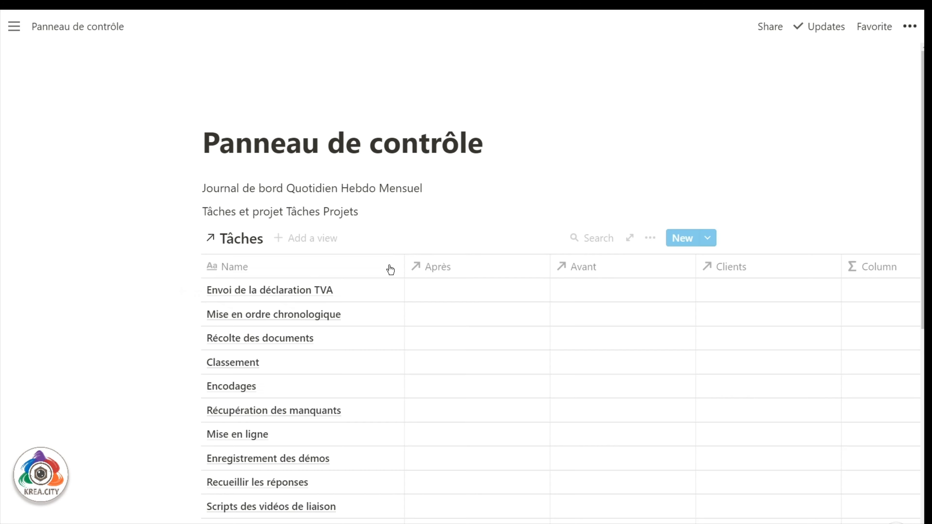
pyautogui.click(650, 238)
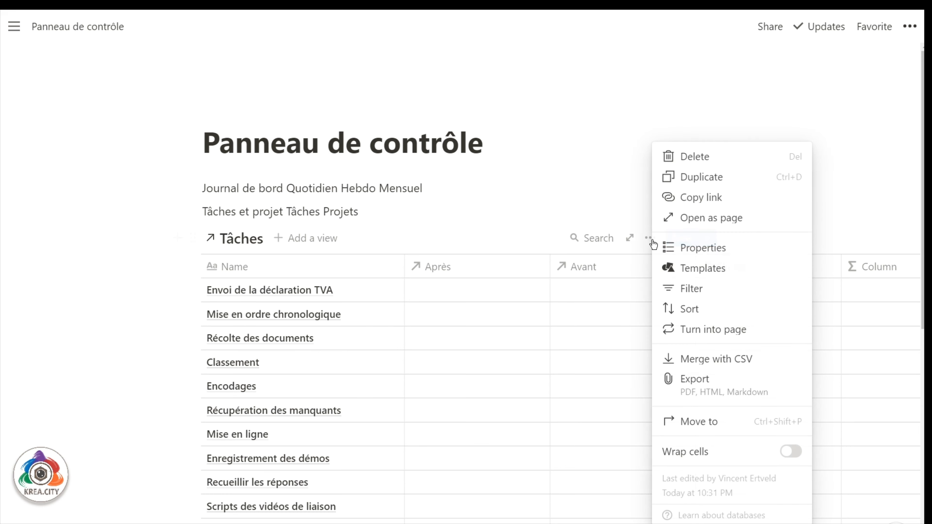
pyautogui.click(697, 289)
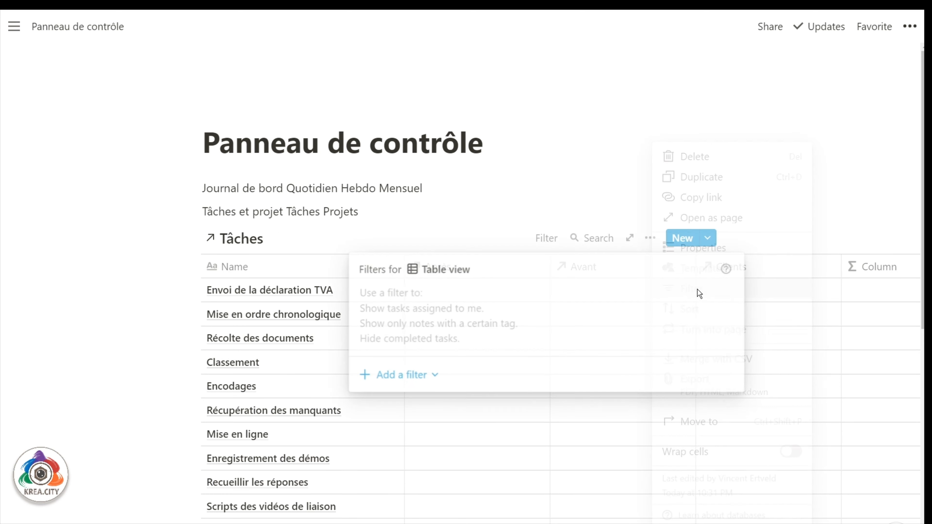
pyautogui.click(388, 382)
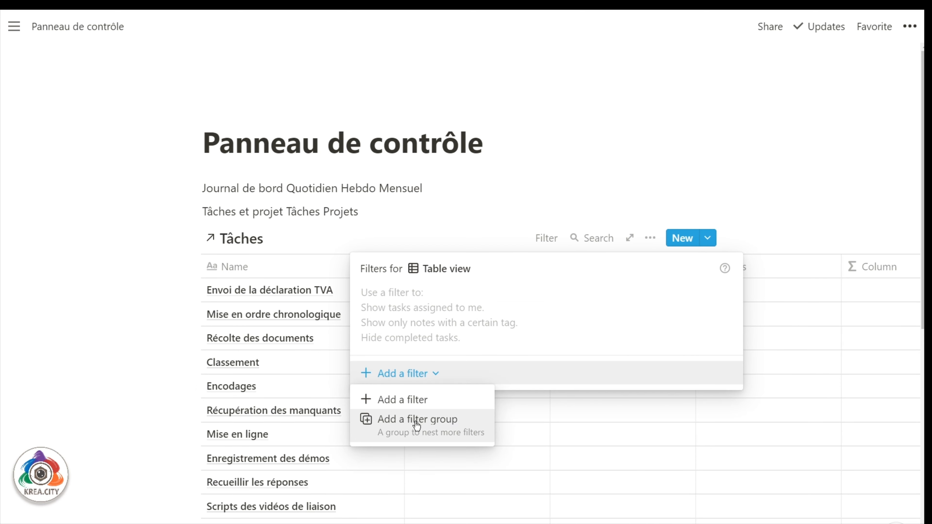
pyautogui.click(416, 419)
pyautogui.click(459, 304)
pyautogui.click(424, 410)
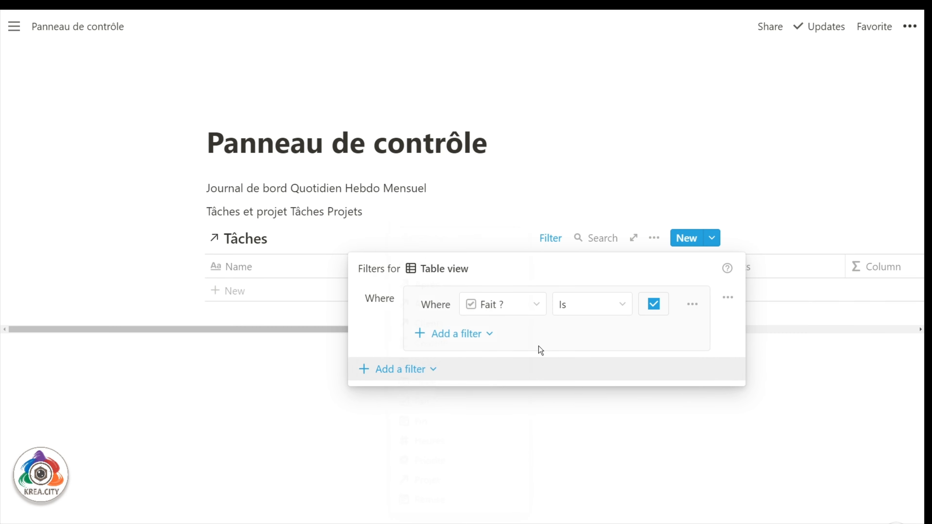
pyautogui.click(569, 308)
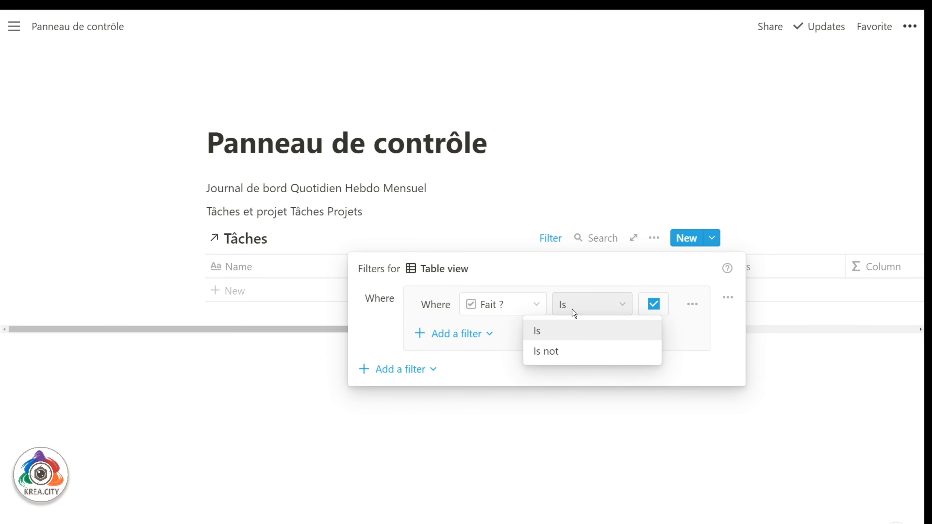
pyautogui.click(572, 309)
pyautogui.click(527, 309)
pyautogui.click(467, 388)
pyautogui.click(607, 304)
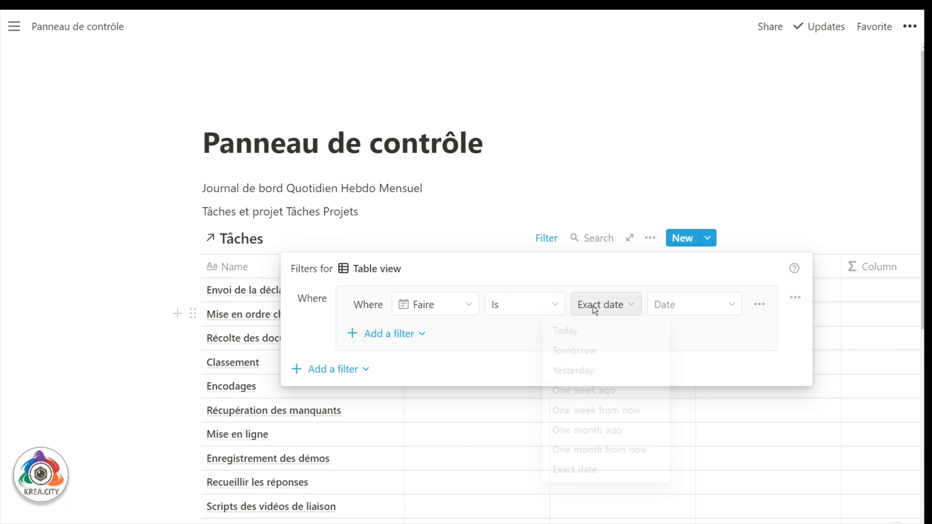
pyautogui.click(572, 330)
pyautogui.click(739, 194)
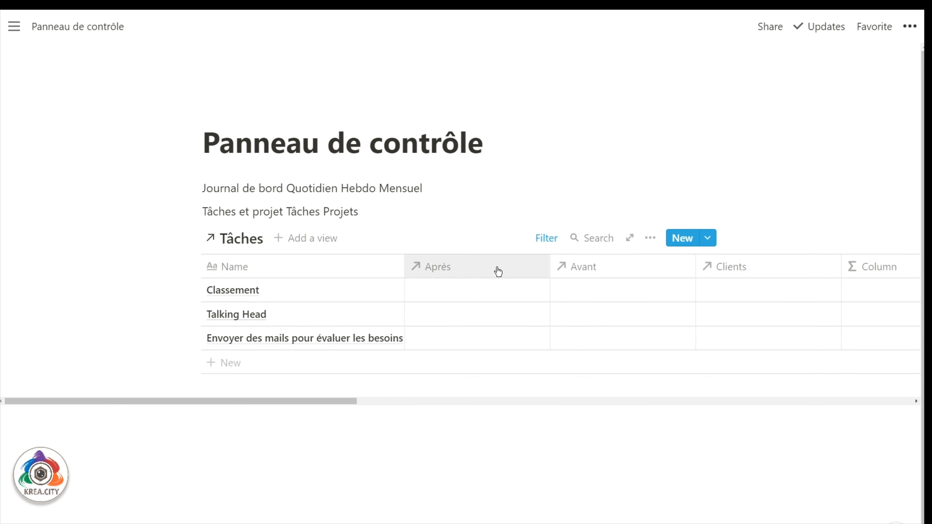
# Hide every column except Priorité, Name and Fait ? in the table.
pyautogui.click(651, 238)
pyautogui.click(696, 247)
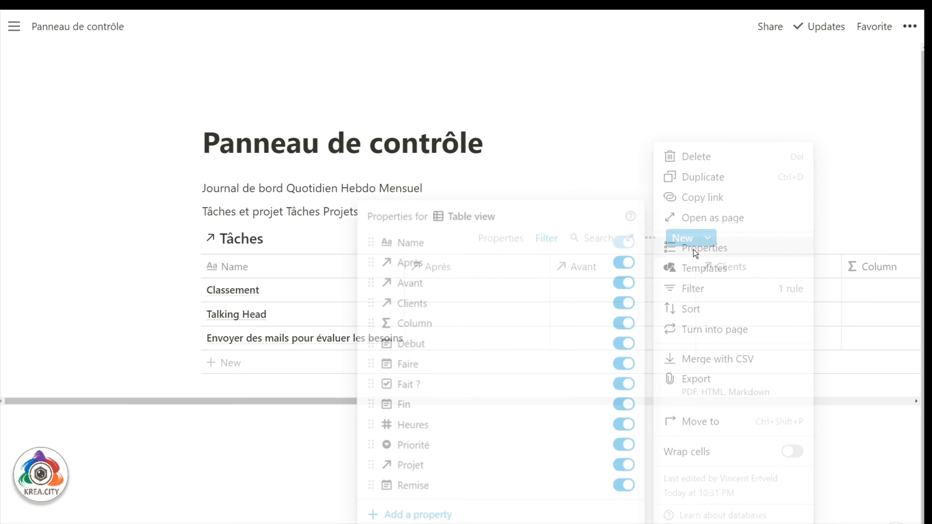
pyautogui.click(626, 263)
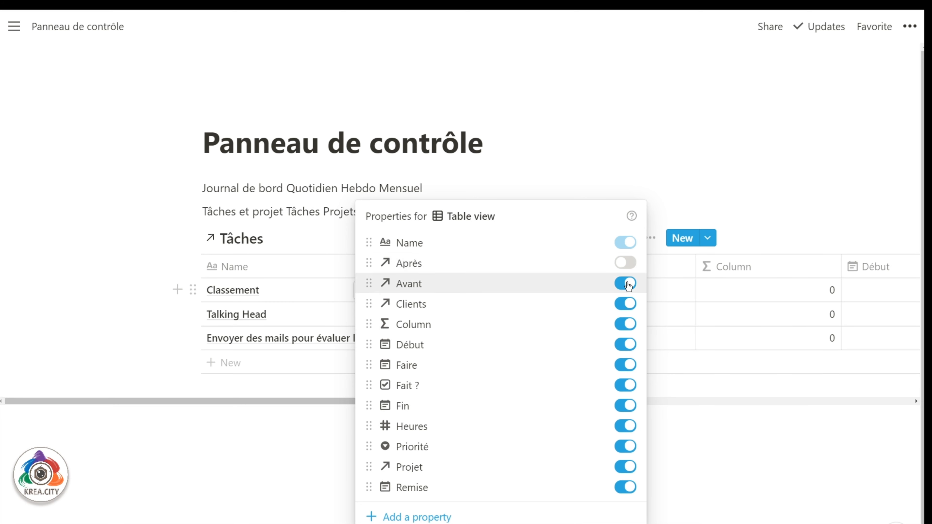
pyautogui.click(626, 283)
pyautogui.click(625, 303)
pyautogui.click(626, 324)
pyautogui.click(626, 365)
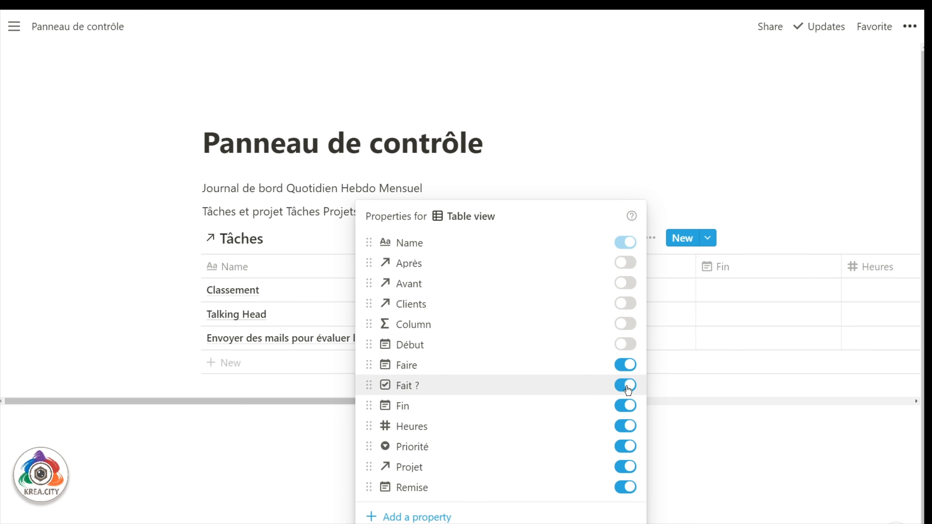
pyautogui.click(625, 405)
pyautogui.click(626, 426)
pyautogui.click(636, 469)
pyautogui.click(633, 491)
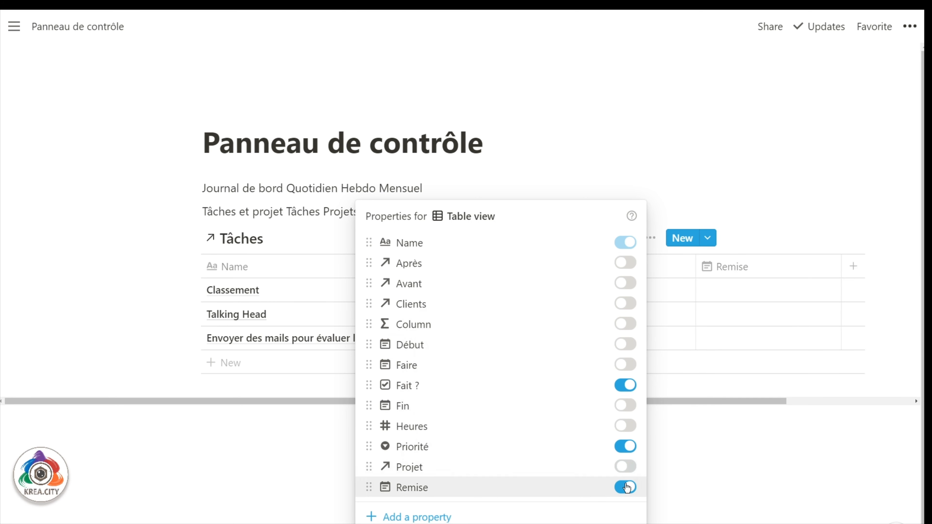
pyautogui.click(628, 487)
pyautogui.click(736, 303)
# Move the Priorité column to the front and paste the Tâches link again below.
pyautogui.moveTo(578, 266); pyautogui.dragTo(230, 277)
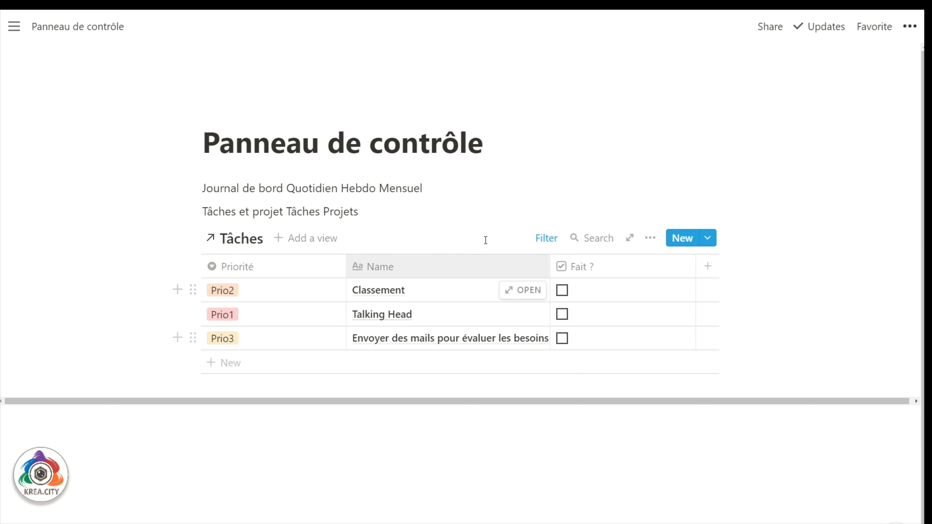
pyautogui.click(220, 395)
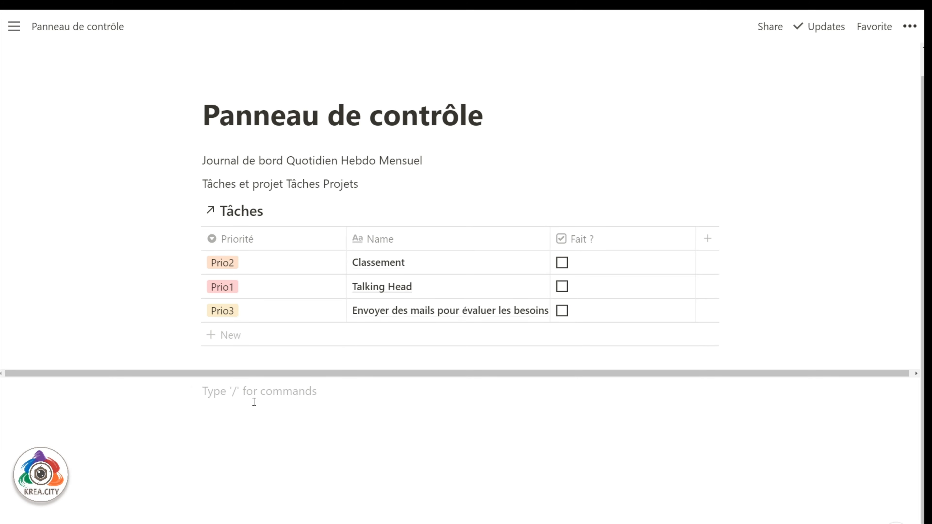
# Keep the pasted link as a page reference and add an 'En retard' list view.
pyautogui.click(448, 430)
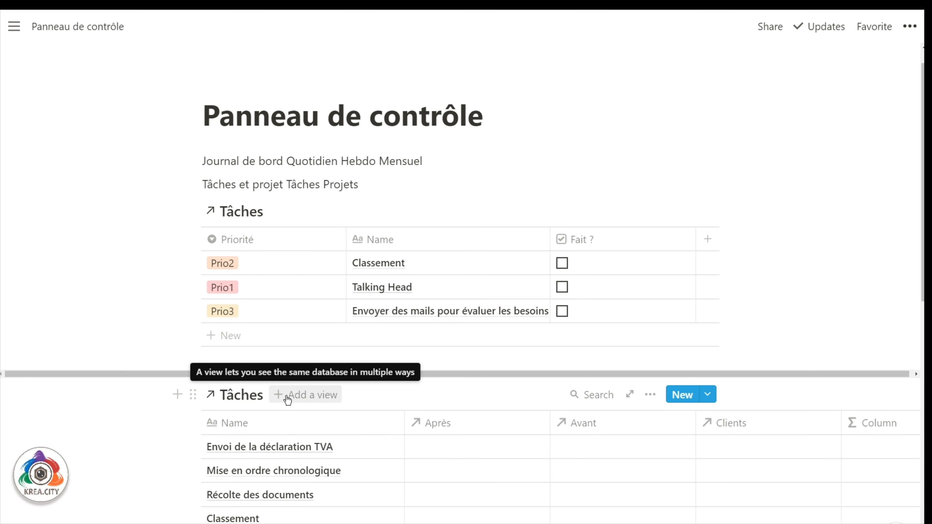
pyautogui.click(308, 398)
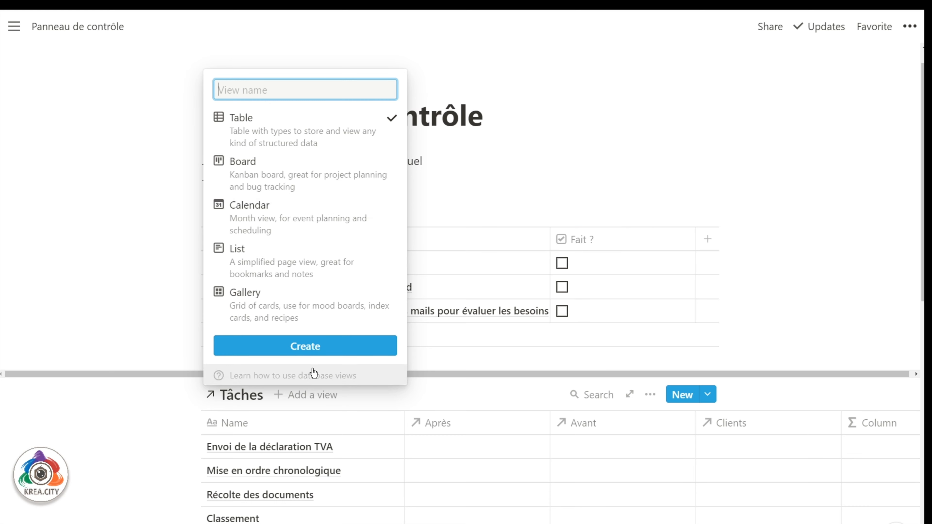
pyautogui.click(288, 274)
pyautogui.write('En retard')
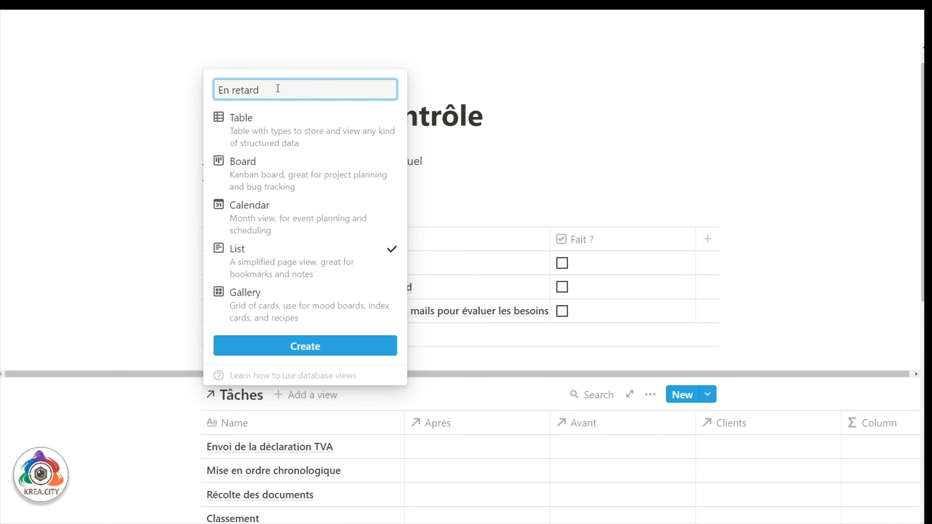
pyautogui.click(248, 345)
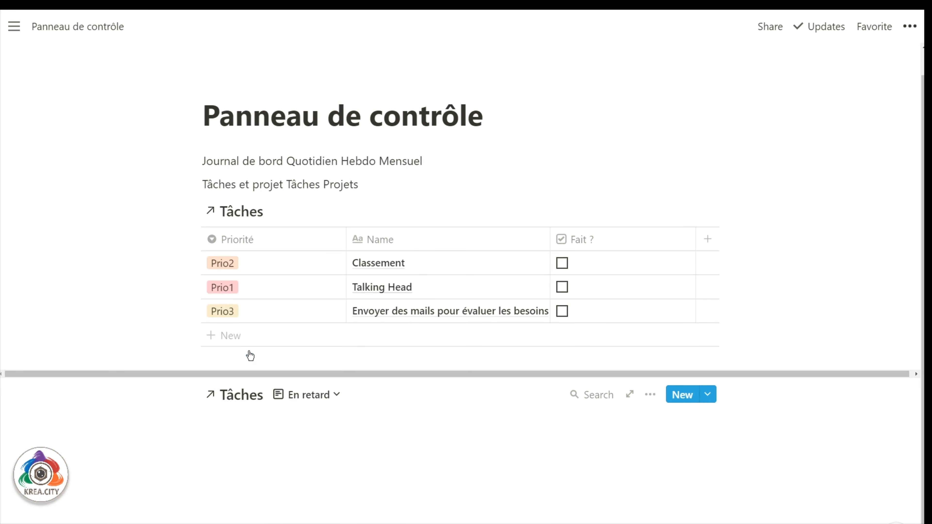
# Filter the En retard view to tasks with Fait ? unchecked.
pyautogui.click(410, 364)
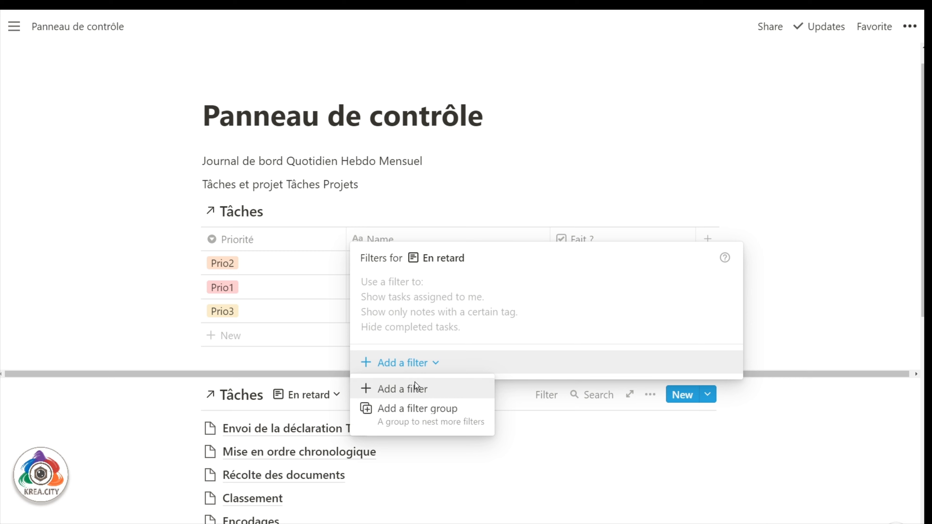
pyautogui.click(417, 397)
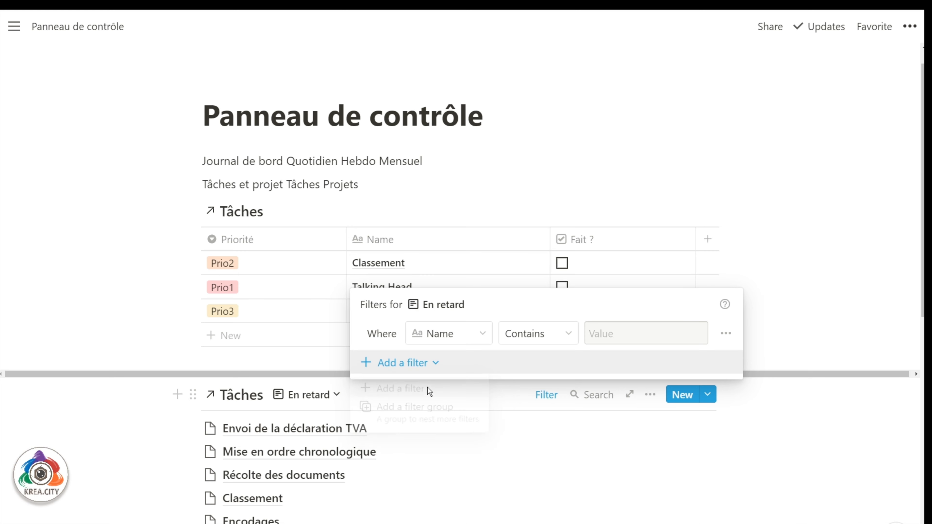
pyautogui.click(491, 338)
pyautogui.click(433, 414)
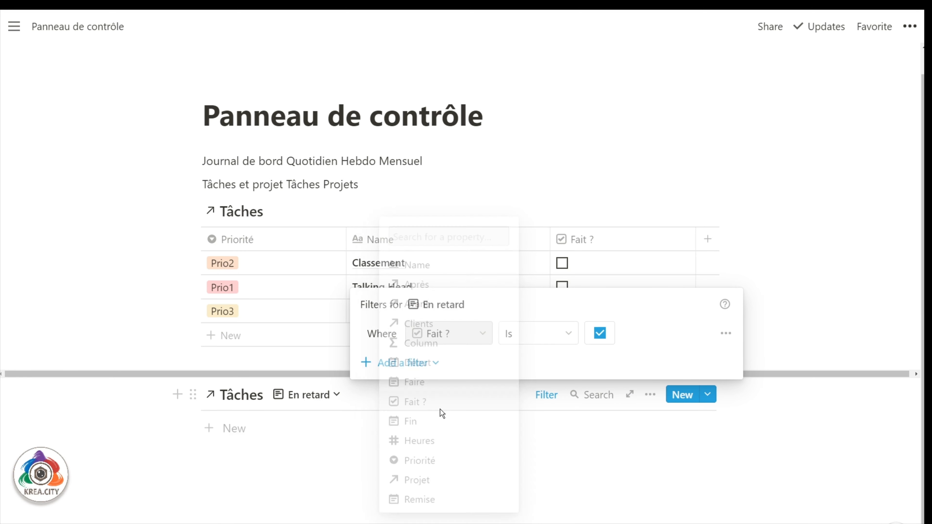
# Add a Faire Is before Today filter, then paste the database link in a new block below.
pyautogui.click(394, 363)
pyautogui.click(413, 390)
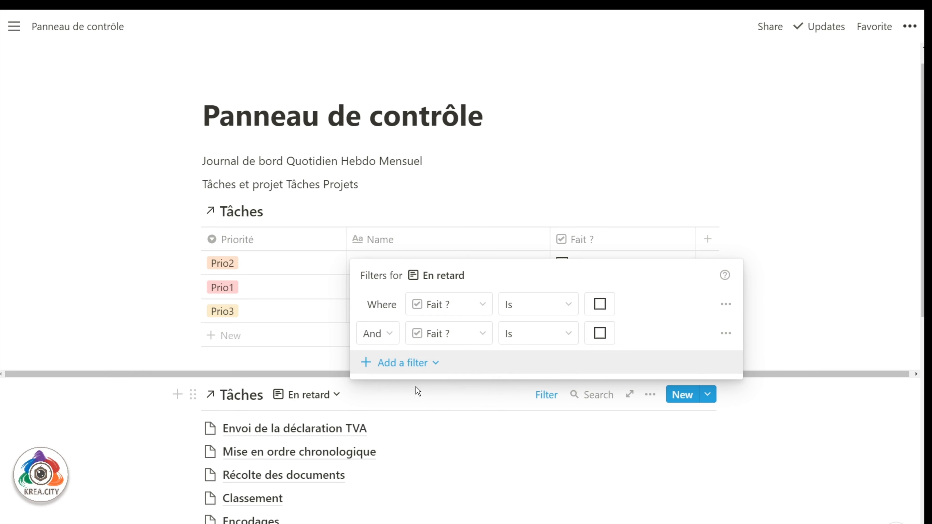
pyautogui.click(456, 338)
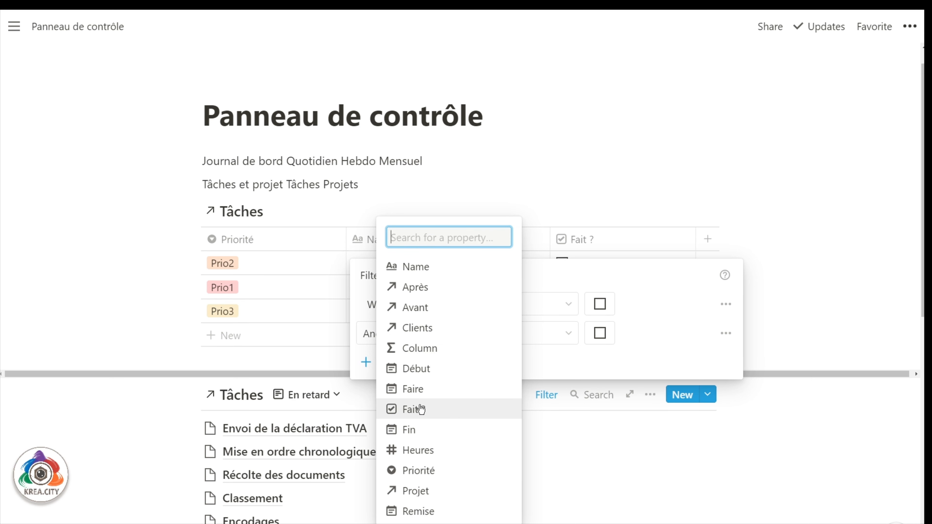
pyautogui.click(416, 389)
pyautogui.click(532, 334)
pyautogui.click(477, 381)
pyautogui.click(593, 334)
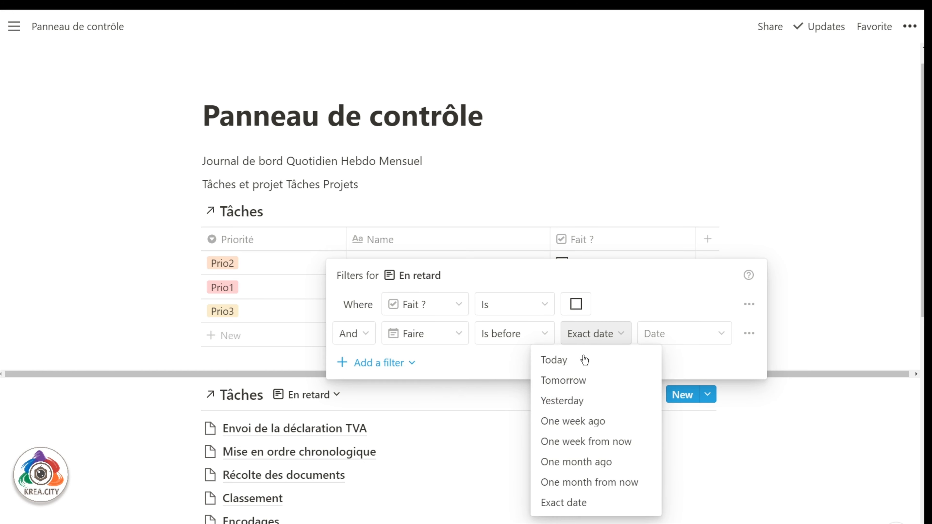
pyautogui.click(585, 358)
pyautogui.click(801, 241)
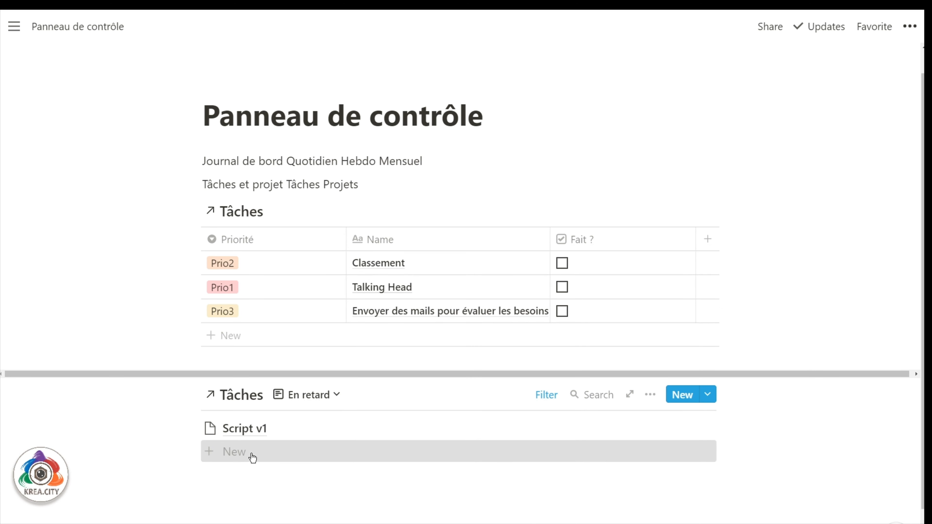
pyautogui.click(311, 502)
pyautogui.hotkey('ctrl', 'v')
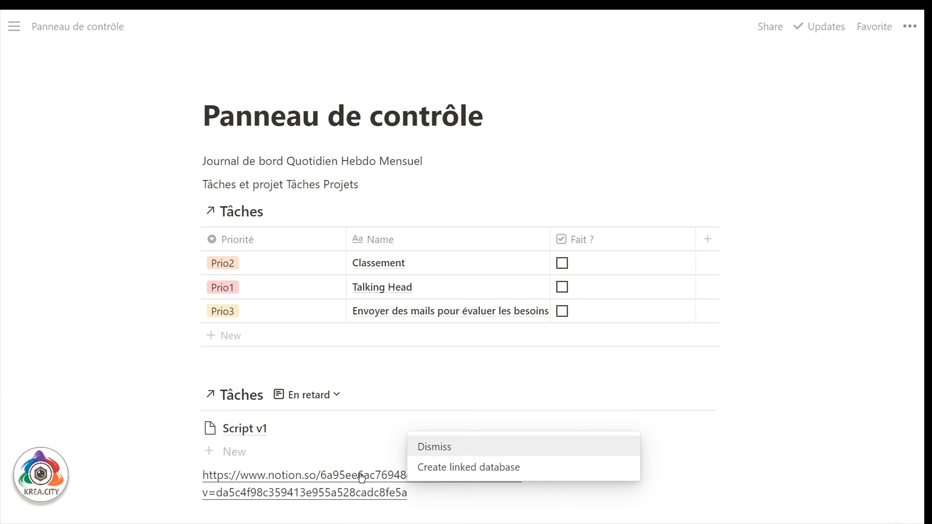
# Make the pasted link a linked database with an 'Échéances importantes' list view.
pyautogui.click(470, 475)
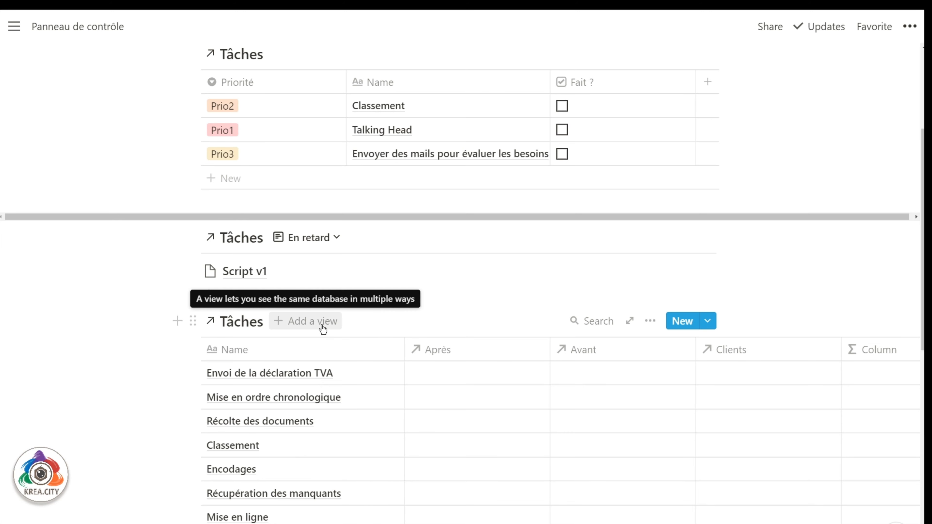
pyautogui.click(323, 328)
pyautogui.click(277, 391)
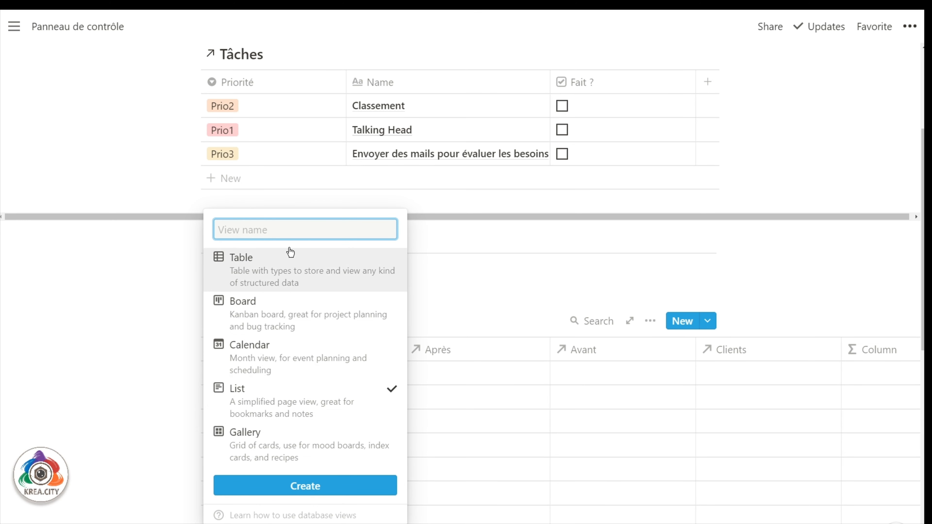
pyautogui.write('2')
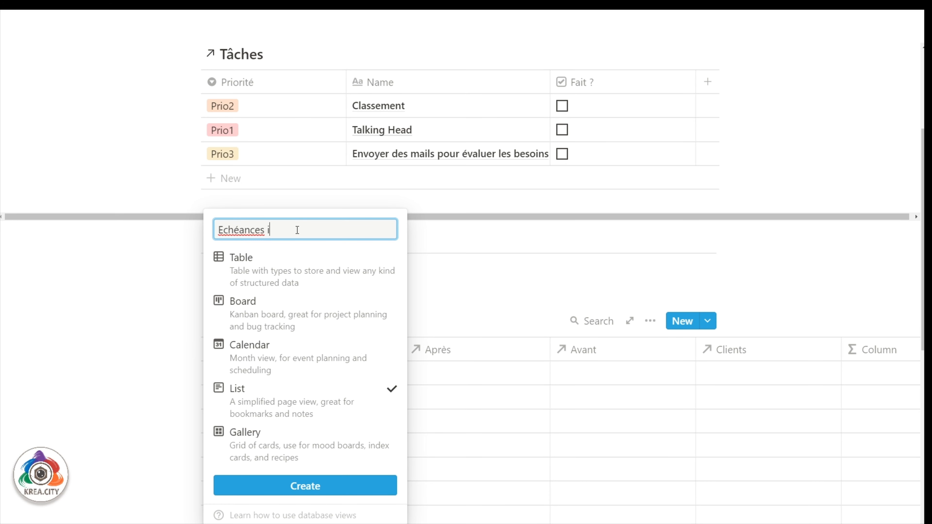
pyautogui.rightClick(253, 231)
pyautogui.click(276, 242)
pyautogui.click(295, 487)
# Filter the Échéances importantes view to tasks whose Remise date is not empty.
pyautogui.scroll(-1, 339, 395)
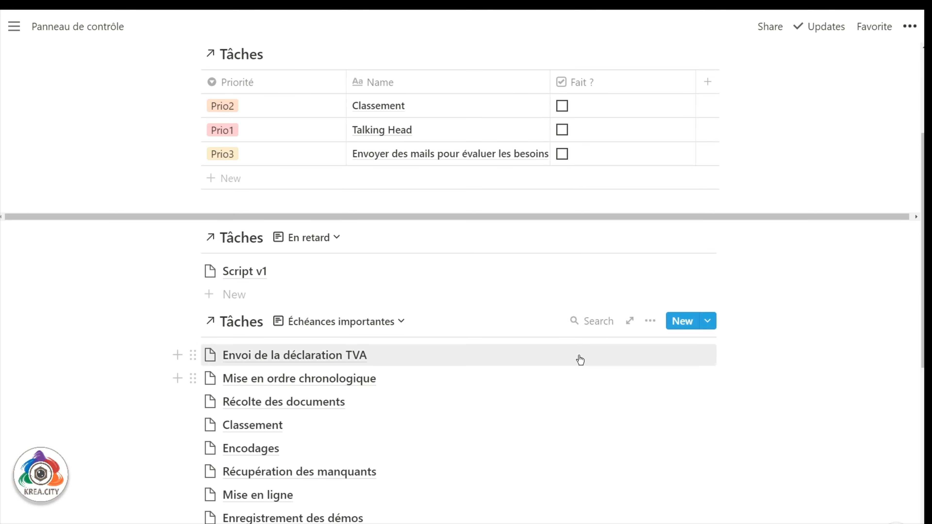
pyautogui.click(649, 321)
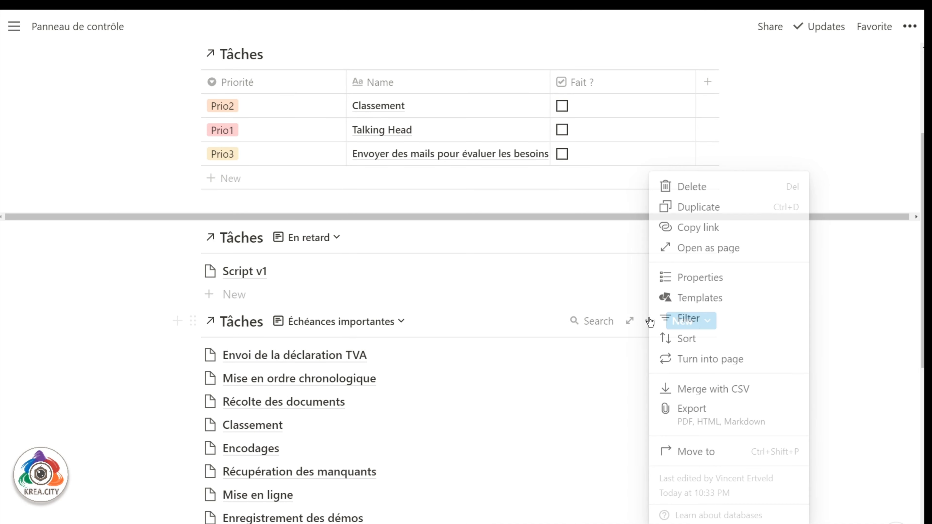
pyautogui.click(710, 318)
pyautogui.click(404, 454)
pyautogui.click(425, 396)
pyautogui.click(488, 381)
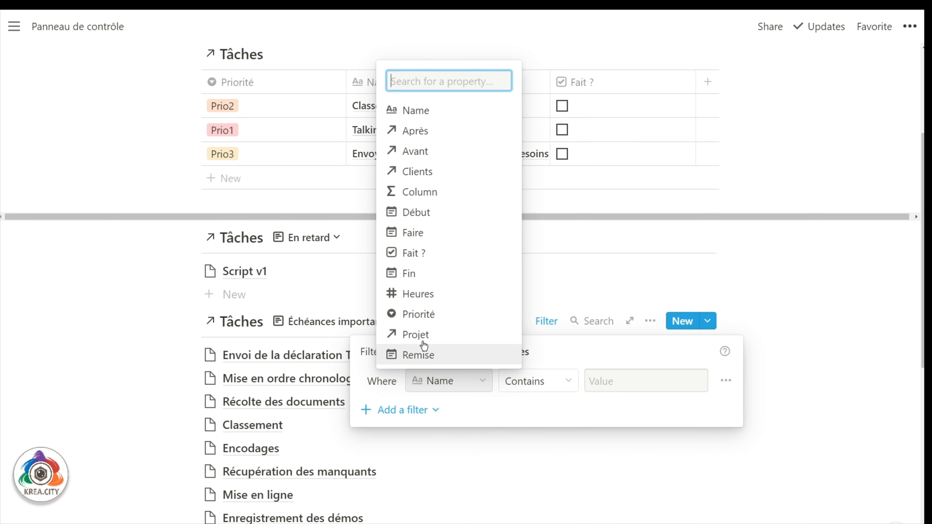
pyautogui.click(422, 354)
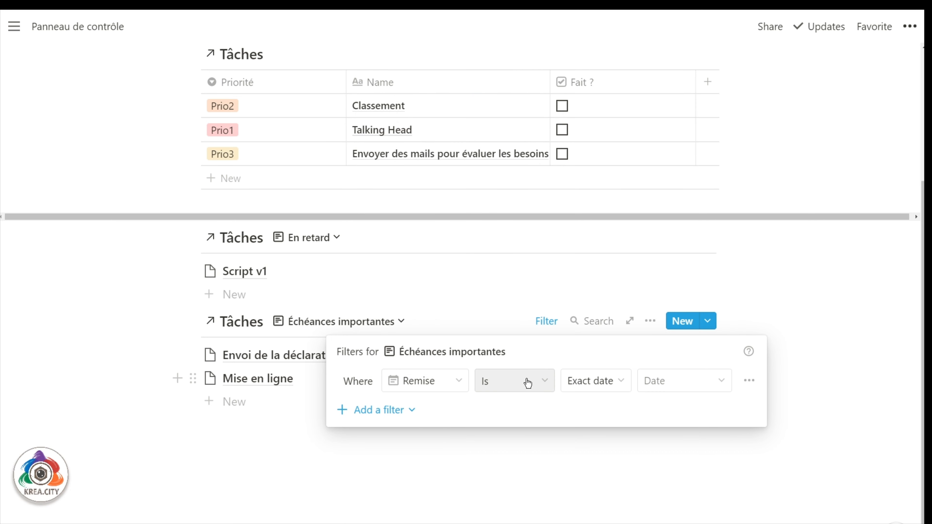
pyautogui.click(526, 380)
pyautogui.click(506, 355)
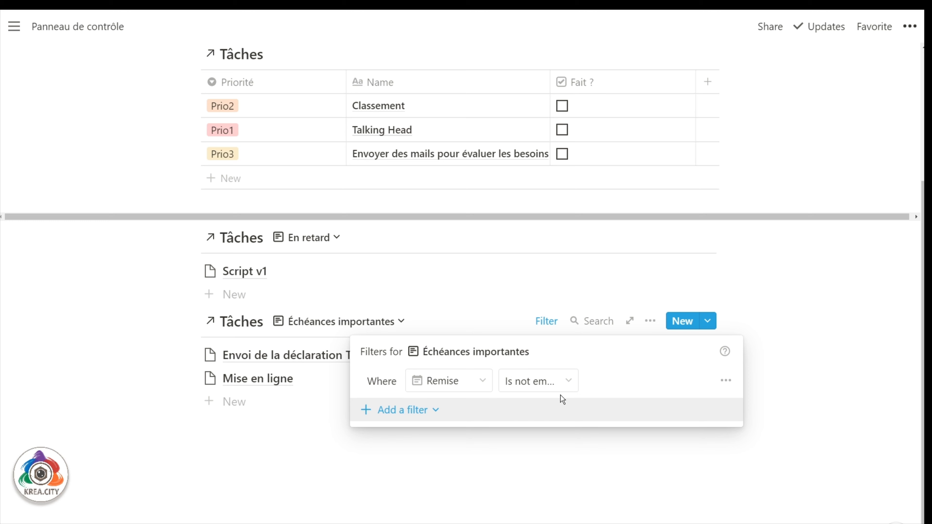
# Add a second filter requiring Fait ? to be unchecked.
pyautogui.click(418, 410)
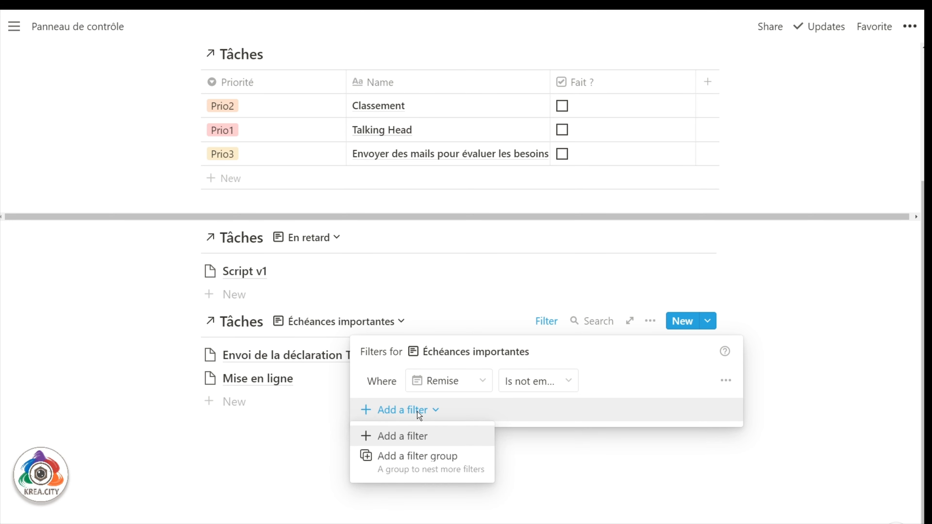
pyautogui.click(416, 435)
pyautogui.click(447, 411)
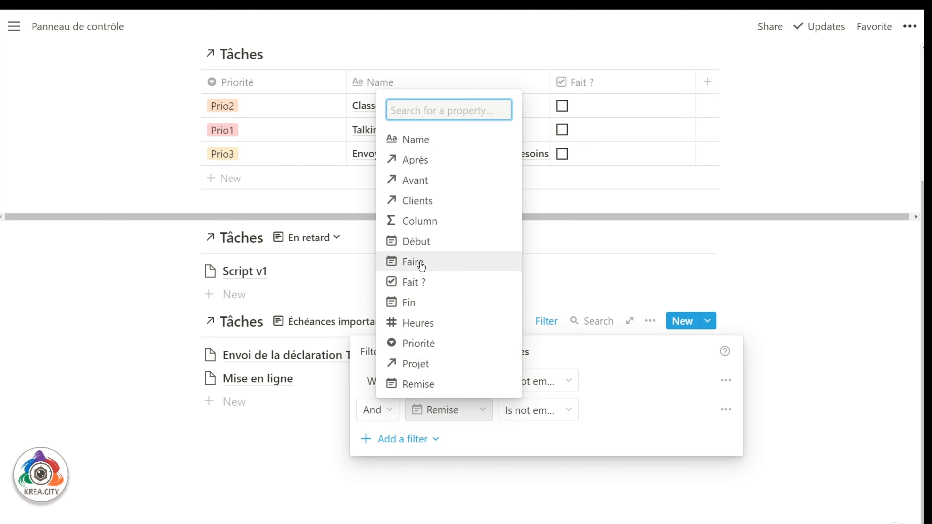
pyautogui.click(414, 282)
pyautogui.click(600, 410)
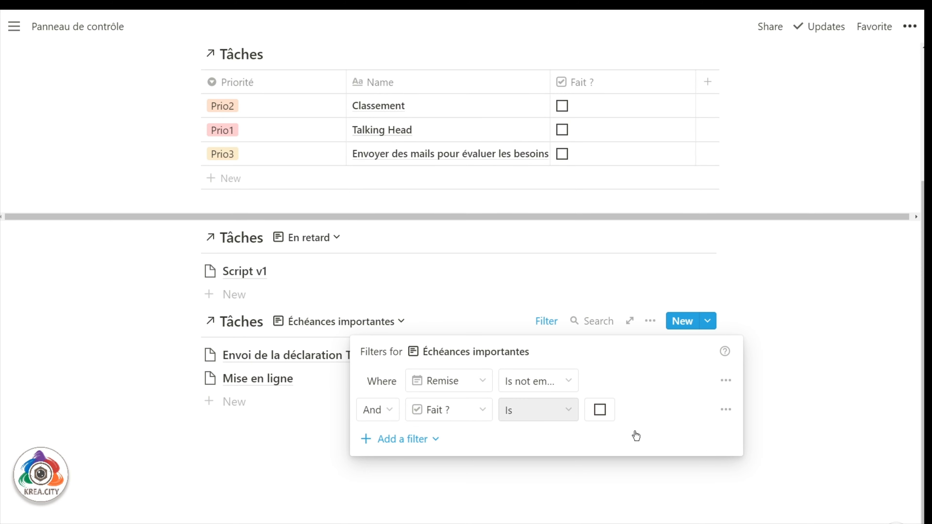
pyautogui.click(873, 369)
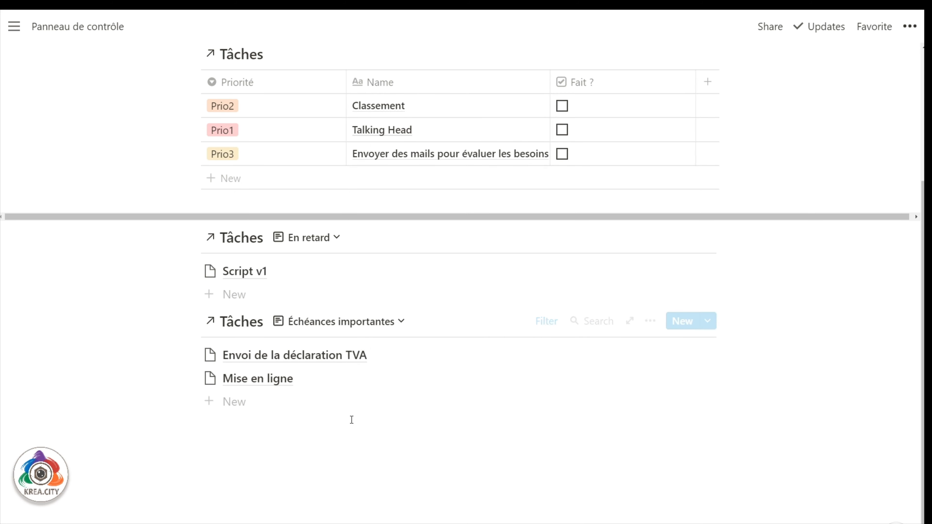
pyautogui.scroll(5, 351, 419)
pyautogui.click(192, 212)
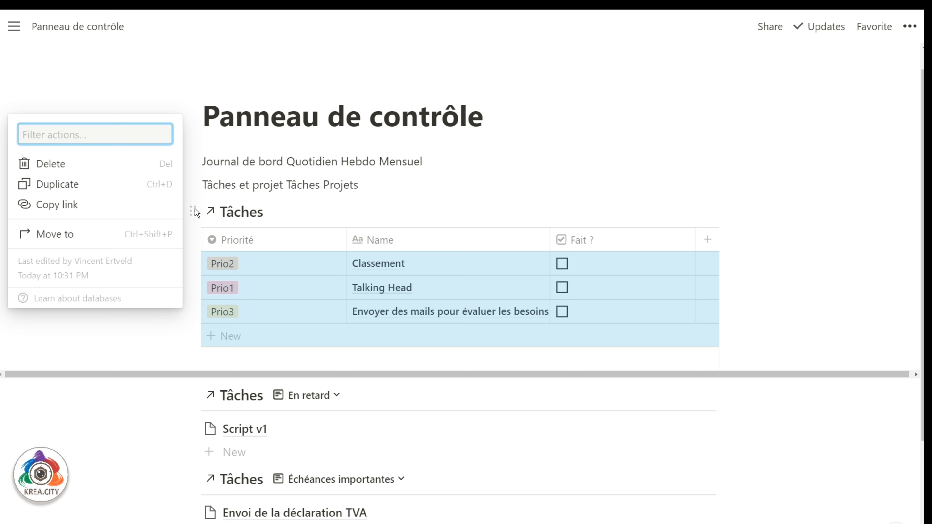
# Copy the first Tâches table's link and paste it below the Échéances list as a linked database.
pyautogui.click(99, 205)
pyautogui.scroll(-5, 221, 349)
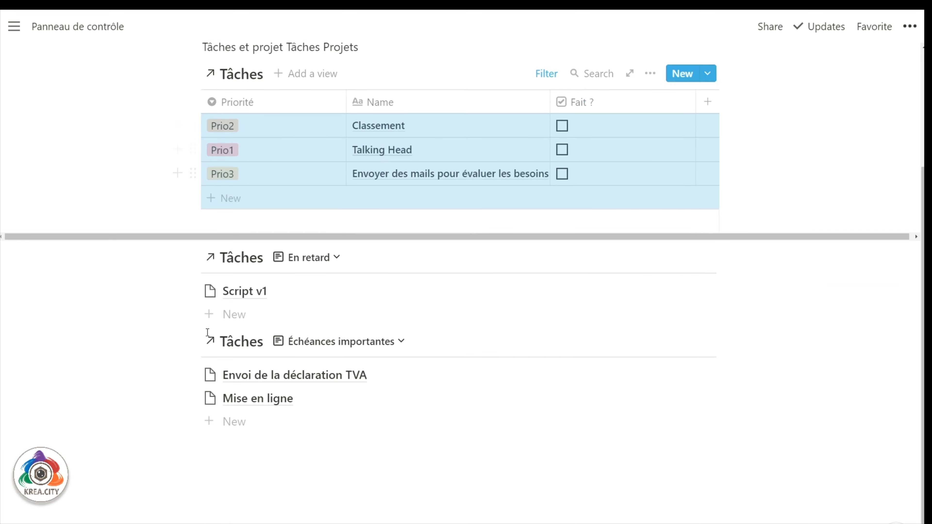
pyautogui.click(232, 427)
pyautogui.click(246, 416)
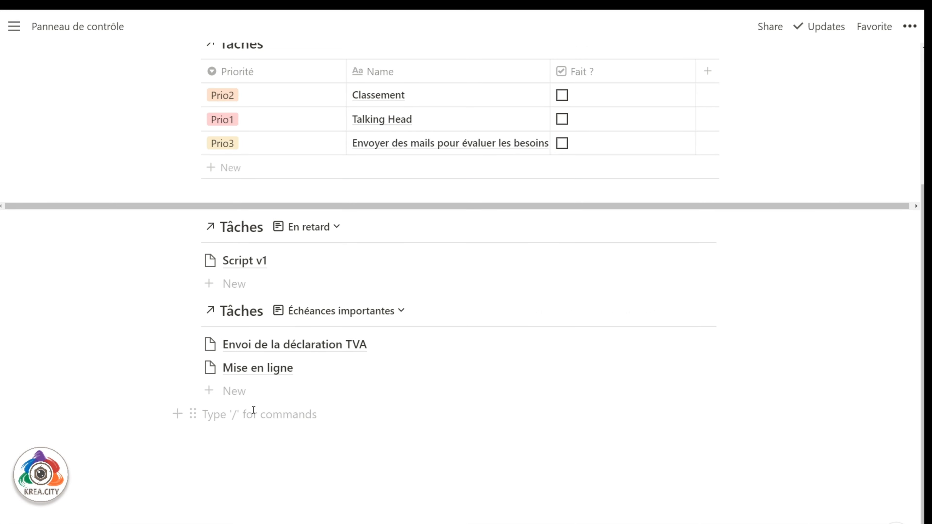
pyautogui.hotkey('ctrl', 'v')
pyautogui.click(512, 471)
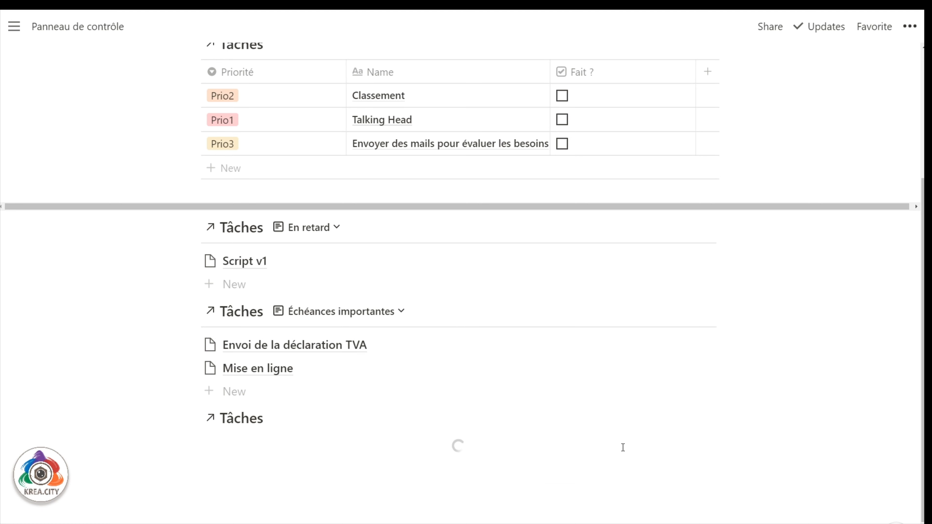
# Filter the new Tâches table to Faire Is Tomorrow.
pyautogui.click(402, 385)
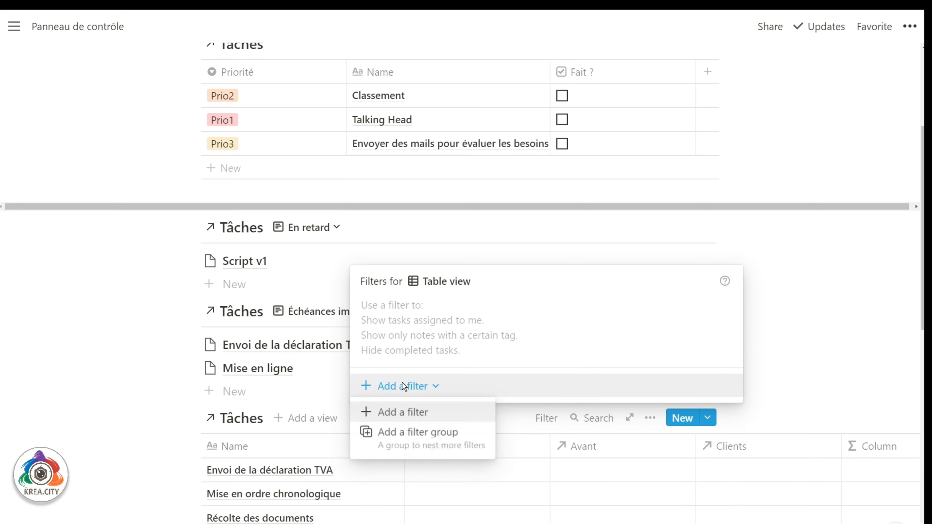
pyautogui.click(426, 419)
pyautogui.click(460, 356)
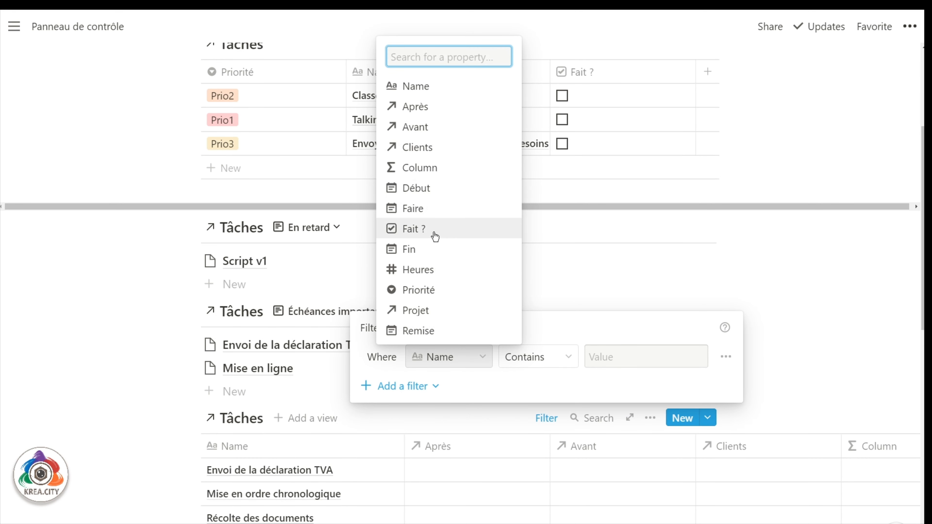
pyautogui.click(430, 208)
pyautogui.click(579, 362)
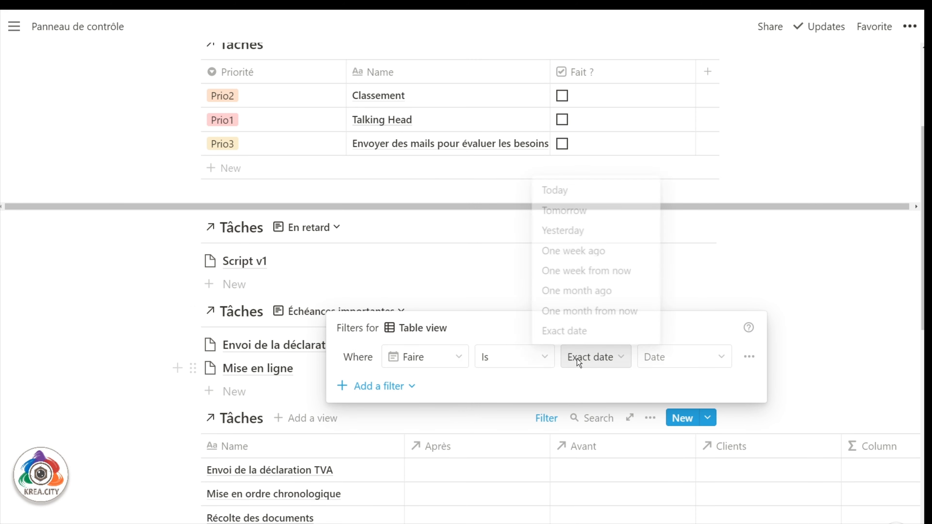
pyautogui.click(565, 213)
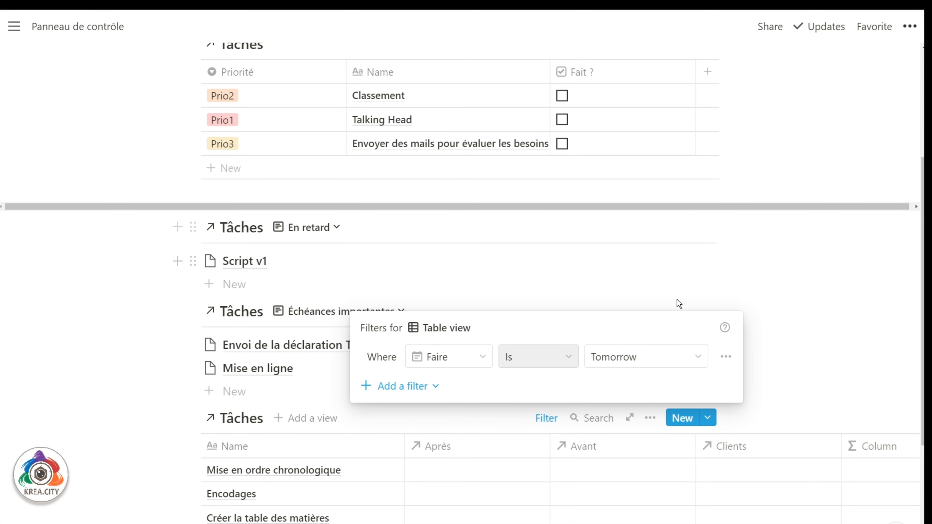
pyautogui.click(810, 313)
pyautogui.scroll(-4, 733, 327)
pyautogui.click(650, 261)
# Hide the Après, Avant, Clients, Column, Début and Faire columns.
pyautogui.click(705, 247)
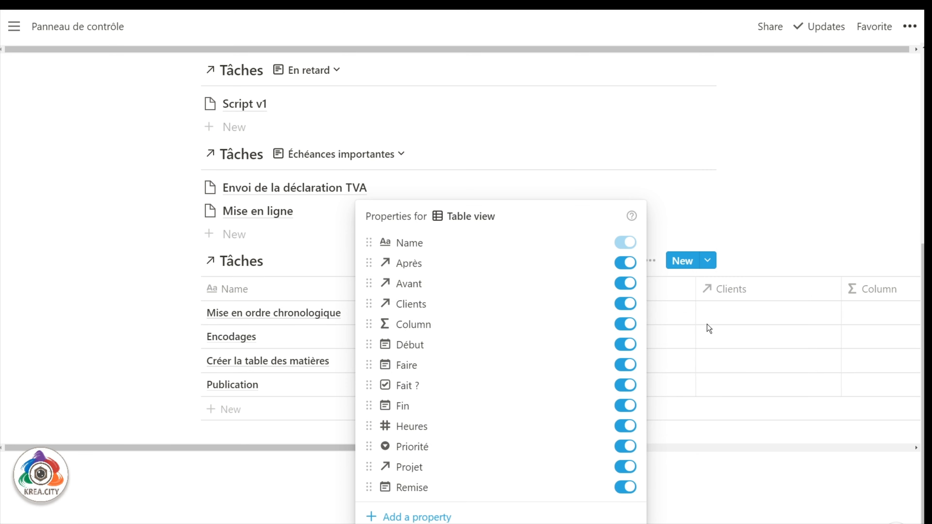
pyautogui.click(613, 263)
pyautogui.click(623, 265)
pyautogui.click(624, 263)
pyautogui.click(629, 284)
pyautogui.click(627, 312)
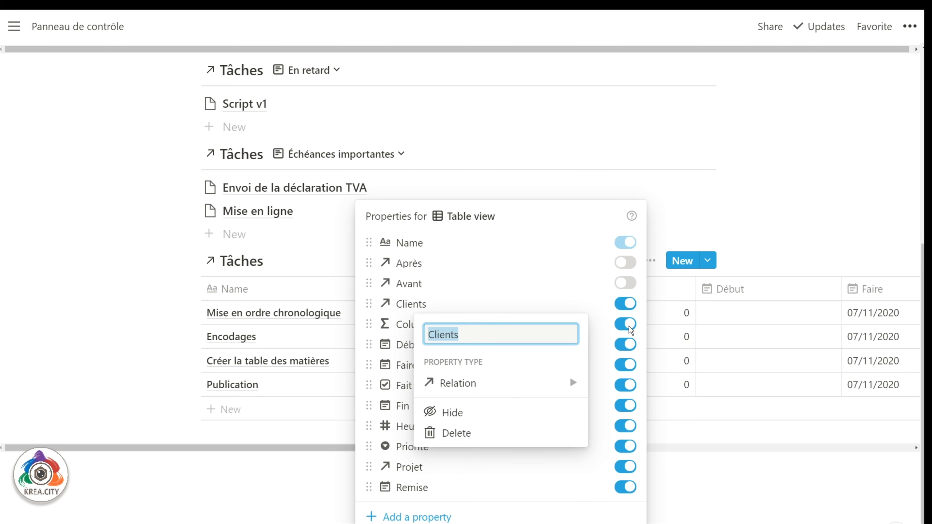
pyautogui.click(626, 305)
pyautogui.click(626, 304)
pyautogui.click(628, 325)
pyautogui.click(629, 345)
pyautogui.click(628, 366)
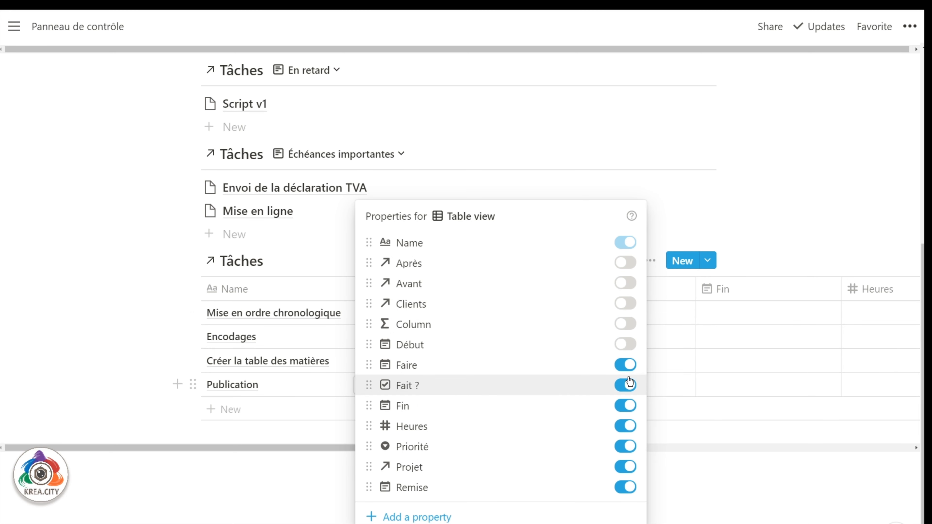
# Hide the Fin, Heures, Projet and Remise columns too.
pyautogui.click(631, 410)
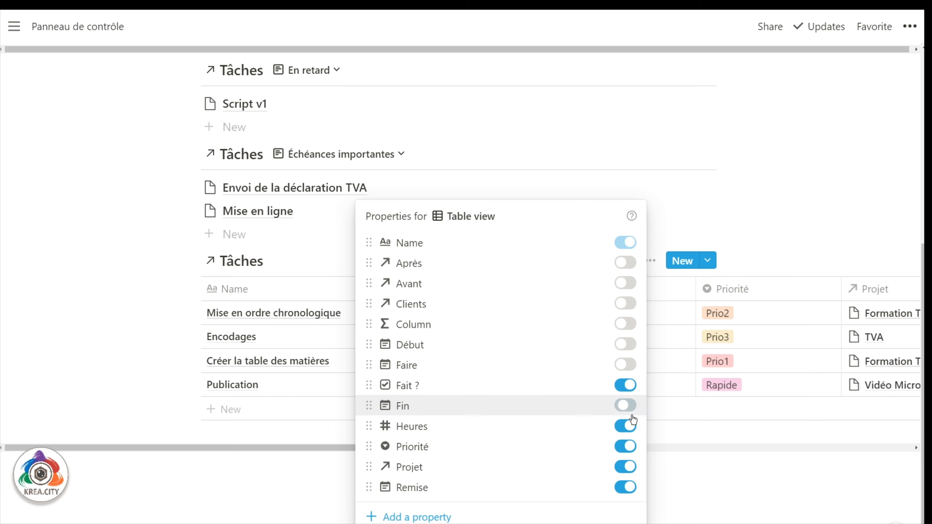
pyautogui.click(632, 427)
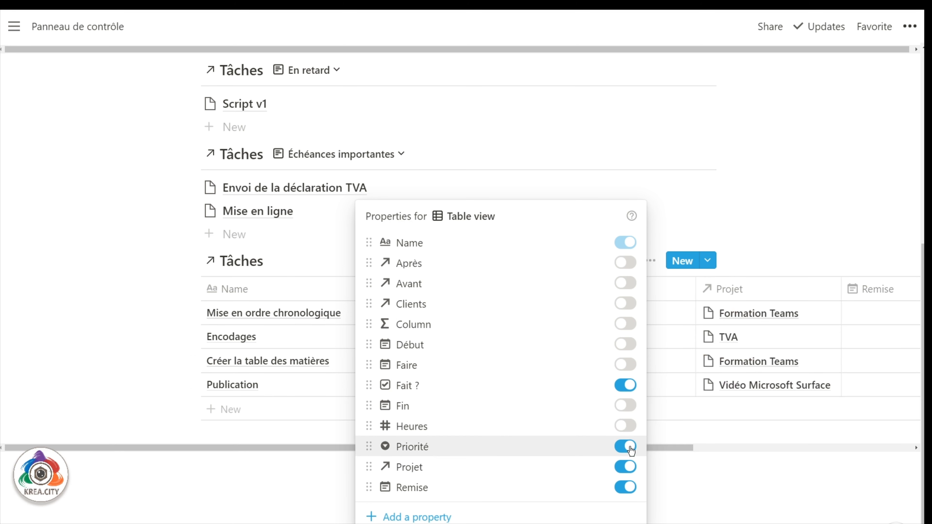
pyautogui.click(629, 467)
pyautogui.click(629, 488)
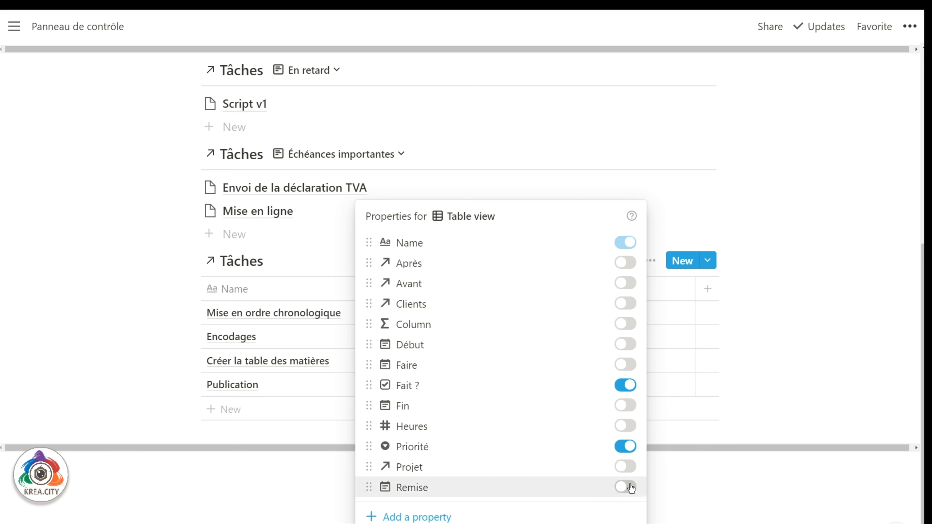
pyautogui.click(728, 216)
# Move the Priorité column to the far left and narrow it.
pyautogui.moveTo(588, 290); pyautogui.dragTo(225, 304)
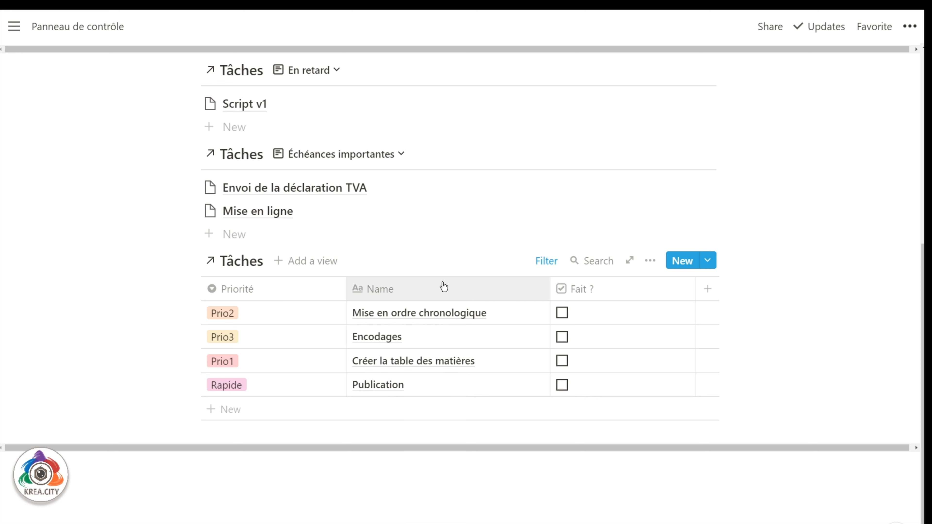
pyautogui.moveTo(344, 289); pyautogui.dragTo(273, 288)
pyautogui.scroll(-1, 285, 297)
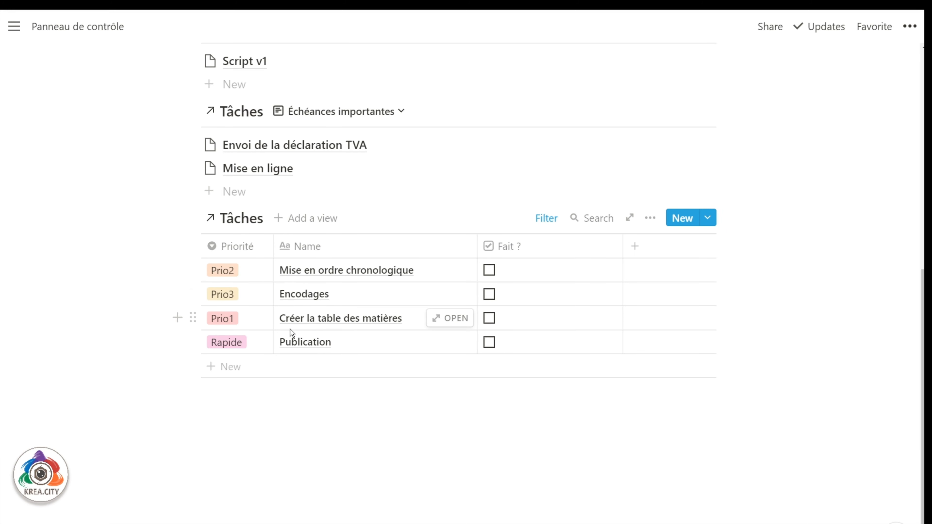
# Paste the Tâches link below as a linked database with a 'Calendrier' calendar view.
pyautogui.click(237, 422)
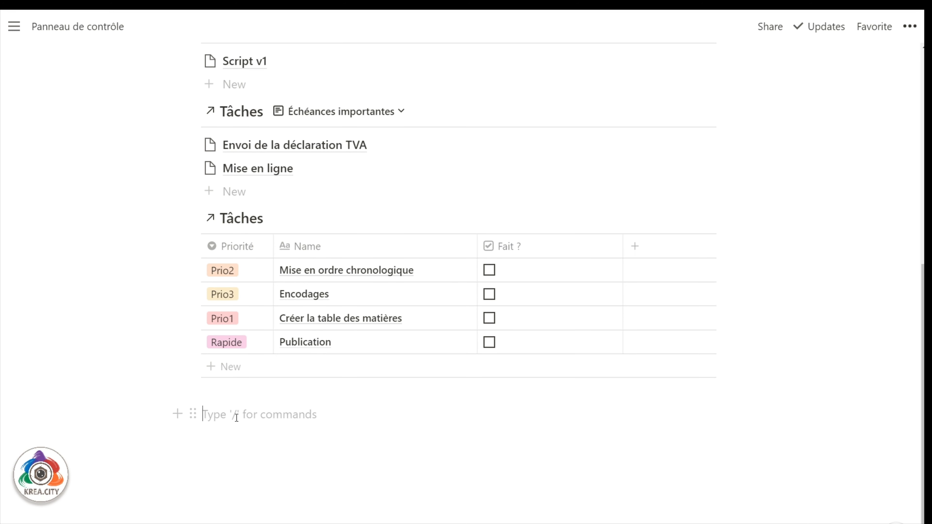
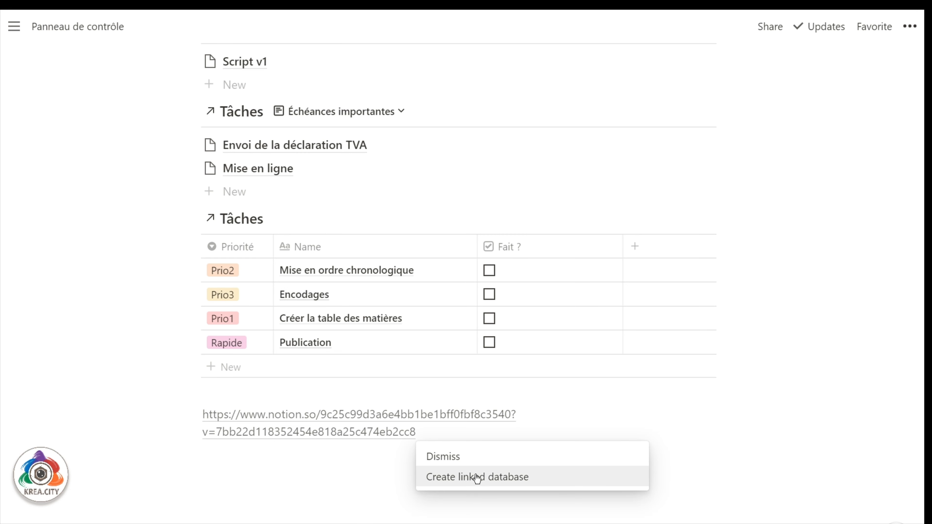
pyautogui.click(476, 481)
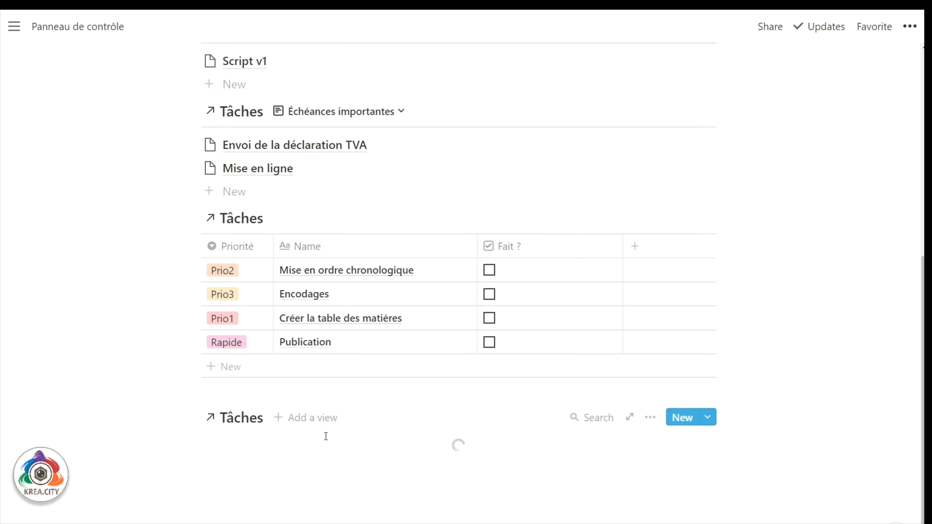
pyautogui.click(329, 416)
pyautogui.click(275, 224)
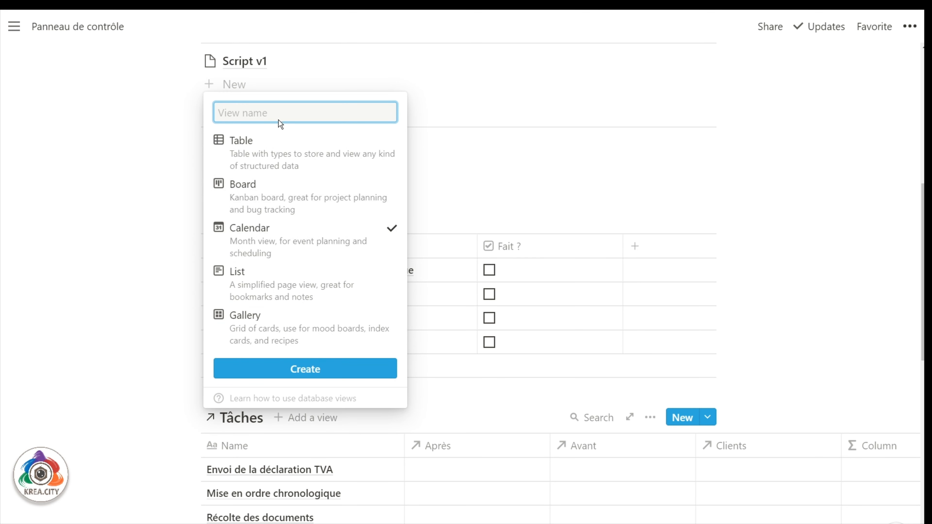
pyautogui.write('Calendrier')
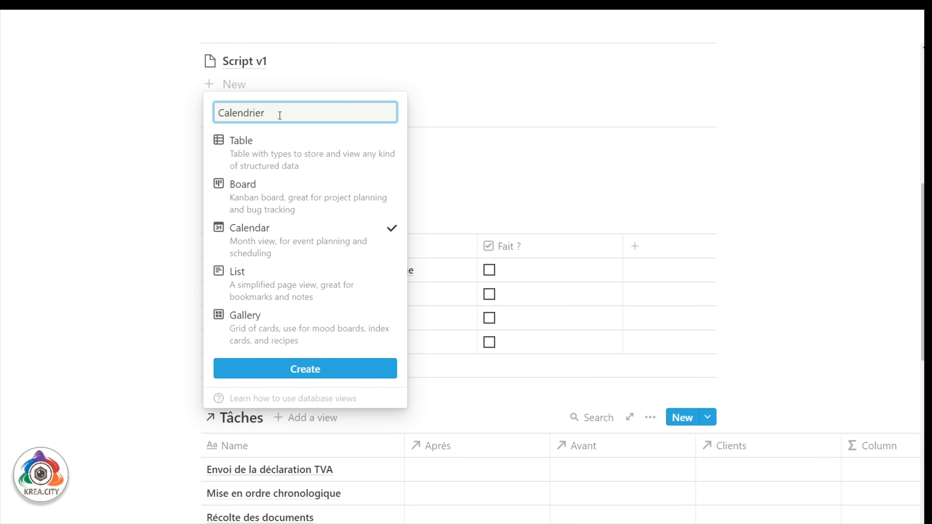
pyautogui.click(299, 371)
# Place tasks on the Calendrier view by their Début date.
pyautogui.click(648, 417)
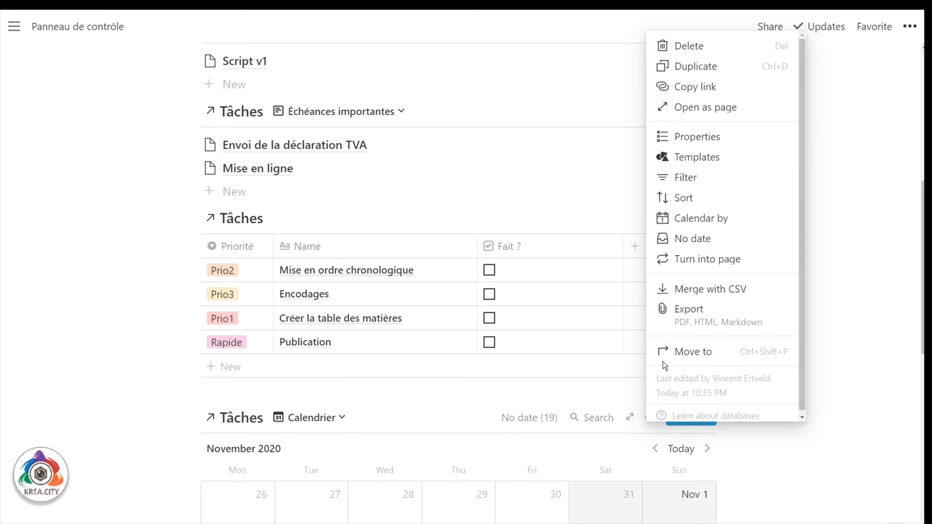
pyautogui.click(674, 220)
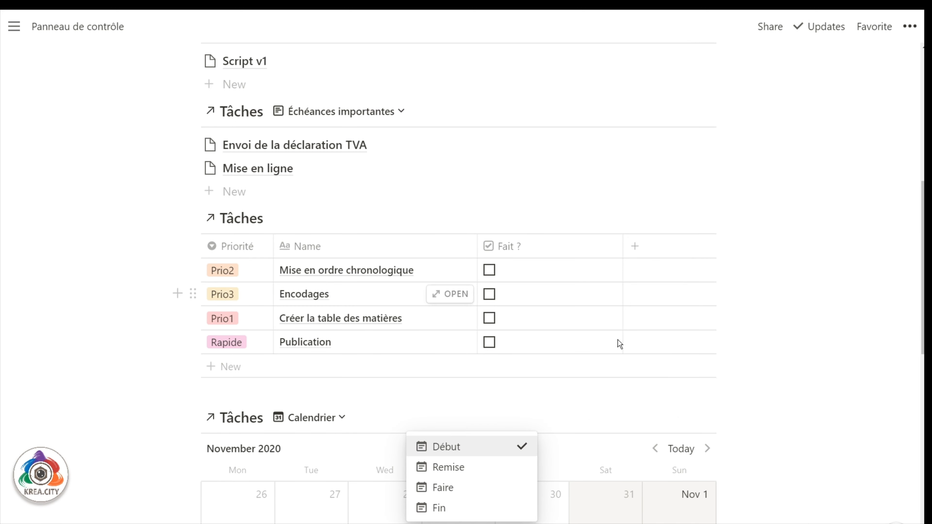
pyautogui.click(523, 418)
# Add a toggle list block below the top Tâches table.
pyautogui.scroll(10, 229, 280)
pyautogui.scroll(-20, 230, 280)
pyautogui.scroll(-4, 230, 279)
pyautogui.scroll(11, 229, 279)
pyautogui.scroll(-1, 230, 279)
pyautogui.scroll(4, 230, 279)
pyautogui.scroll(8, 231, 283)
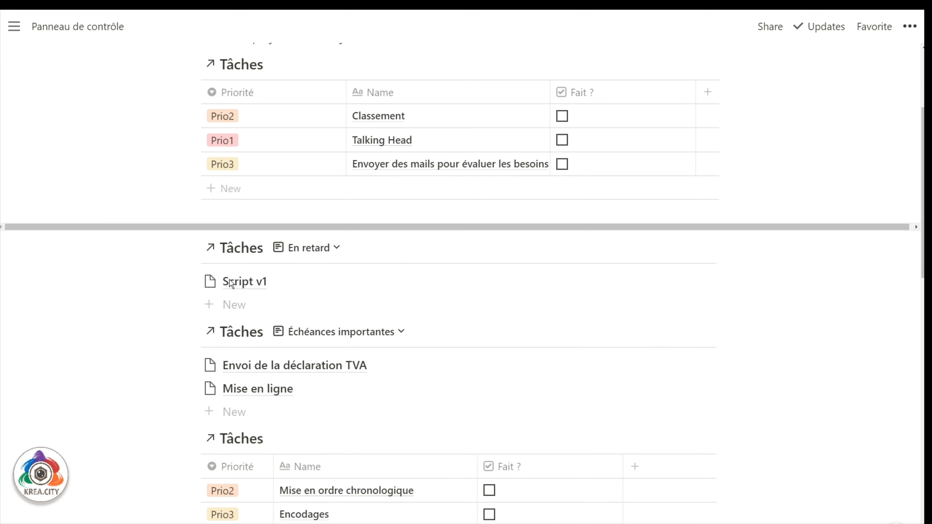
pyautogui.scroll(-8, 230, 283)
pyautogui.scroll(10, 229, 279)
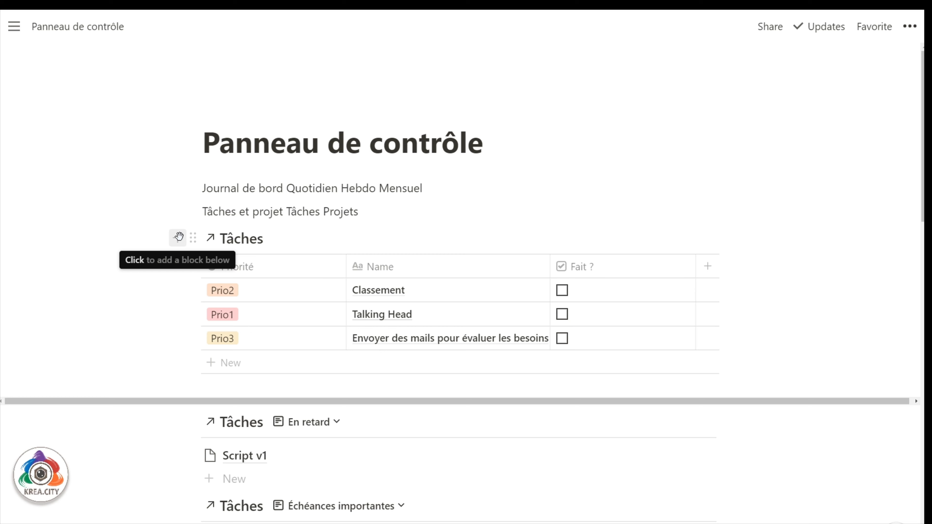
pyautogui.click(181, 239)
pyautogui.scroll(-3, 277, 279)
pyautogui.scroll(-3, 277, 284)
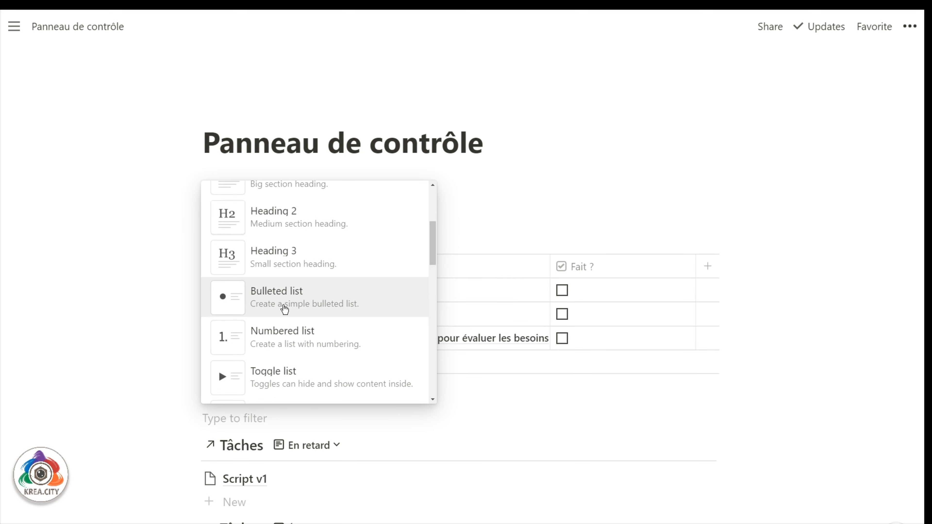
pyautogui.click(271, 308)
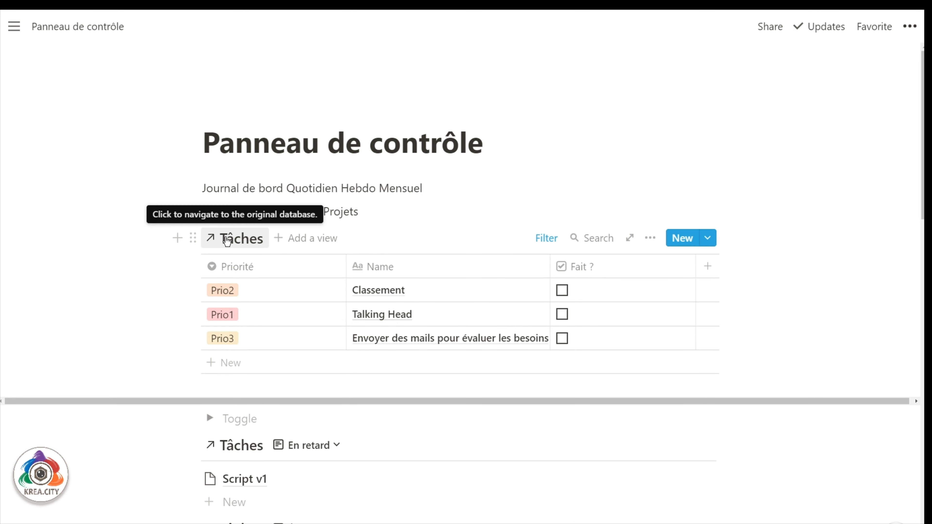
# Move the top Tâches table into the Aujourd'hui toggle, then expand and collapse it to check.
pyautogui.moveTo(193, 238); pyautogui.dragTo(235, 418)
pyautogui.click(250, 238)
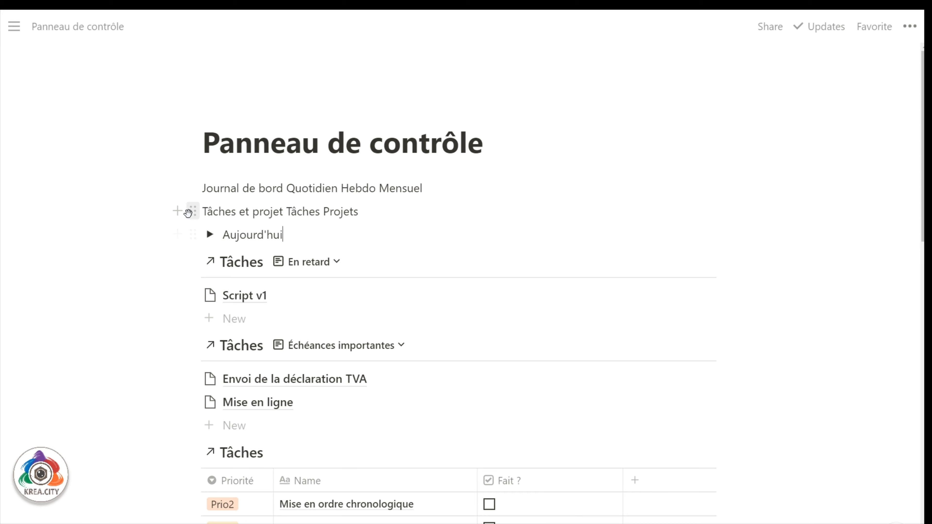
pyautogui.click(210, 234)
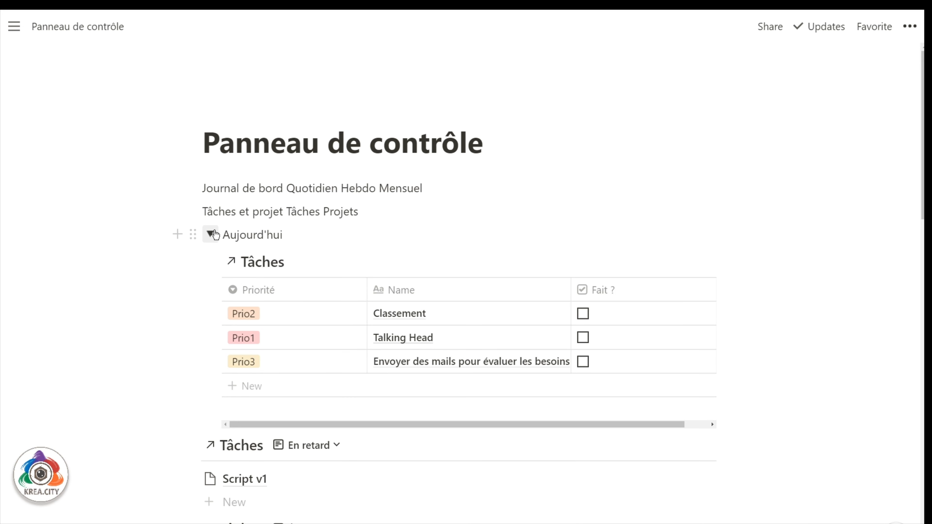
pyautogui.click(211, 234)
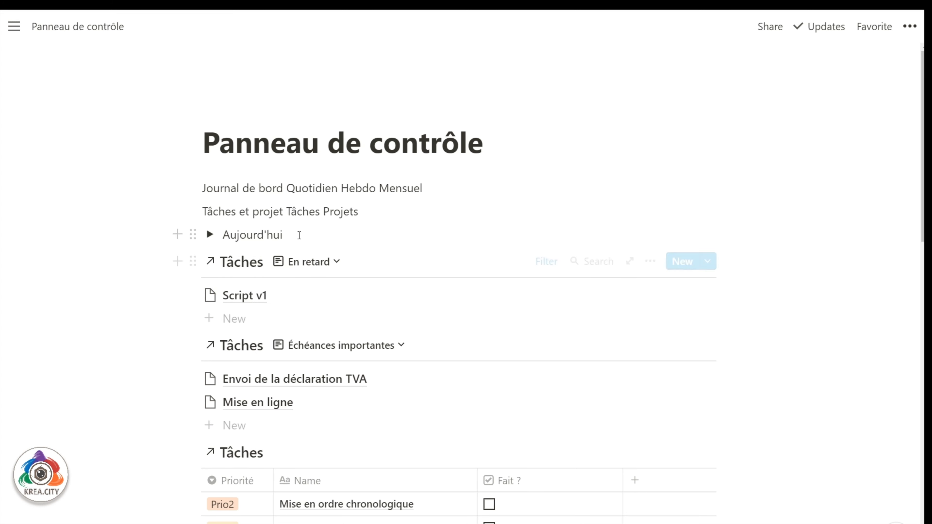
pyautogui.click(177, 234)
# Create an En retard toggle and move its Tâches database into it.
pyautogui.write('toggl')
pyautogui.press('Return')
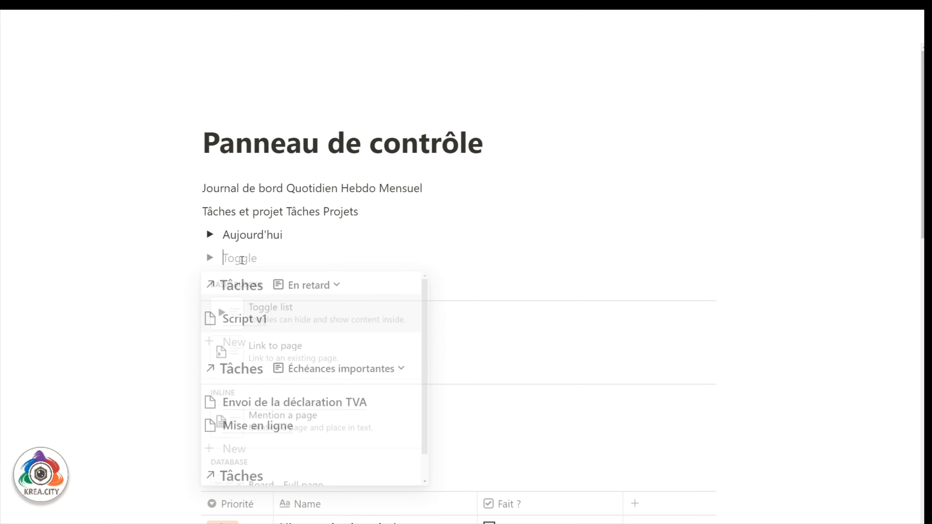
pyautogui.write('En ret')
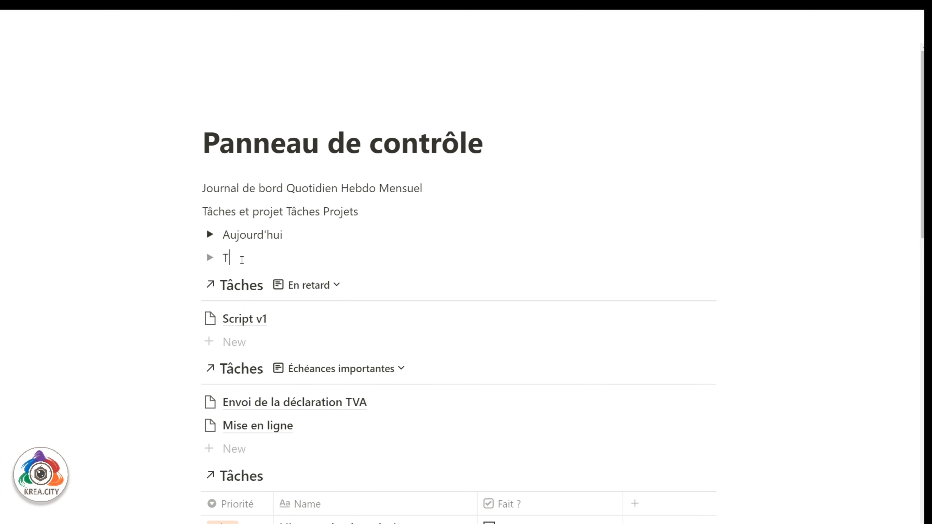
pyautogui.write('ard')
pyautogui.moveTo(193, 285); pyautogui.dragTo(225, 261)
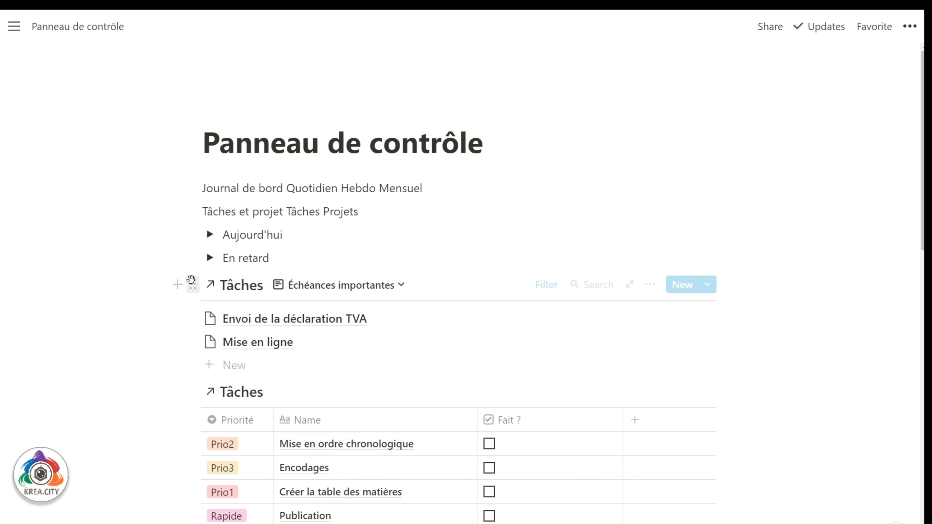
# Add an Échéances importantes toggle holding its database, and move the next Tâches table into Demain.
pyautogui.click(177, 258)
pyautogui.write('toggle')
pyautogui.press('Return')
pyautogui.write('Échéances importantes')
pyautogui.moveTo(193, 308); pyautogui.dragTo(224, 285)
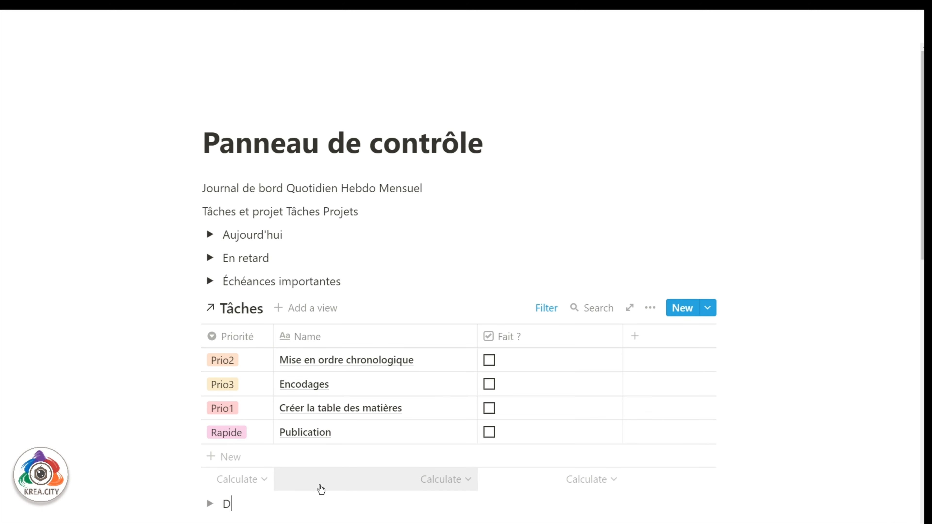
pyautogui.moveTo(194, 308); pyautogui.dragTo(235, 502)
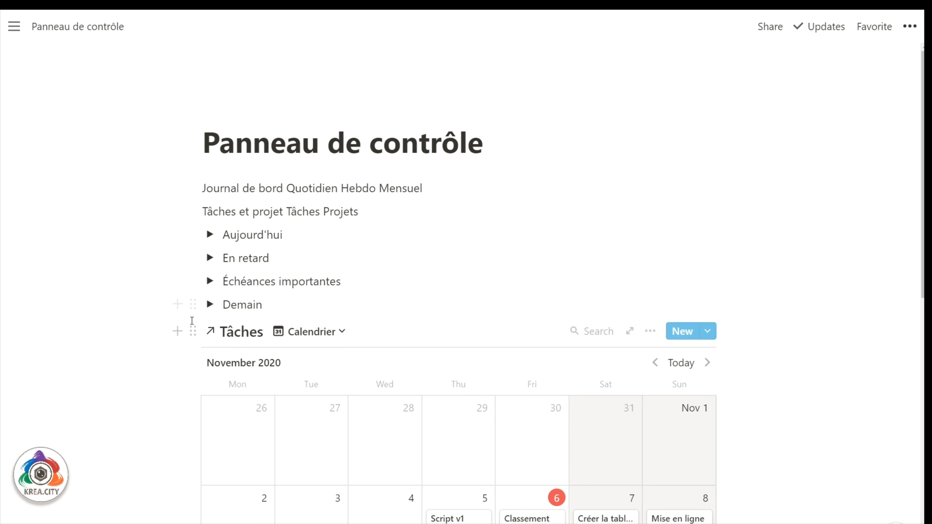
# Add a Futur toggle and move the calendar view into it.
pyautogui.click(178, 304)
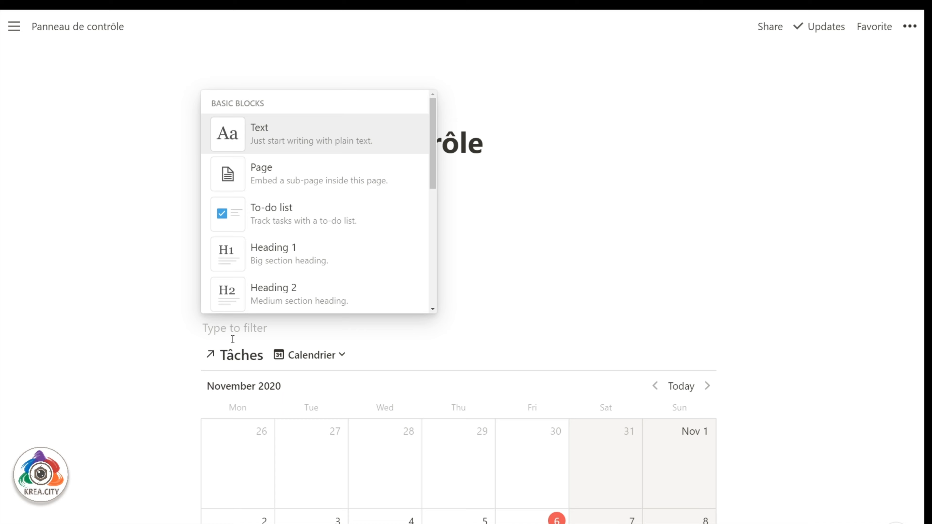
pyautogui.write('/t')
pyautogui.press('BackSpace')
pyautogui.press('BackSpace')
pyautogui.write('to')
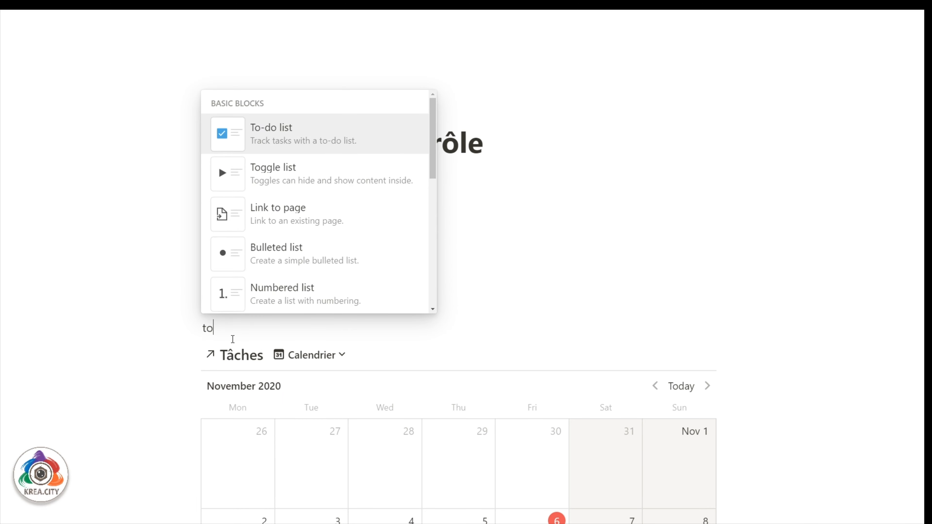
pyautogui.write('gg')
pyautogui.press('Return')
pyautogui.write('F')
pyautogui.press('BackSpace')
pyautogui.write('Futur')
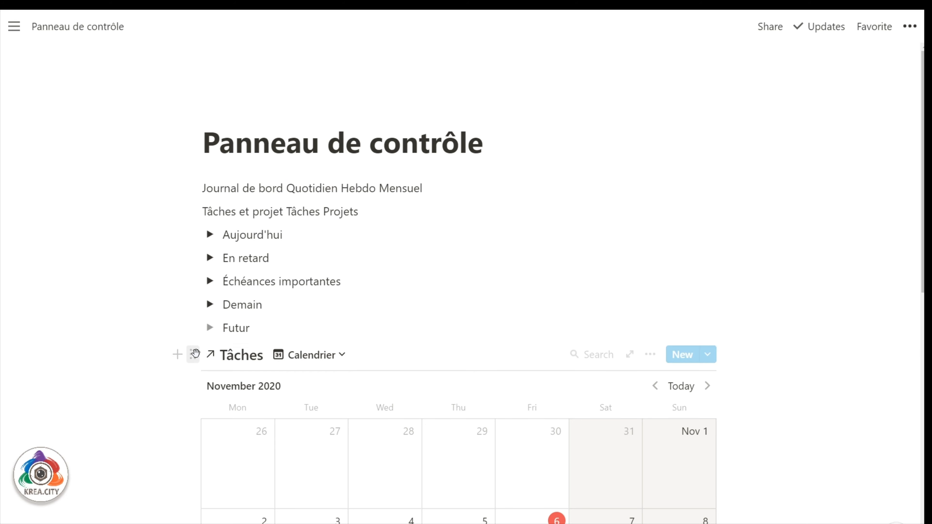
pyautogui.moveTo(193, 354); pyautogui.dragTo(224, 330)
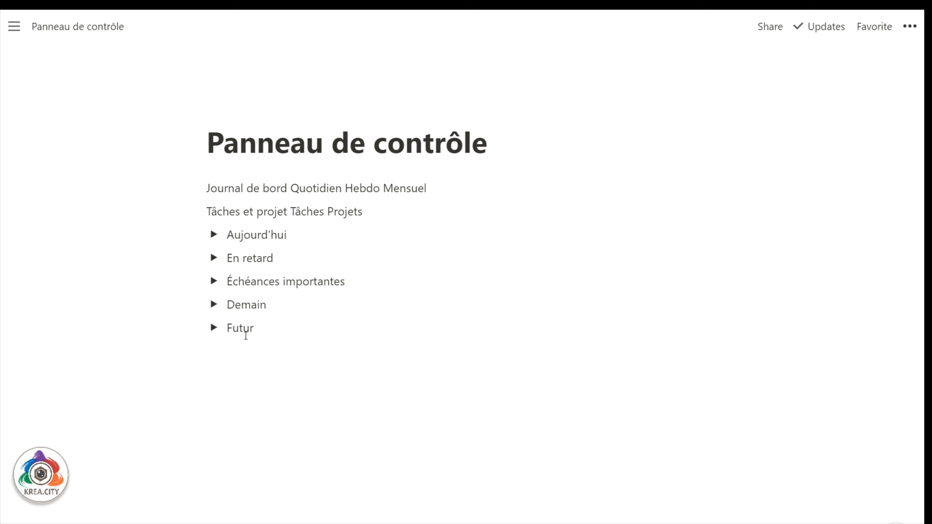
# Put En retard and Échéances importantes in a right-hand column, and Tâches et projet under Journal.
pyautogui.moveTo(196, 254)
pyautogui.moveTo(196, 254); pyautogui.dragTo(740, 190)
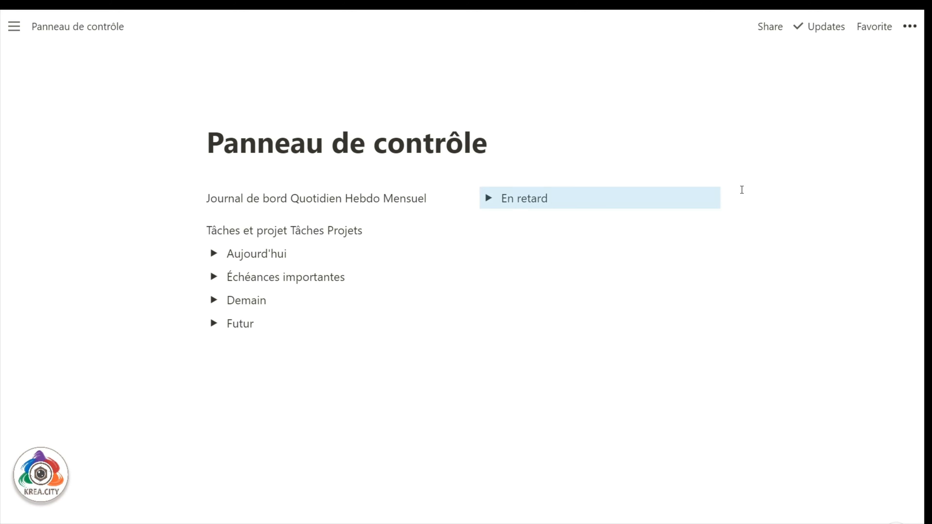
pyautogui.moveTo(195, 276); pyautogui.dragTo(579, 211)
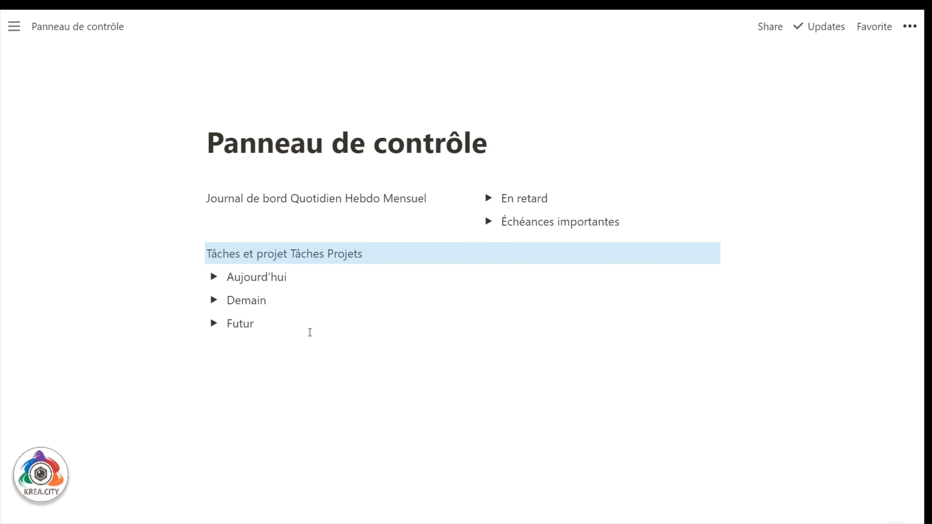
pyautogui.moveTo(197, 254); pyautogui.dragTo(211, 213)
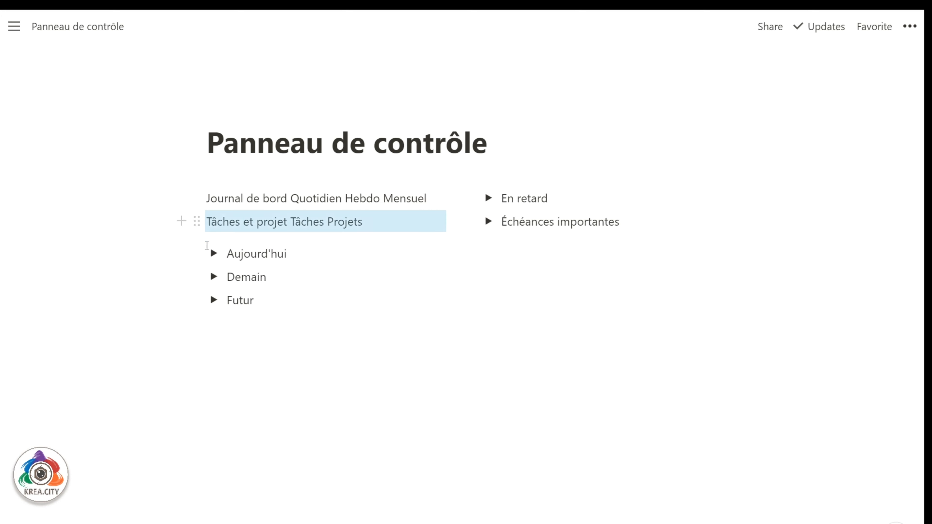
pyautogui.moveTo(198, 253); pyautogui.dragTo(210, 230)
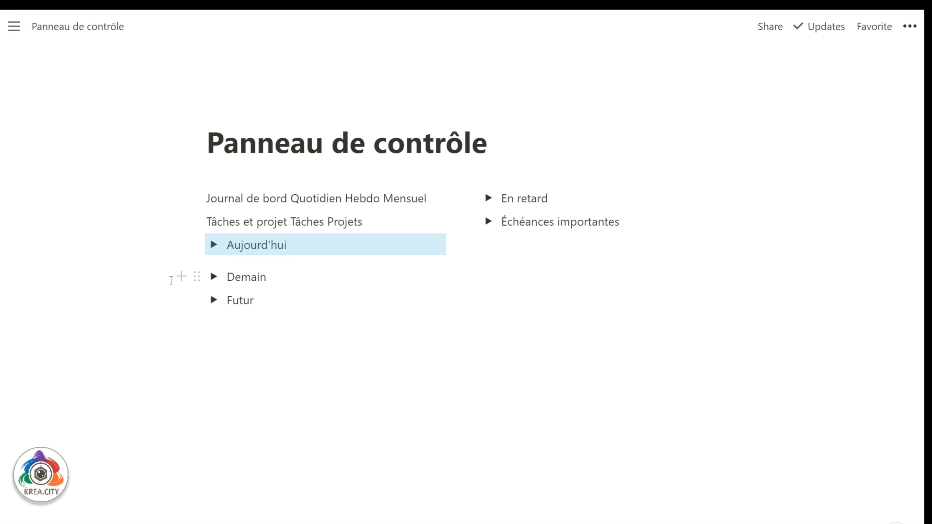
# Give the Demain toggle a blue background.
pyautogui.click(195, 277)
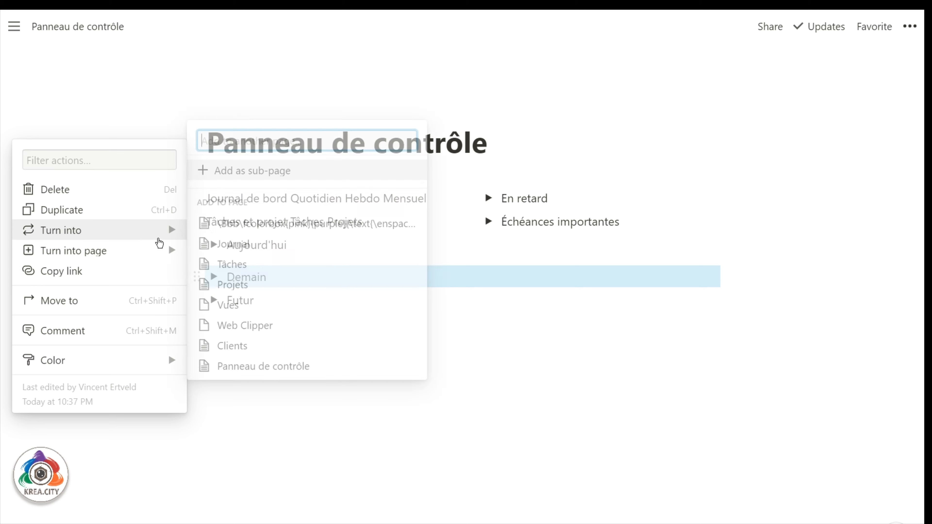
pyautogui.moveTo(159, 238)
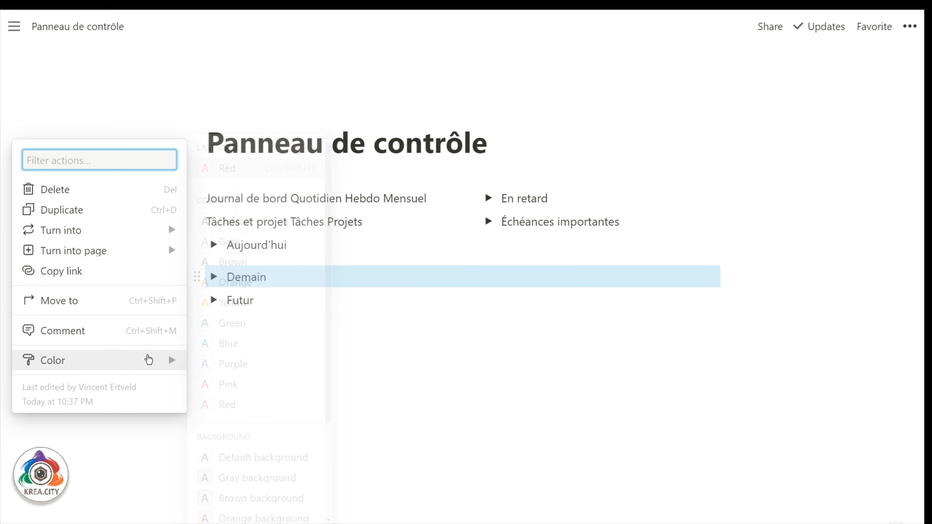
pyautogui.moveTo(157, 360)
pyautogui.scroll(-3, 228, 412)
pyautogui.scroll(-1, 229, 412)
pyautogui.click(228, 452)
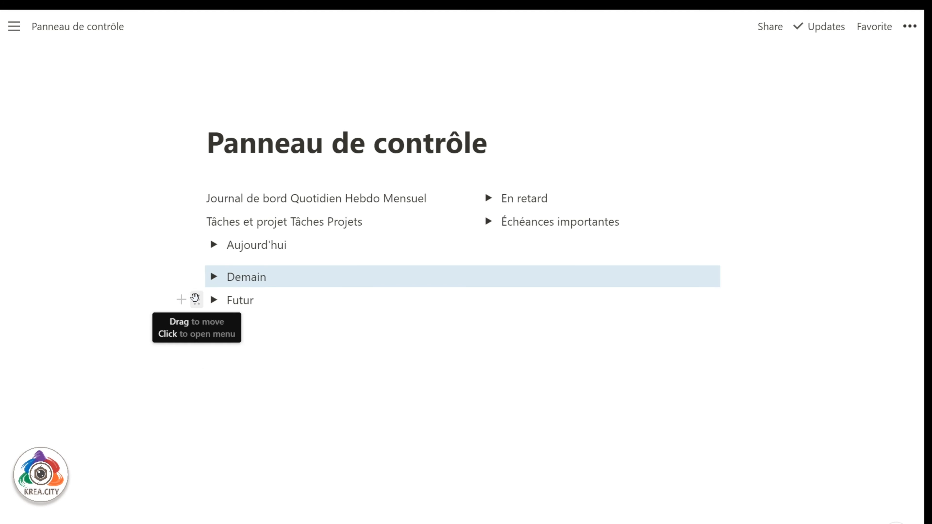
# Give the Futur toggle a purple background and the Journal line a grey one.
pyautogui.click(196, 300)
pyautogui.moveTo(146, 383)
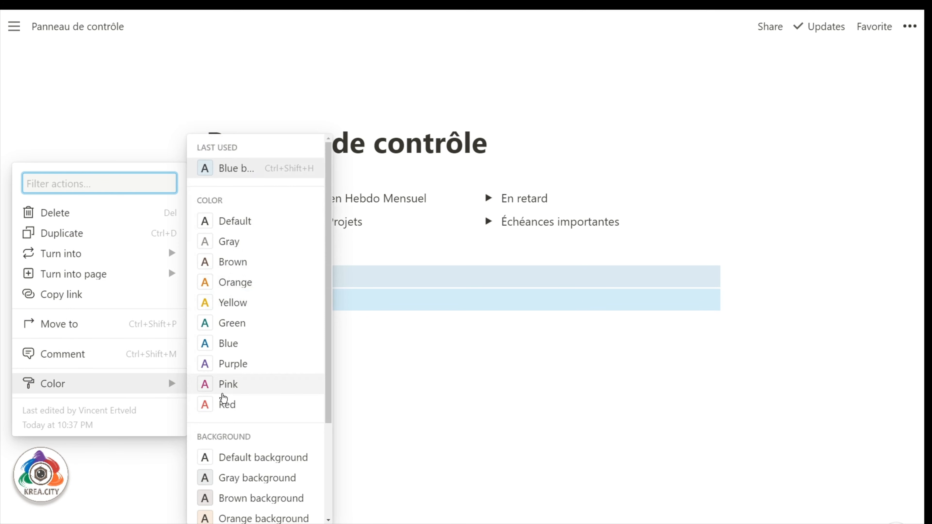
pyautogui.scroll(-3, 224, 397)
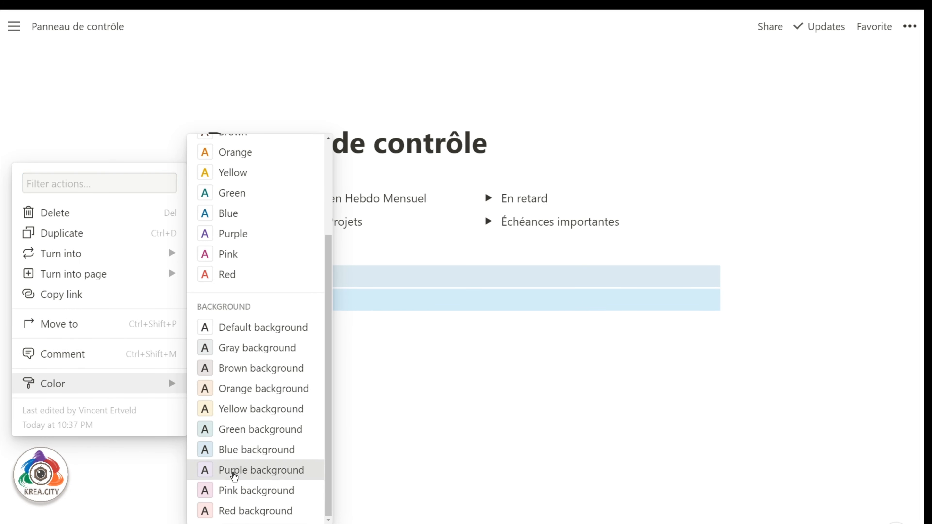
pyautogui.click(234, 470)
pyautogui.click(314, 348)
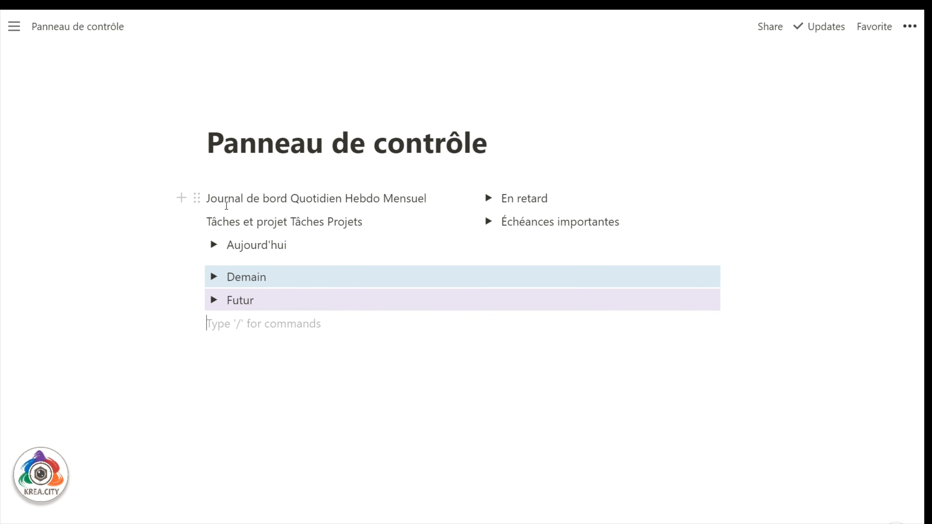
pyautogui.click(197, 199)
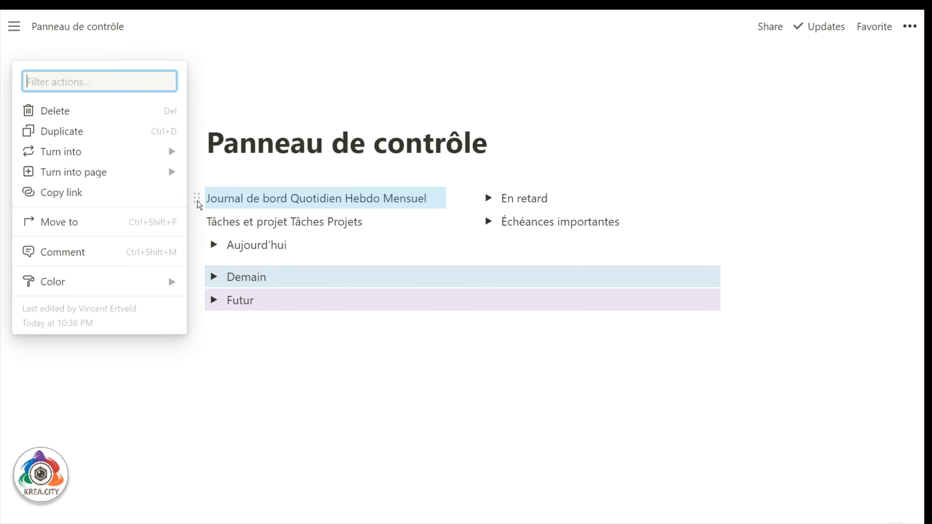
pyautogui.moveTo(144, 286)
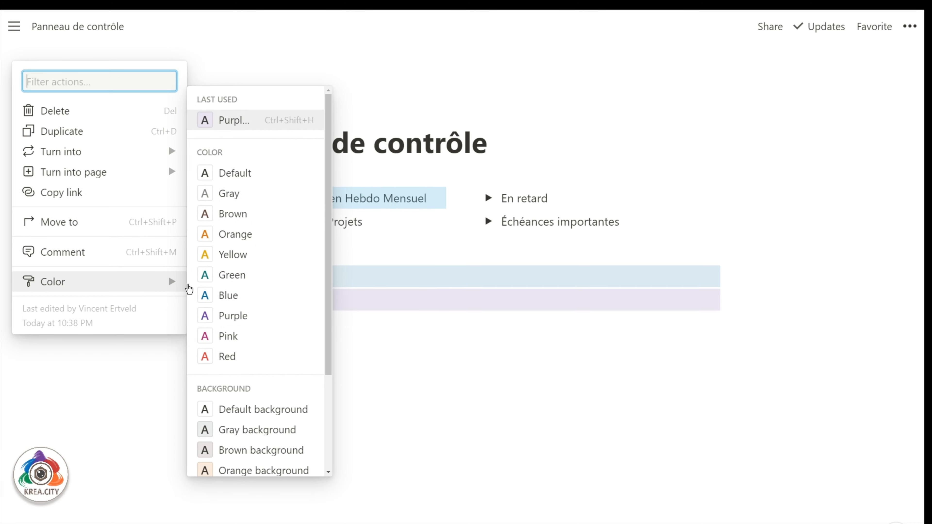
pyautogui.click(245, 430)
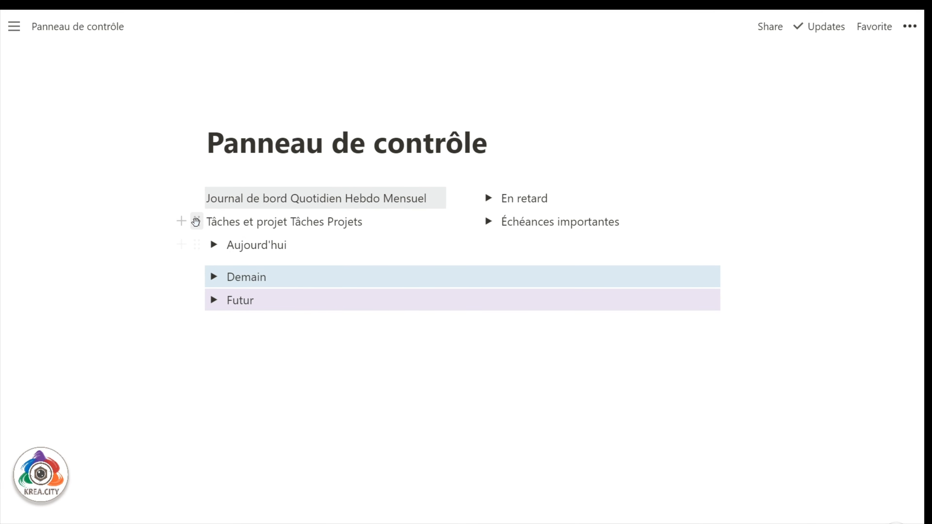
# Give Tâches et projet a brown background and En retard an orange one.
pyautogui.click(197, 222)
pyautogui.moveTo(168, 304)
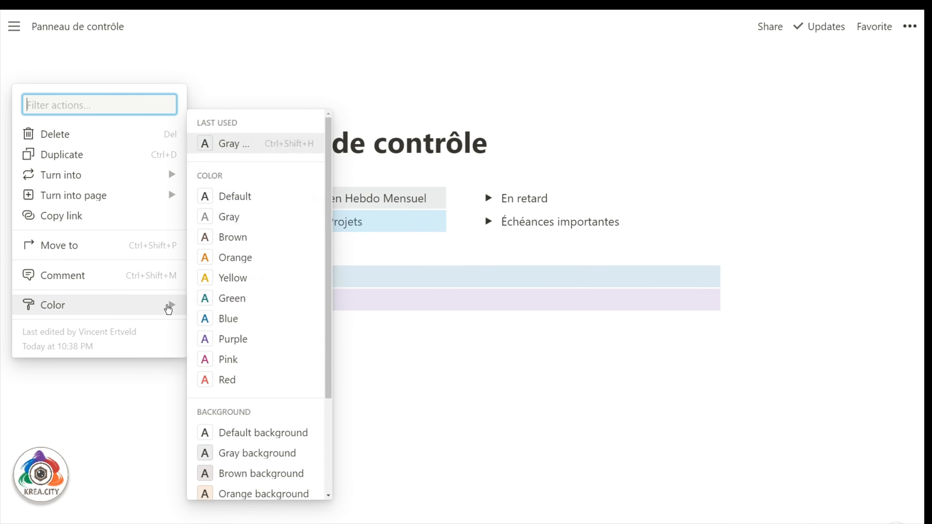
pyautogui.click(235, 474)
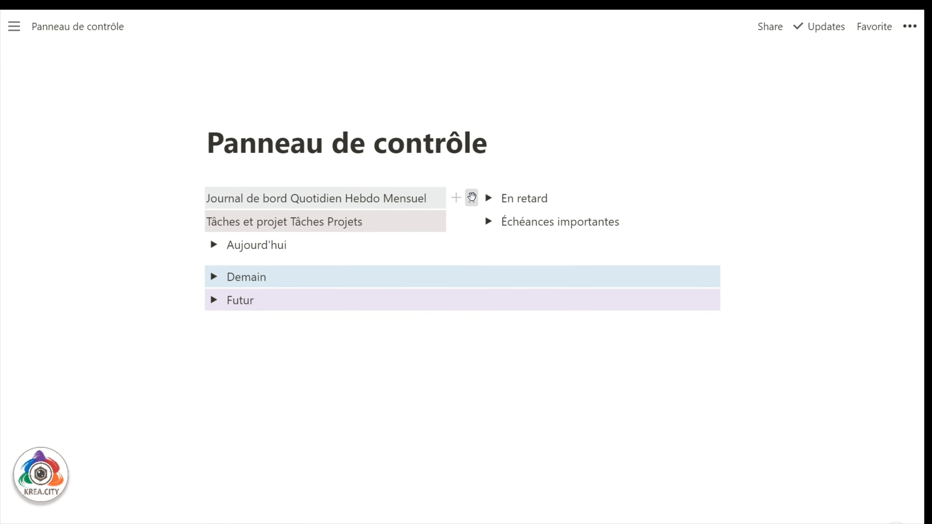
pyautogui.click(471, 199)
pyautogui.moveTo(407, 288)
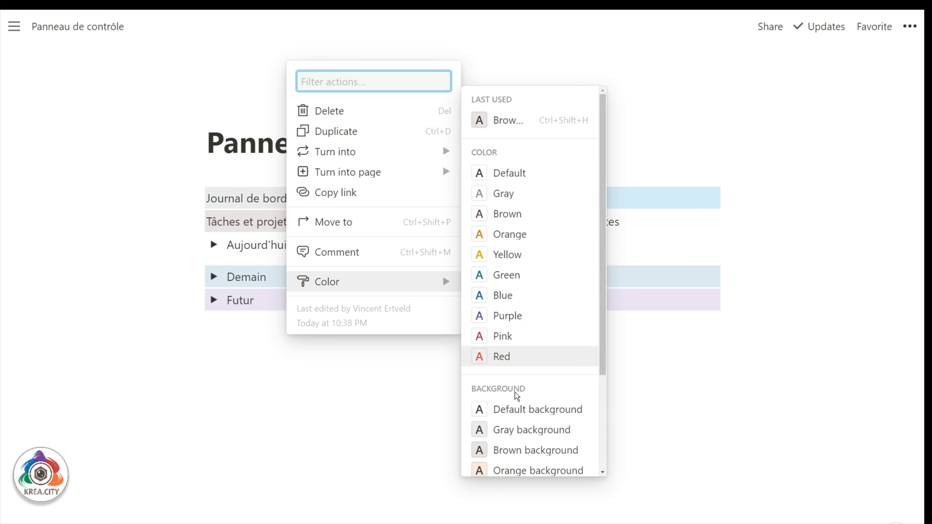
pyautogui.click(512, 418)
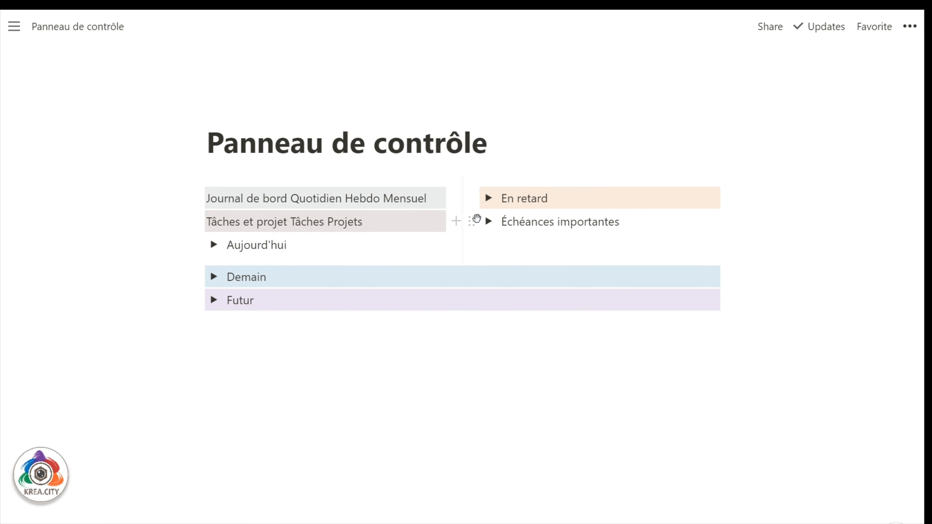
# Give Échéances importantes a red background.
pyautogui.click(471, 221)
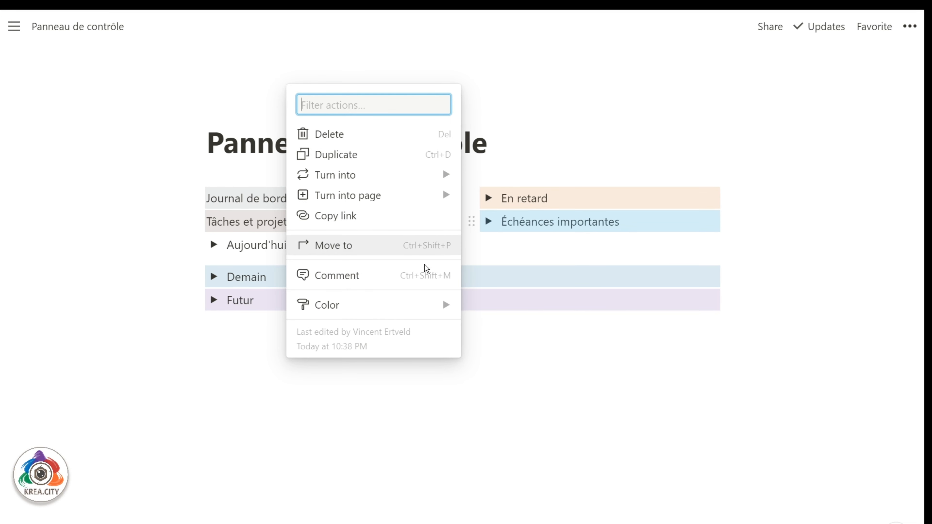
pyautogui.moveTo(436, 316)
pyautogui.scroll(-5, 512, 404)
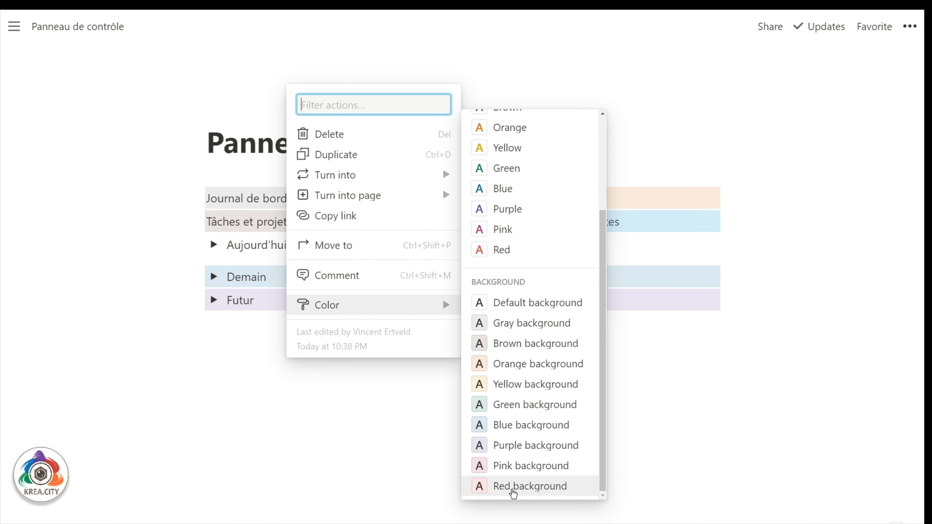
pyautogui.click(513, 489)
pyautogui.click(330, 379)
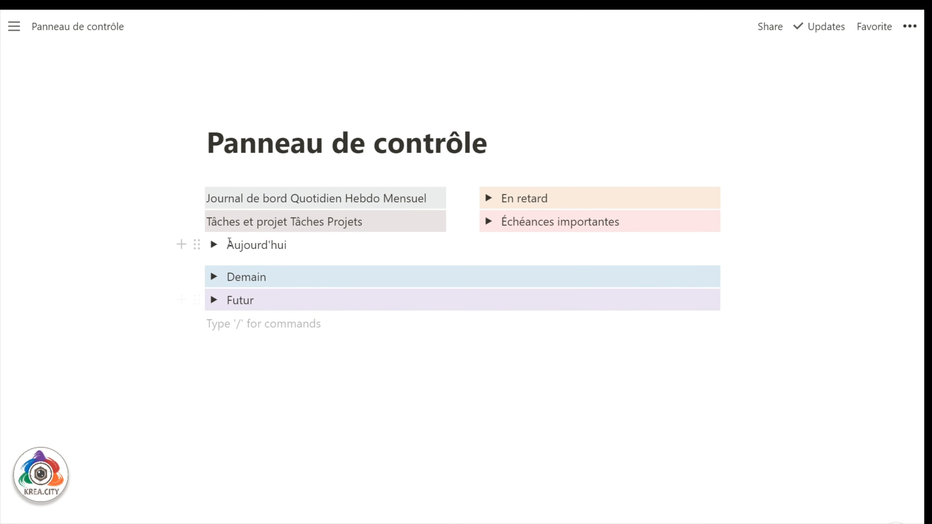
pyautogui.click(293, 197)
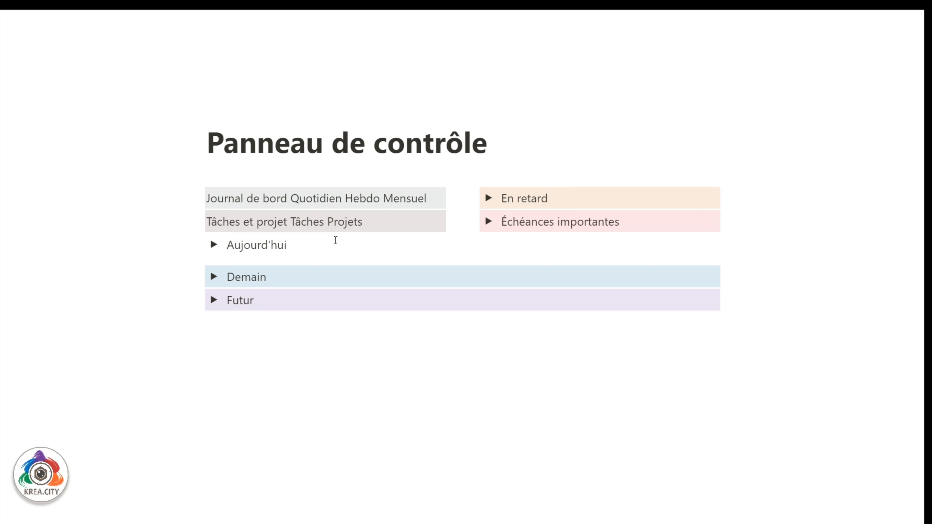
# Put calendar emojis before Hebdo and Quotidien on the Journal line.
pyautogui.click(345, 199)
pyautogui.write('🗓️')
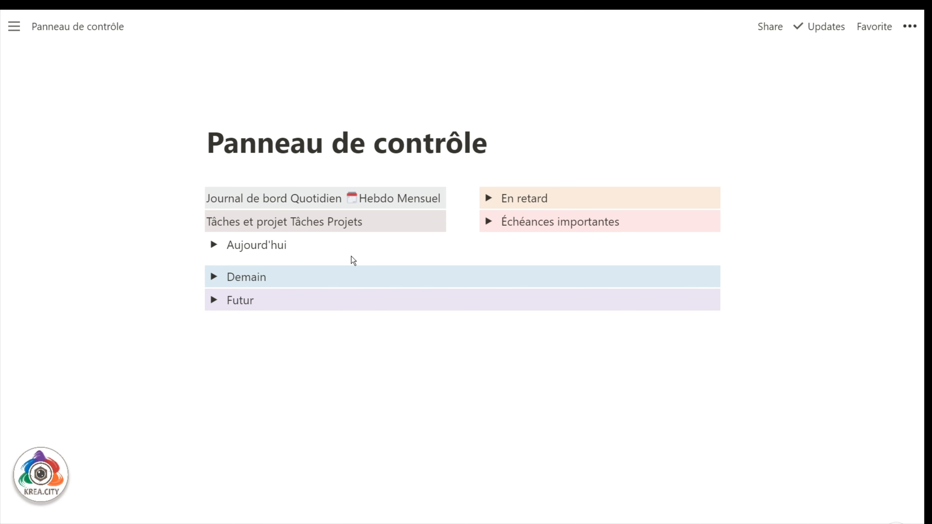
pyautogui.write('cale')
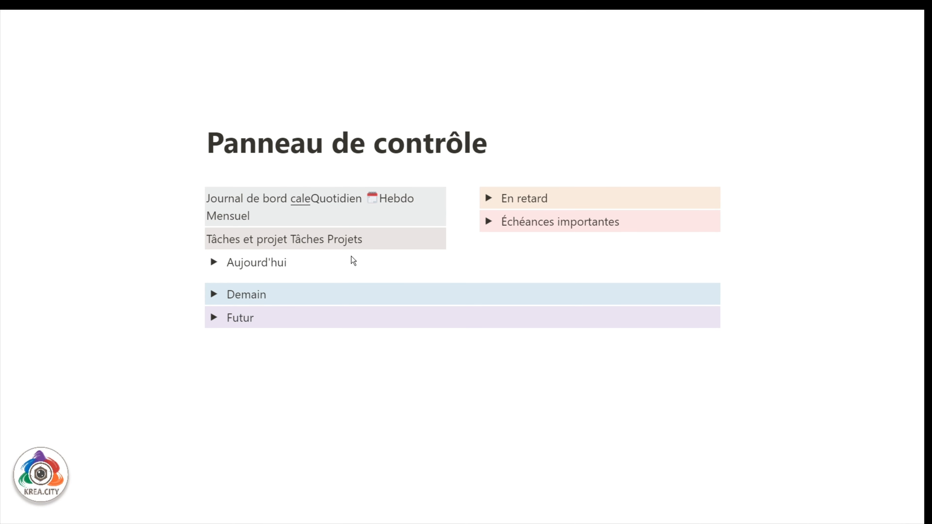
pyautogui.press('Return')
# Insert a gold medal emoji with /emoji on an empty line below Futur.
pyautogui.click(310, 375)
pyautogui.press('Return')
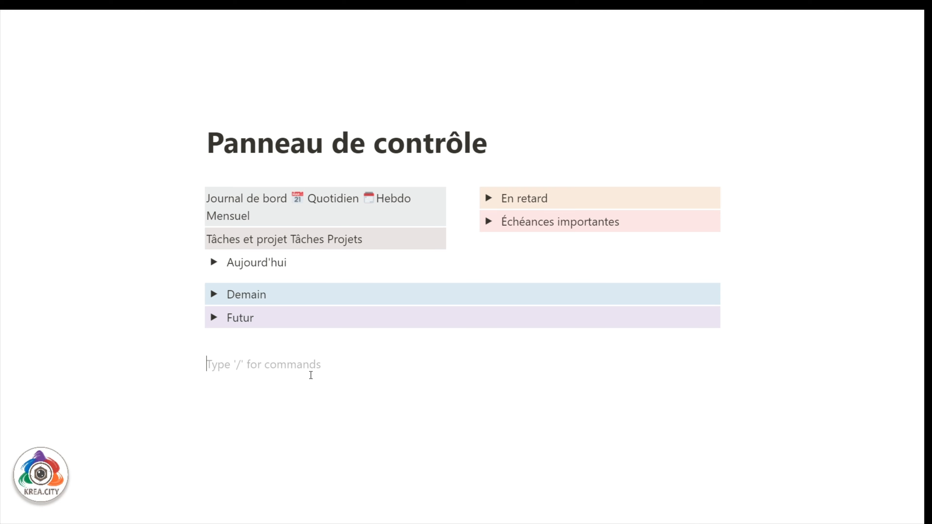
pyautogui.write('/emoj')
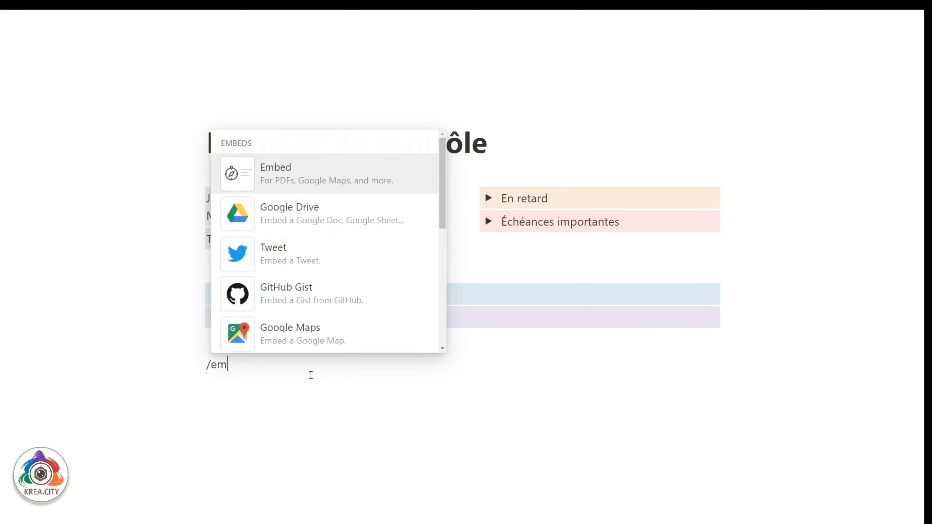
pyautogui.press('BackSpace')
pyautogui.press('BackSpace')
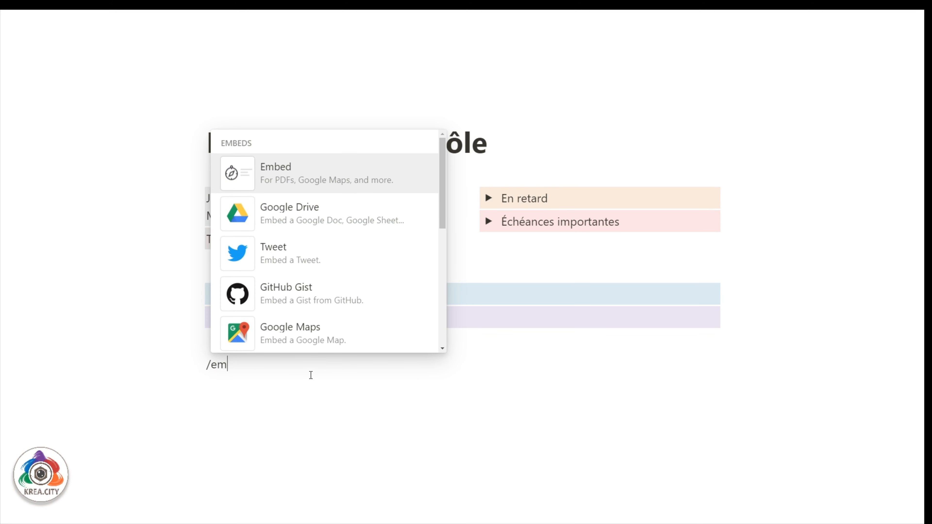
pyautogui.write('o')
pyautogui.press('Return')
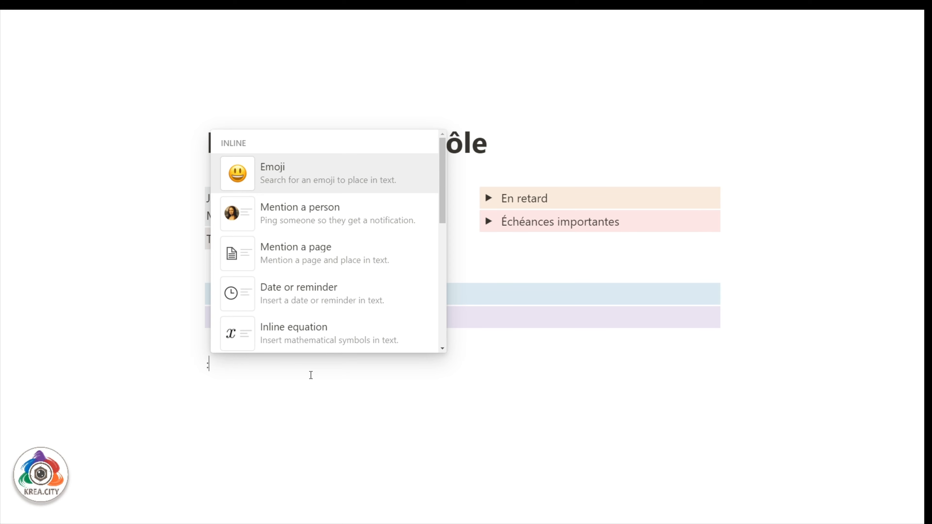
pyautogui.scroll(-4, 340, 295)
pyautogui.scroll(-10, 339, 295)
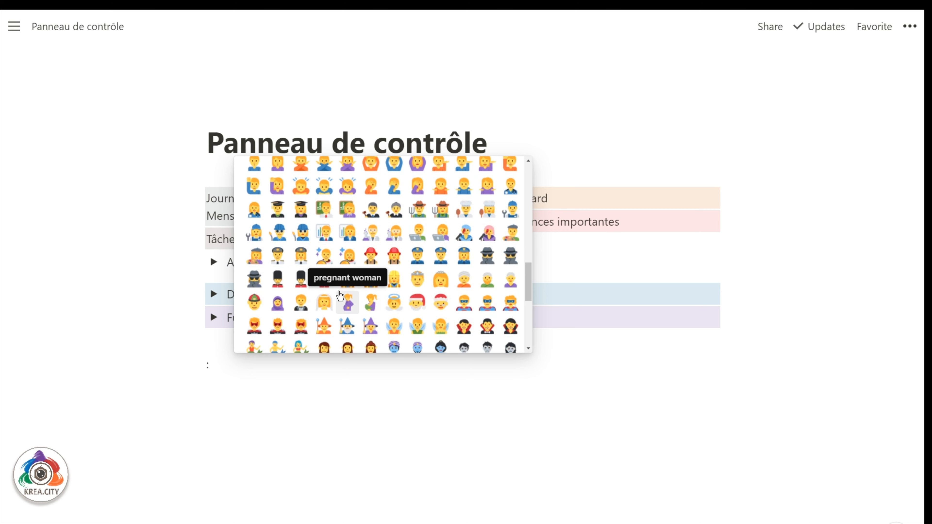
pyautogui.write('gold')
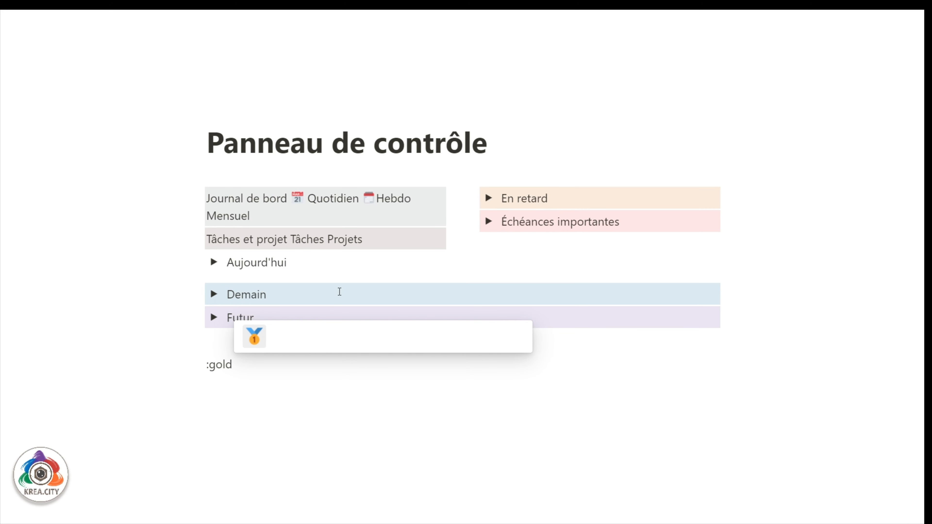
pyautogui.click(255, 336)
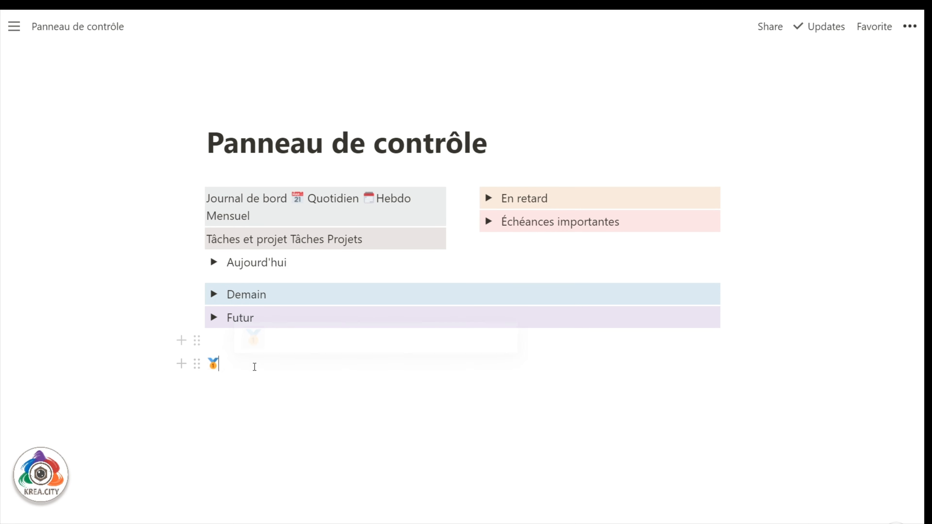
# Move the gold medal emoji to just before Mensuel.
pyautogui.moveTo(233, 364); pyautogui.dragTo(207, 363)
pyautogui.hotkey('ctrl', 'c')
pyautogui.press('BackSpace')
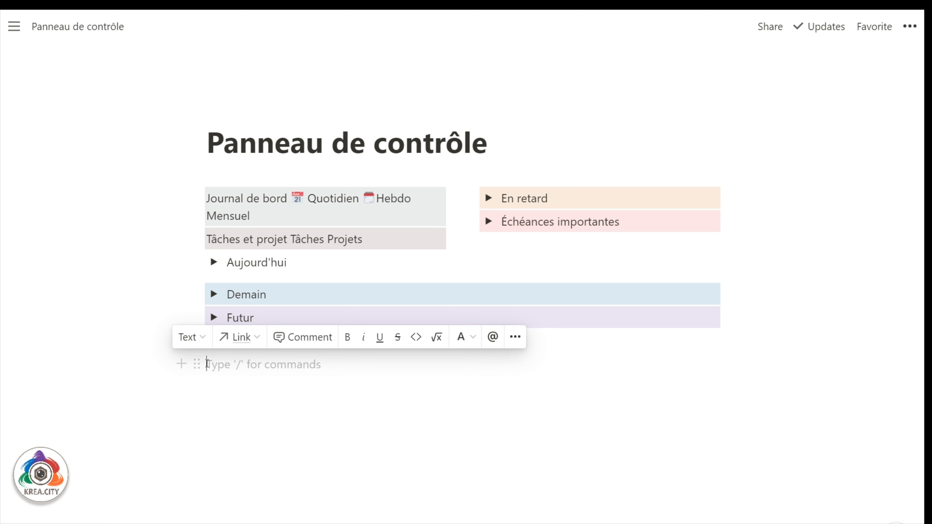
pyautogui.hotkey('ctrl', 'v')
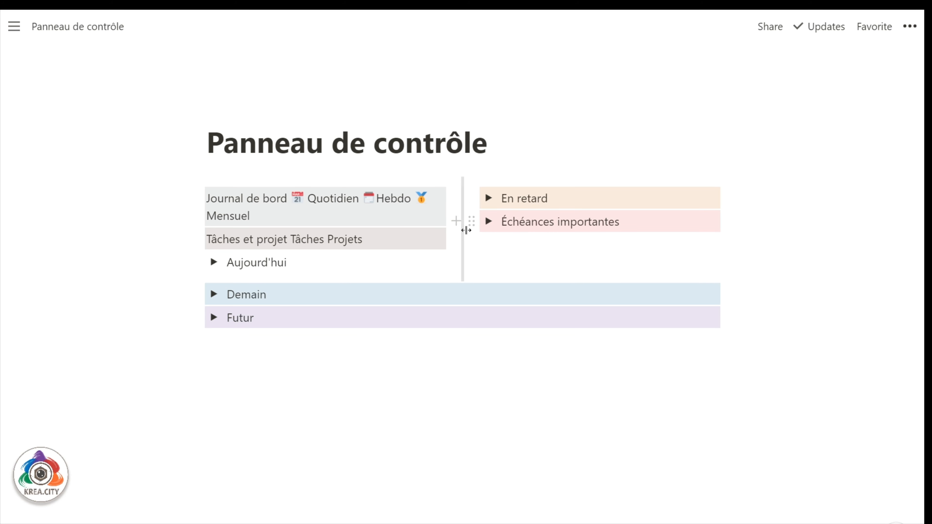
# Switch the page to Full width and drag the column divider right to widen the left column.
pyautogui.click(910, 27)
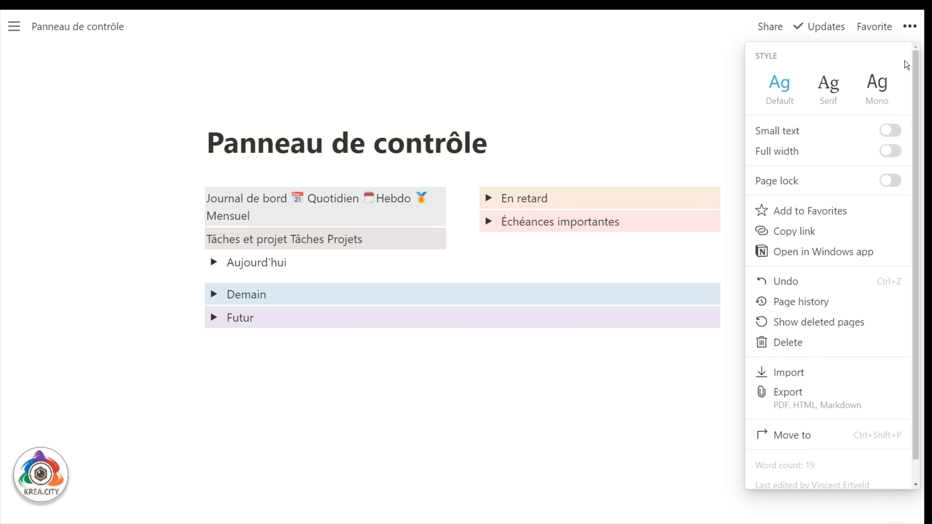
pyautogui.click(891, 151)
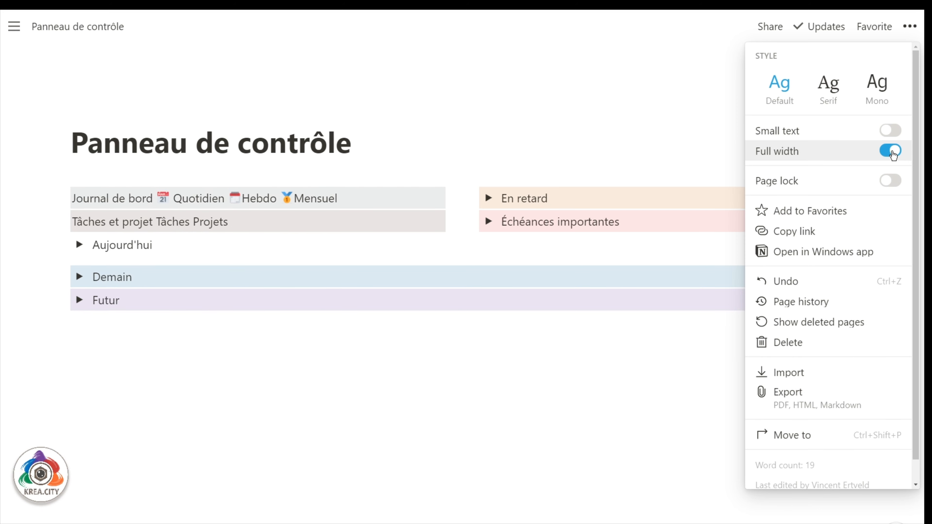
pyautogui.click(491, 159)
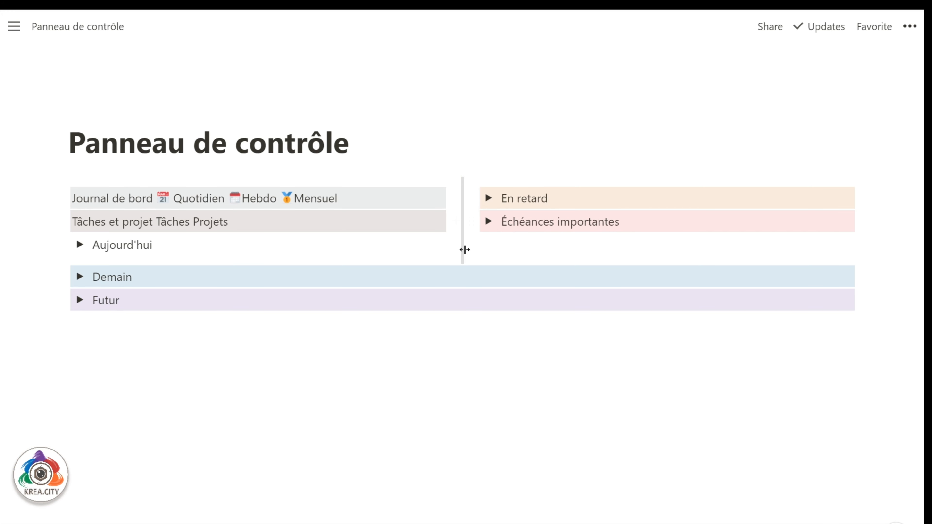
pyautogui.moveTo(469, 249); pyautogui.dragTo(540, 243)
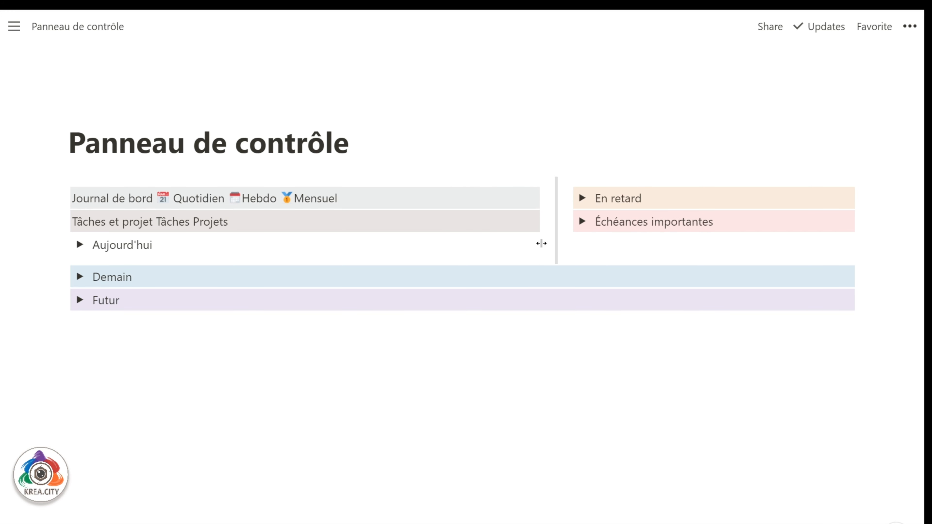
# Add a ✅ emoji before Tâches using the :mar shortcode.
pyautogui.click(160, 222)
pyautogui.write('mar')
pyautogui.press('Return')
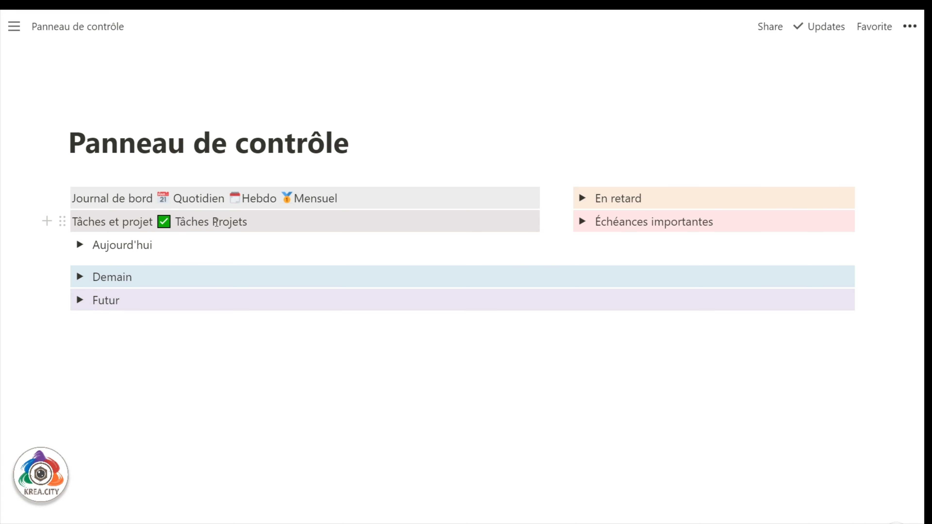
# Insert a traffic-light emoji and move it to just before Projets.
pyautogui.click(171, 347)
pyautogui.write('/emoj')
pyautogui.click(177, 328)
pyautogui.write('ligh')
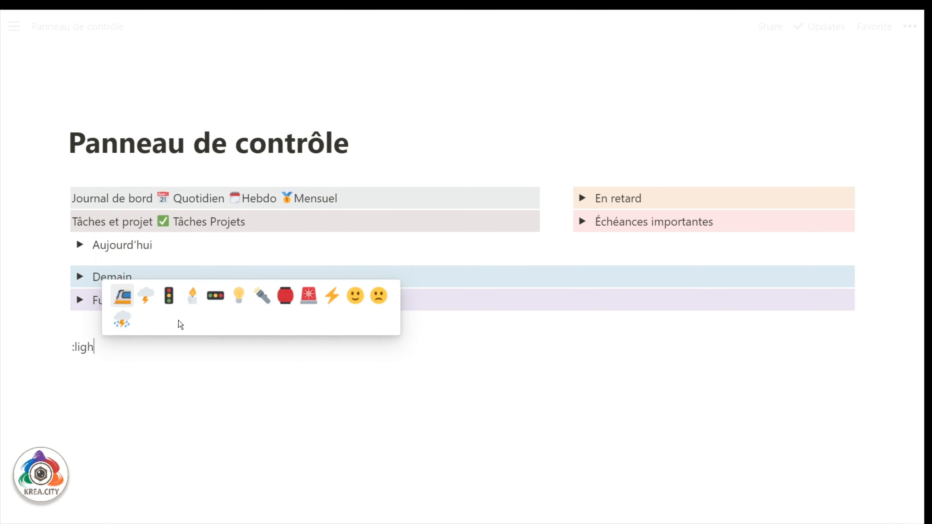
pyautogui.click(169, 293)
pyautogui.hotkey('shift', 'Left')
pyautogui.hotkey('ctrl', 'c')
pyautogui.press('BackSpace')
pyautogui.click(212, 222)
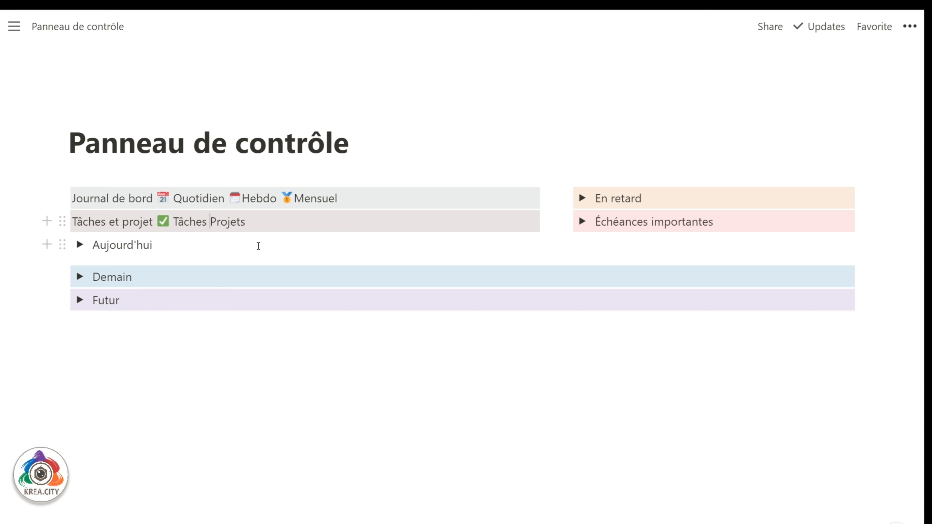
pyautogui.hotkey('ctrl', 'v')
# Make the Journal de bord and Tâches et projet labels bold.
pyautogui.moveTo(152, 200); pyautogui.dragTo(73, 199)
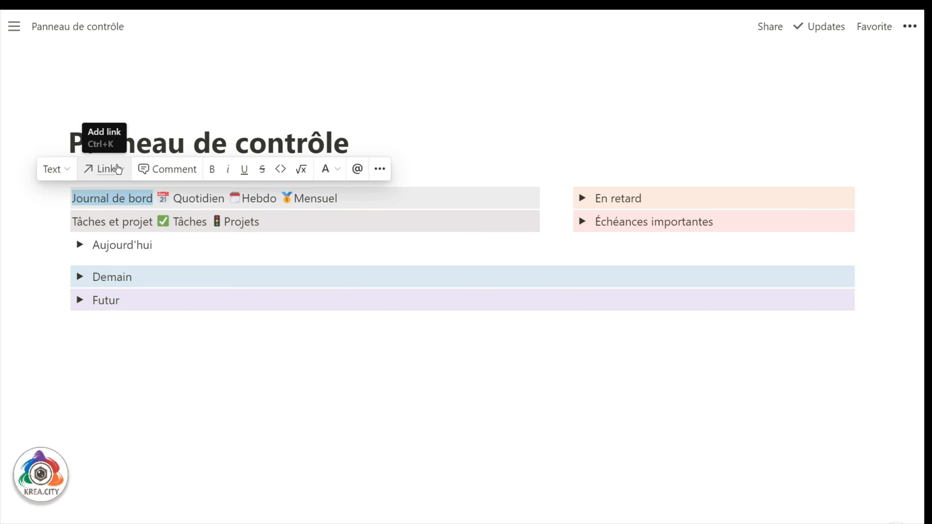
pyautogui.click(218, 176)
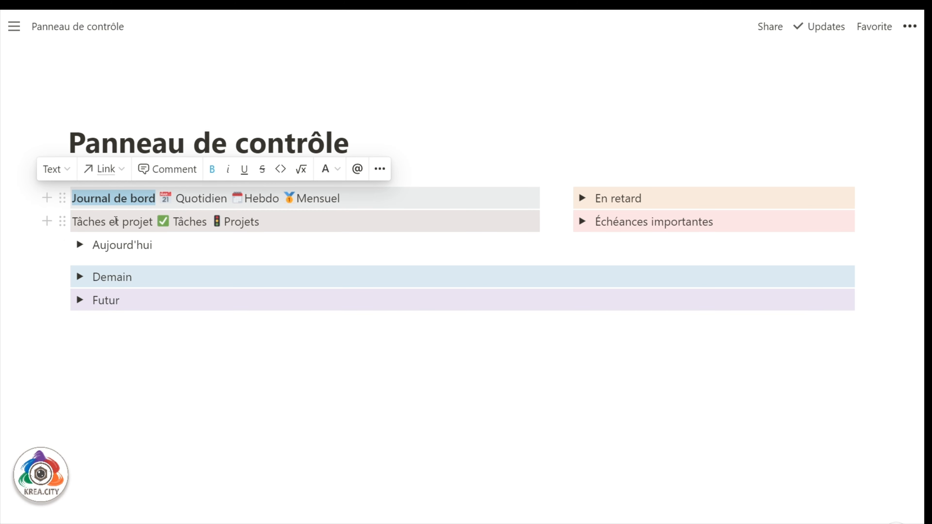
pyautogui.moveTo(72, 220); pyautogui.dragTo(153, 222)
pyautogui.click(212, 192)
pyautogui.click(275, 350)
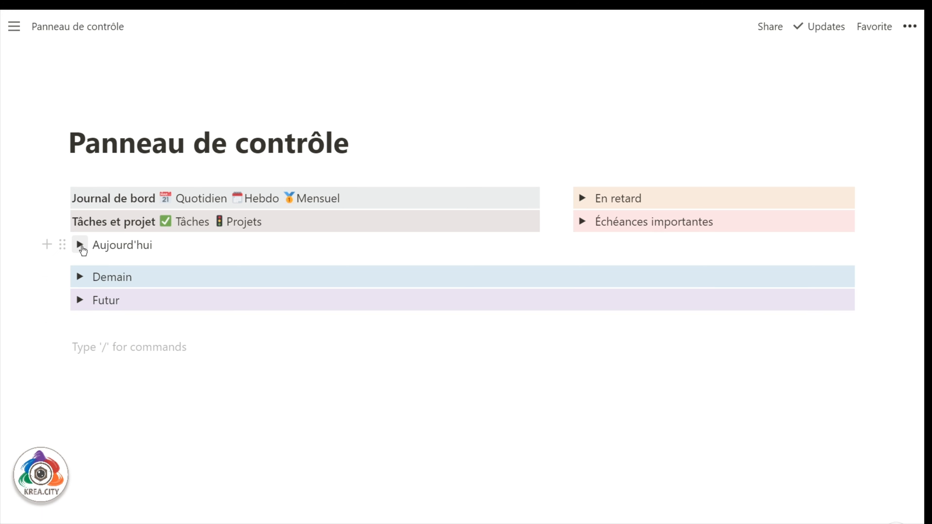
# Expand the Aujourd'hui, En retard, Échéances importantes, Demain and Futur toggles.
pyautogui.click(82, 246)
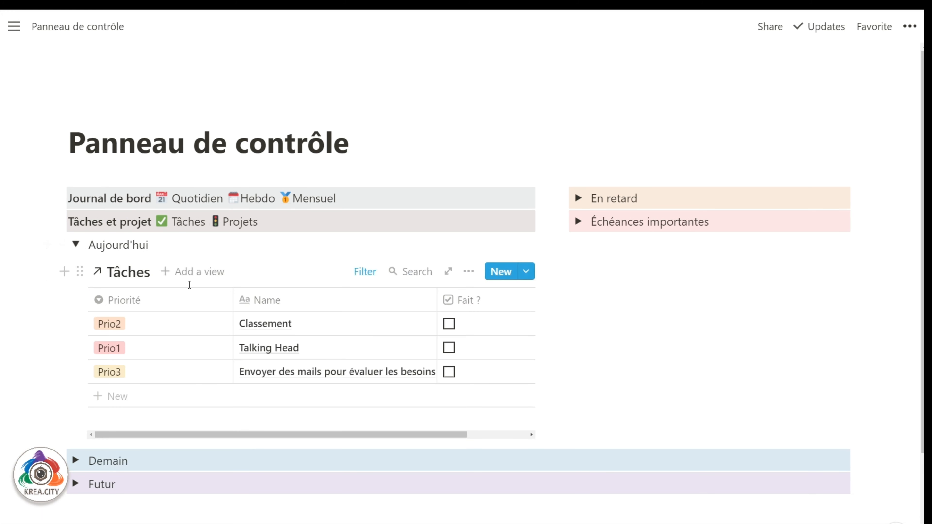
pyautogui.click(578, 198)
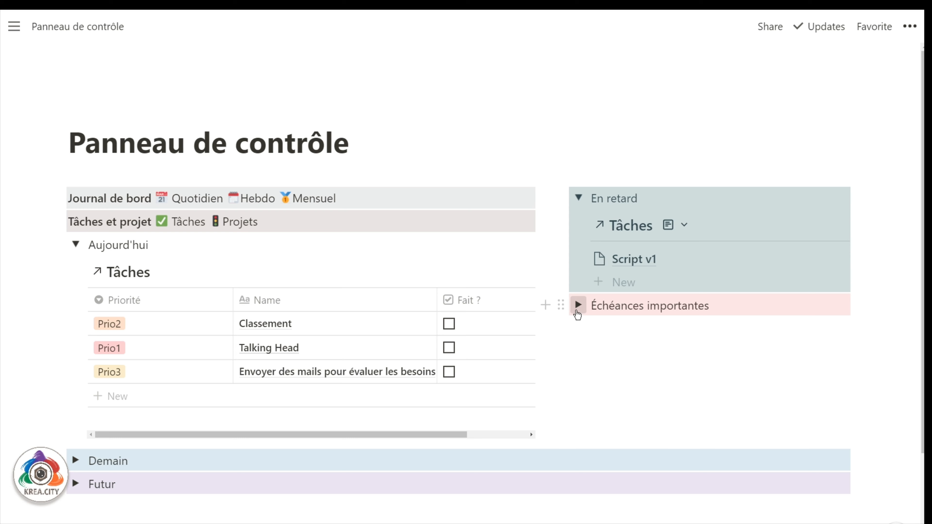
pyautogui.click(578, 304)
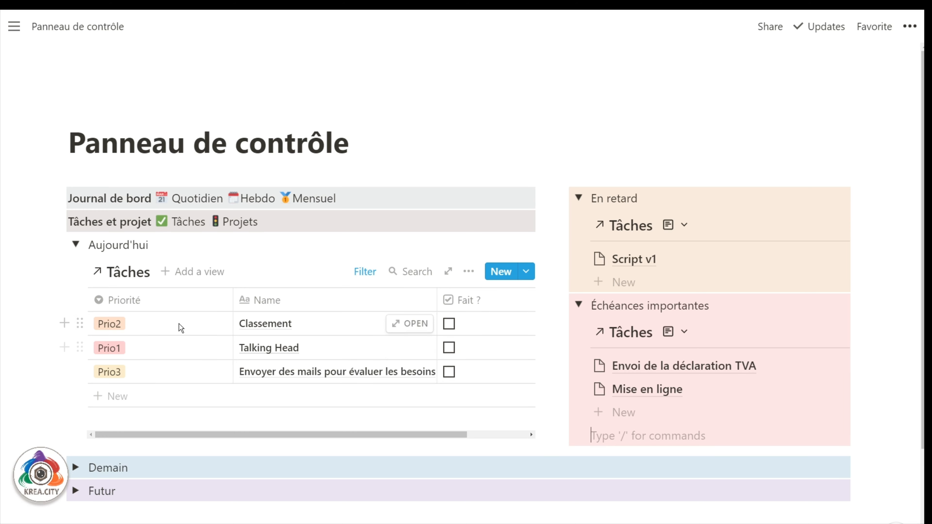
pyautogui.scroll(-4, 176, 327)
pyautogui.click(74, 324)
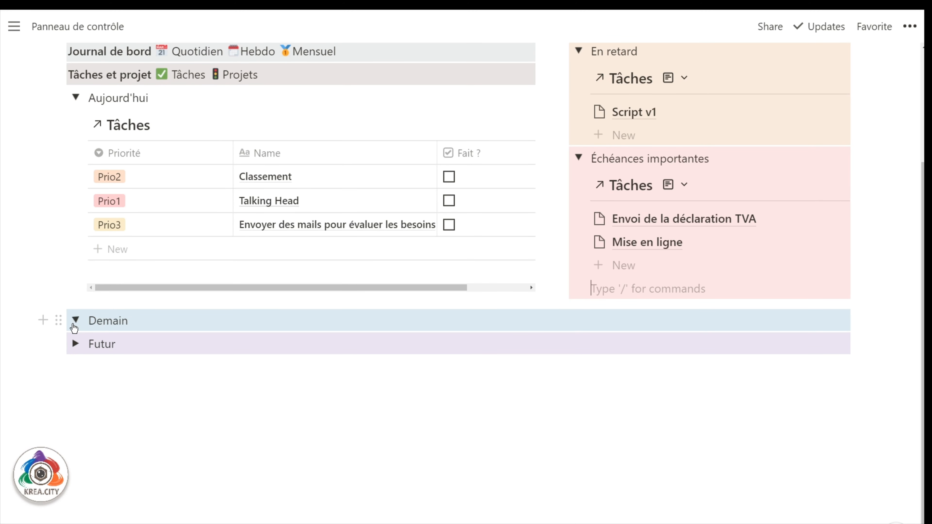
pyautogui.scroll(-4, 47, 333)
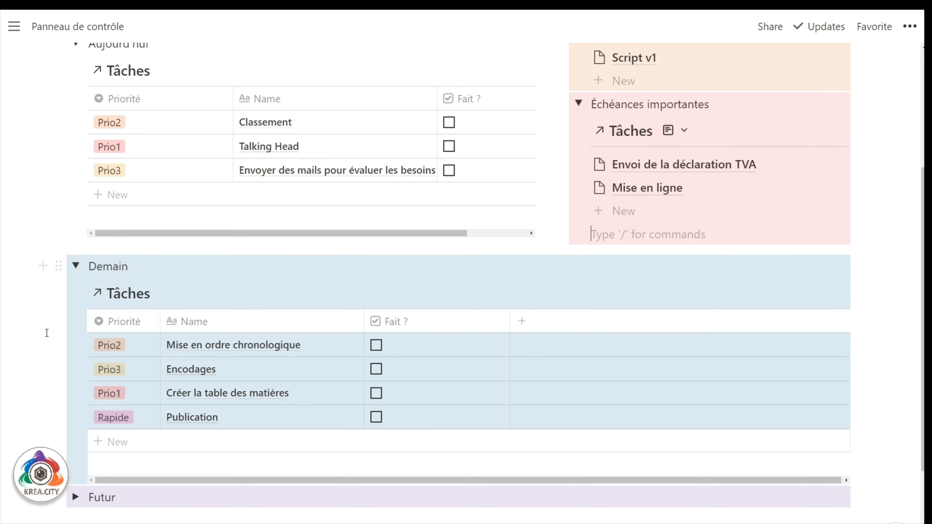
pyautogui.click(76, 394)
# Collapse the Futur and Demain toggles, leaving the other three open.
pyautogui.scroll(-4, 46, 359)
pyautogui.scroll(-5, 38, 358)
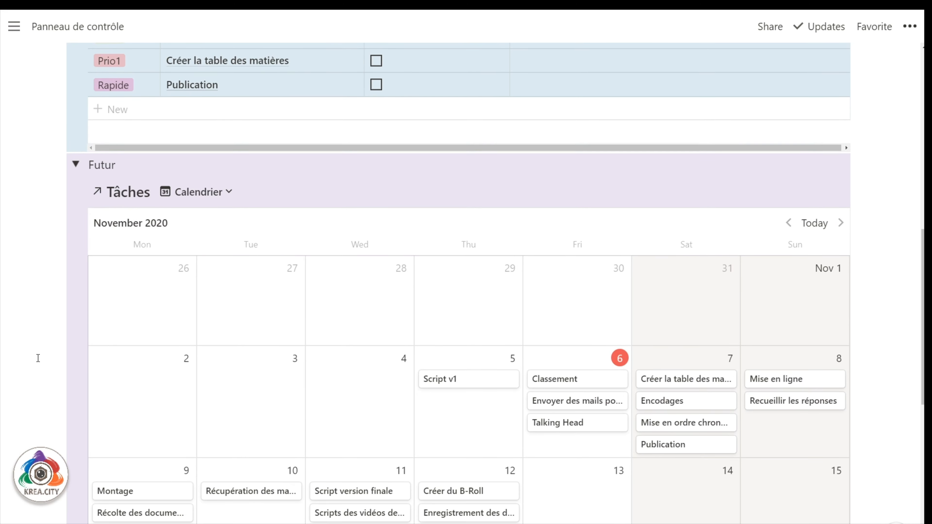
pyautogui.scroll(5, 38, 357)
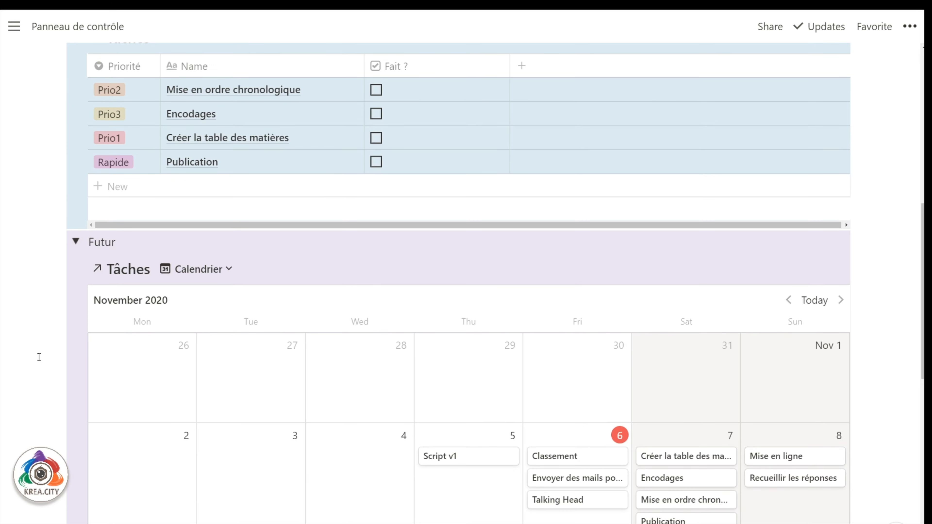
pyautogui.click(75, 241)
pyautogui.scroll(5, 75, 274)
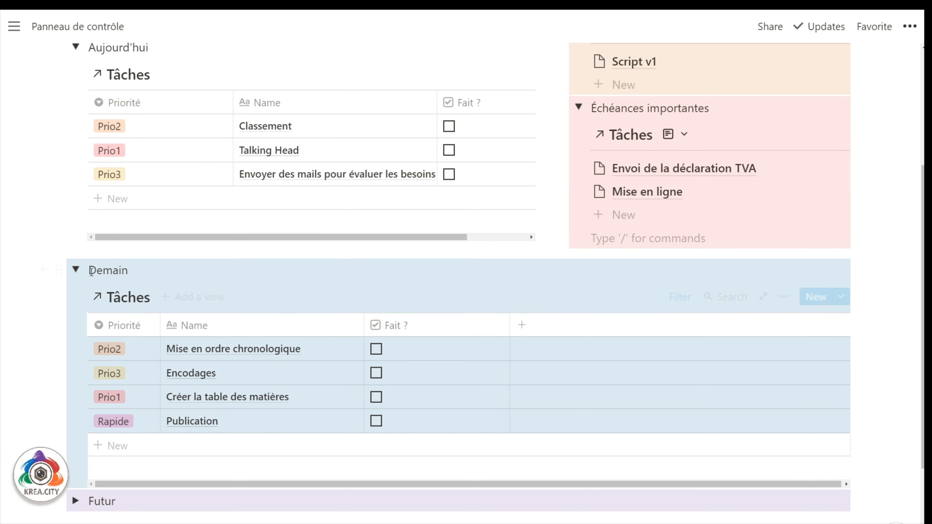
pyautogui.click(75, 270)
pyautogui.scroll(5, 22, 350)
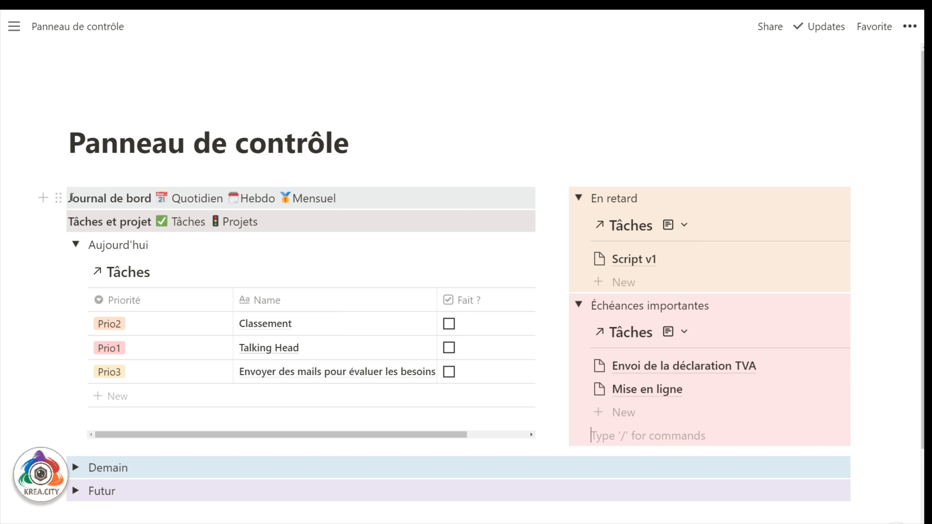
pyautogui.scroll(-3, 218, 453)
pyautogui.click(217, 454)
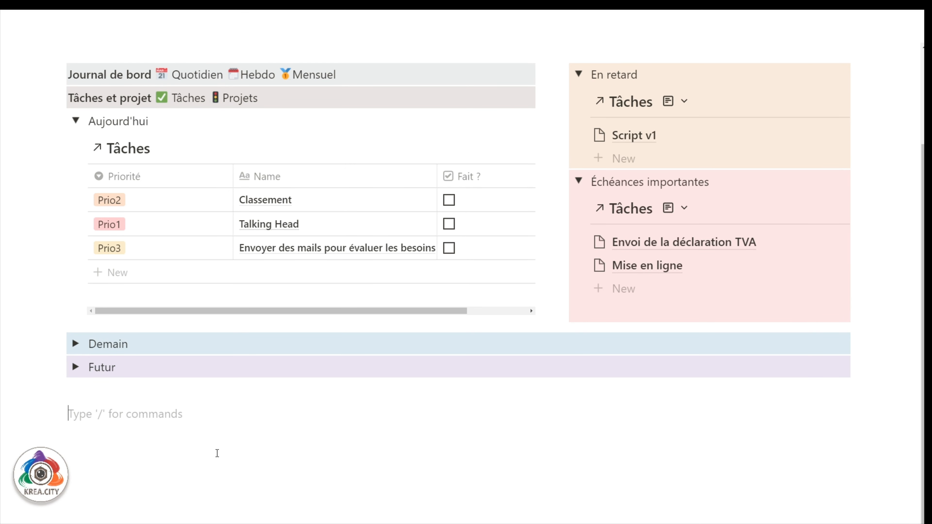
# Add a test inline equation E = mc^2 below Futur.
pyautogui.write('/mathj')
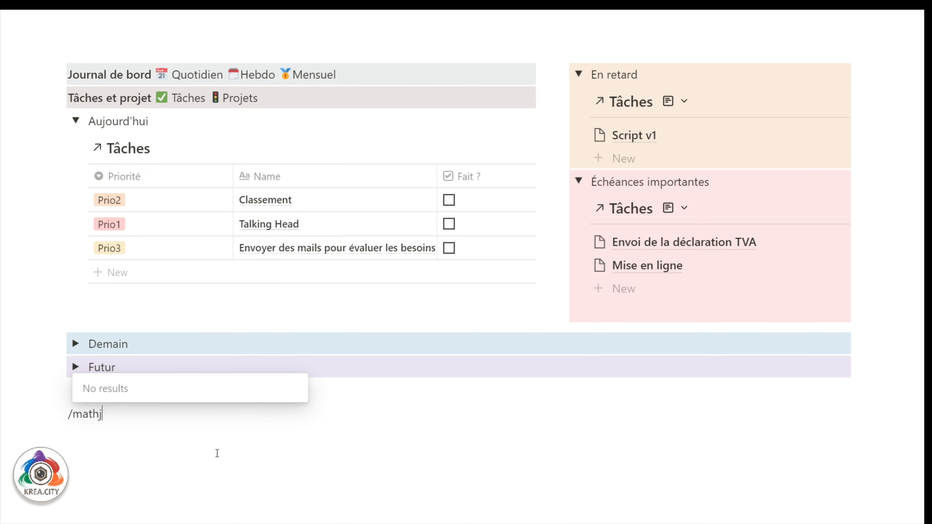
pyautogui.press('BackSpace')
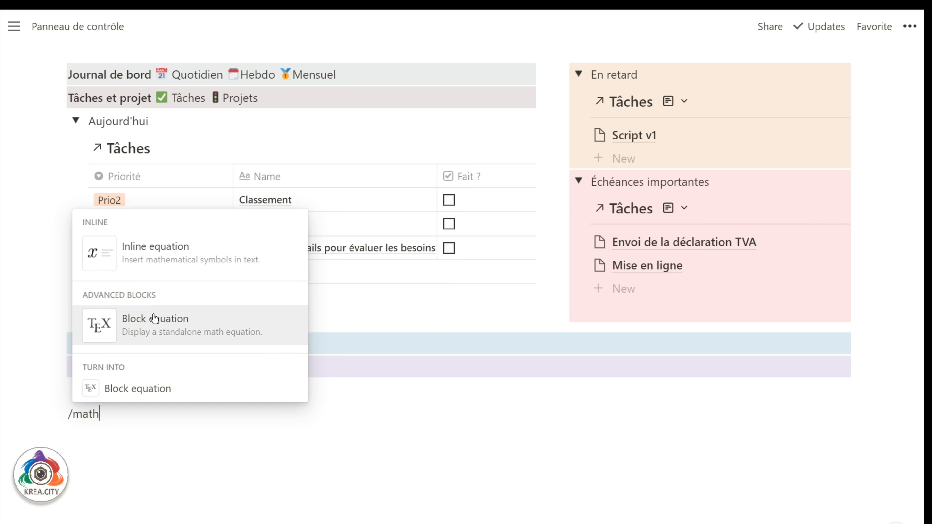
pyautogui.click(144, 262)
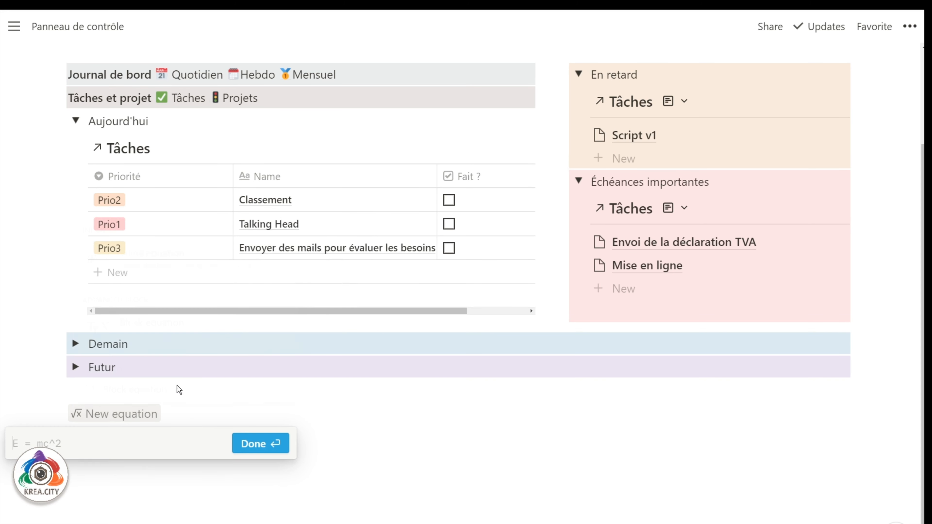
pyautogui.write('E = ')
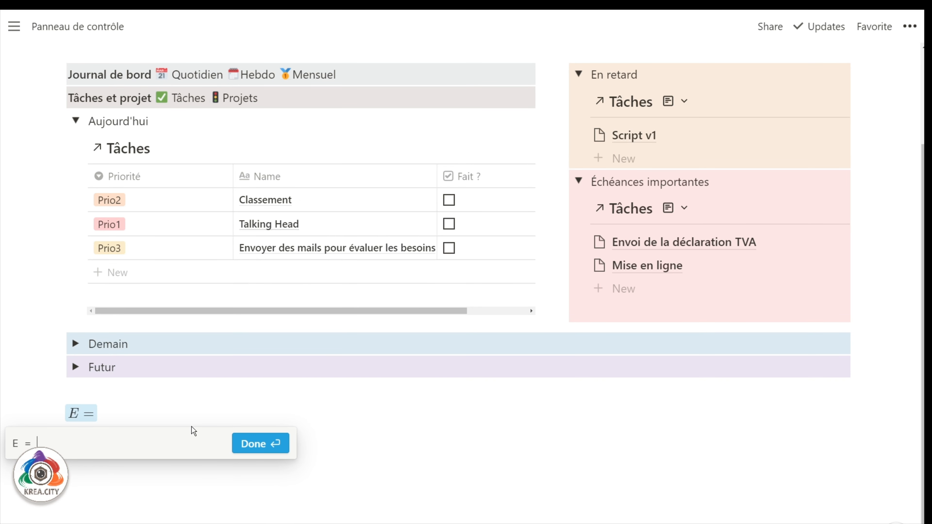
pyautogui.write('mc^2')
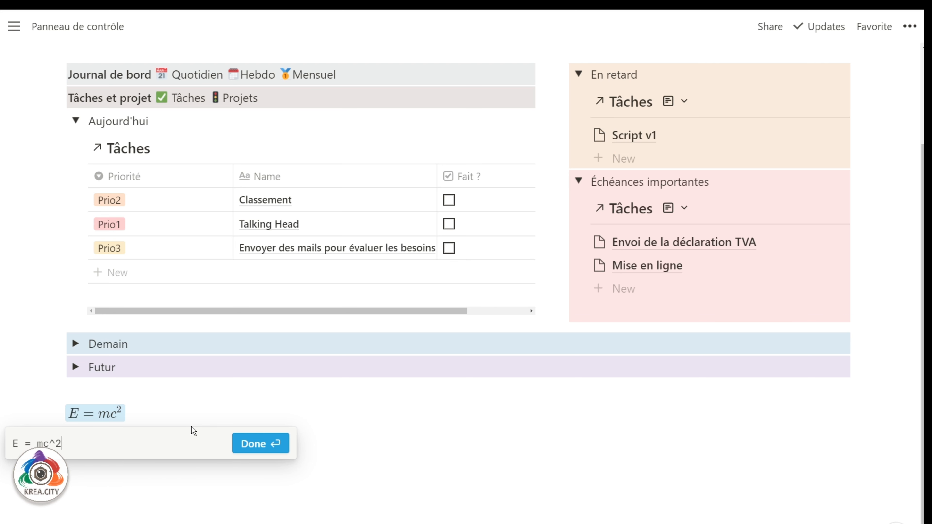
pyautogui.press('Return')
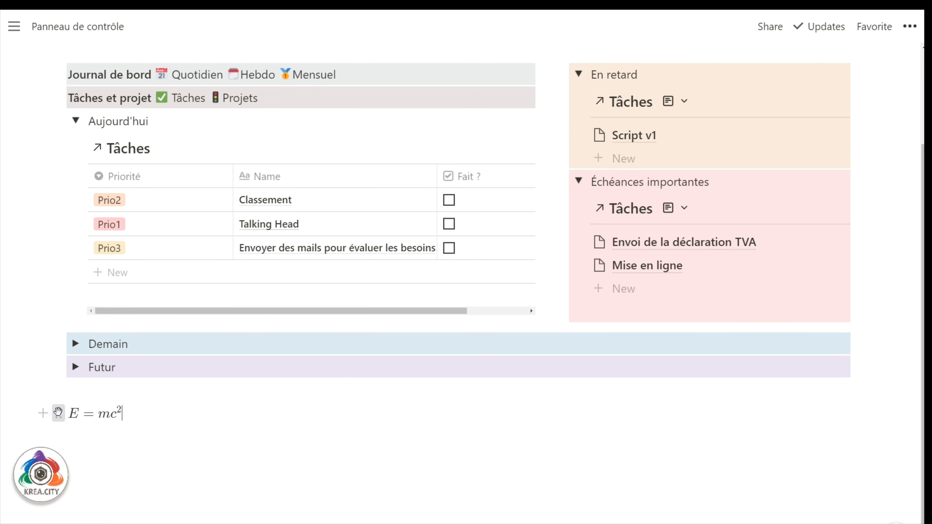
# Delete the equation line and start a /math command on the empty line below Futur.
pyautogui.click(58, 413)
pyautogui.click(60, 301)
pyautogui.click(83, 413)
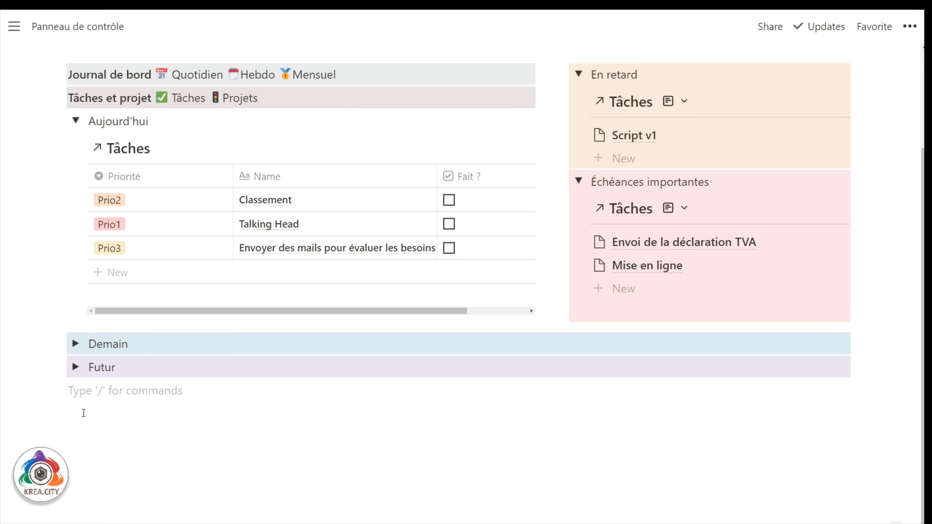
pyautogui.write('/mat')
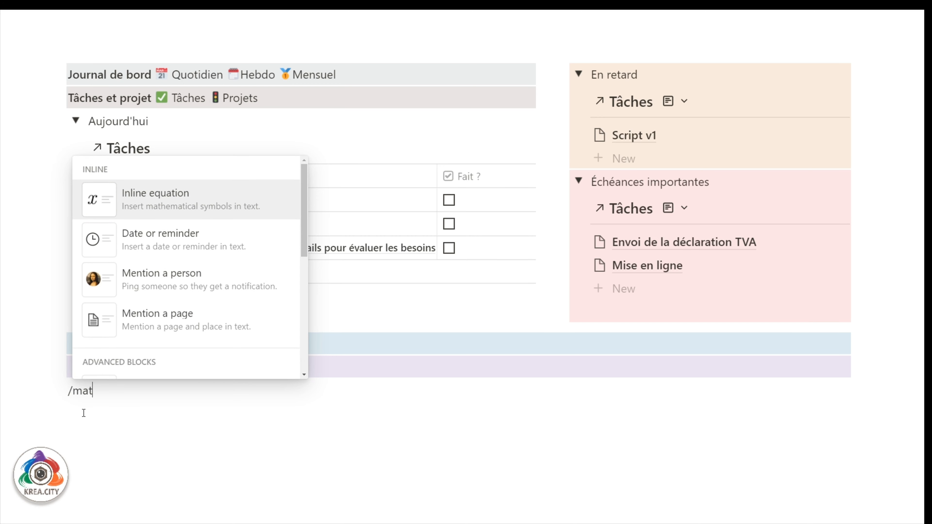
pyautogui.write('h')
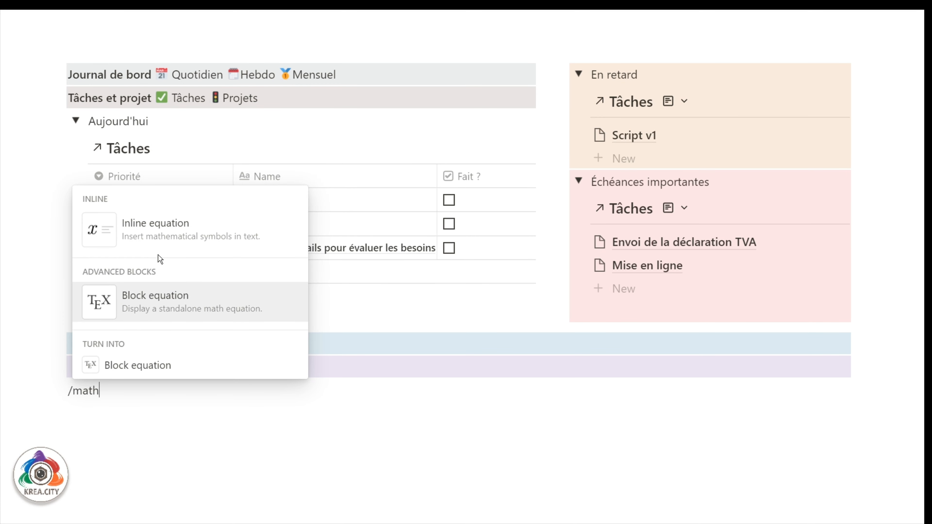
# Add a block equation rendering \bigstar below Futur, with an empty line beneath it.
pyautogui.moveTo(147, 304)
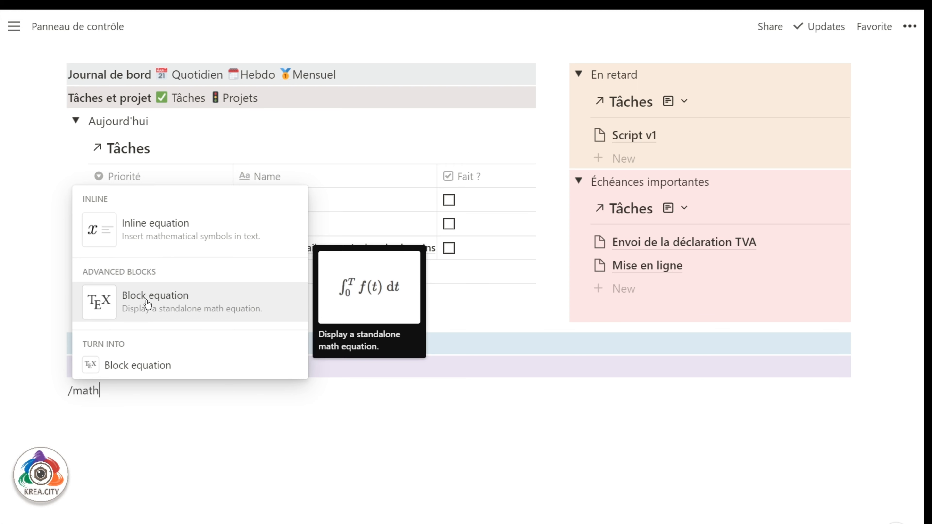
pyautogui.click(160, 358)
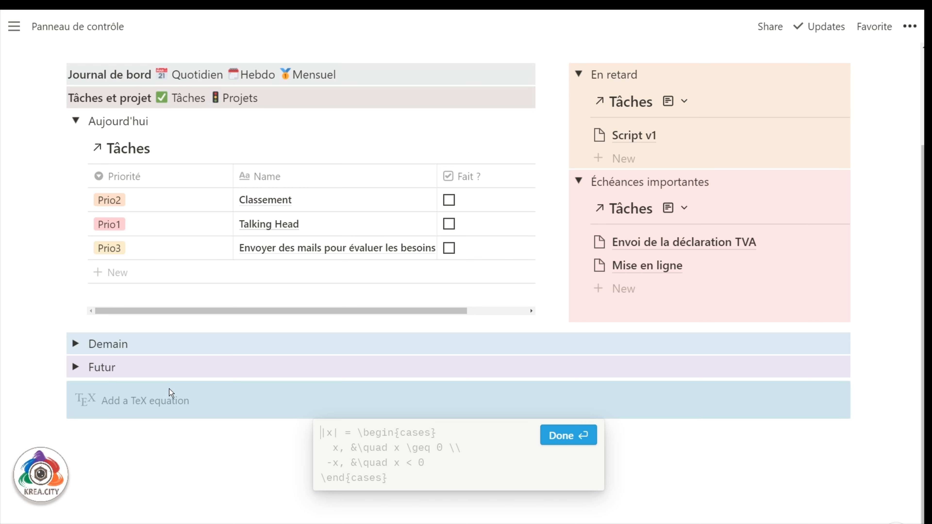
pyautogui.write('\\')
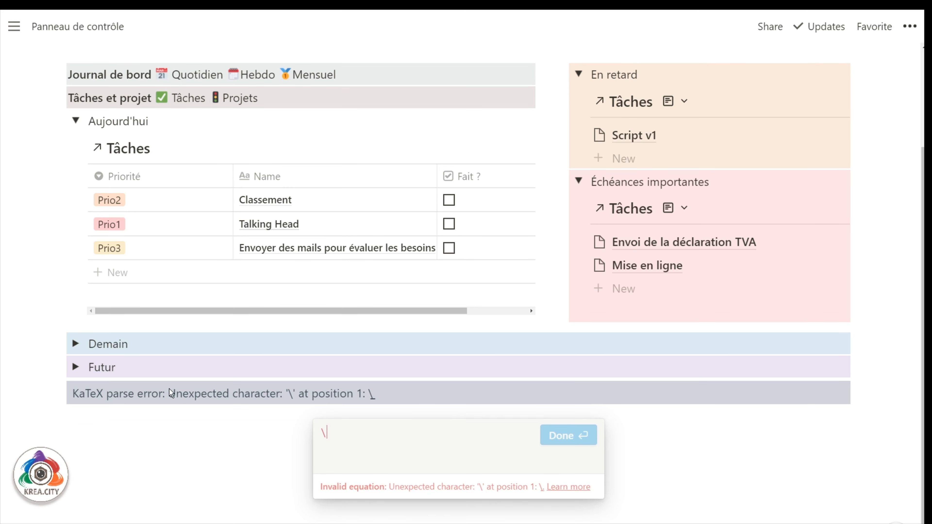
pyautogui.write('bigstar')
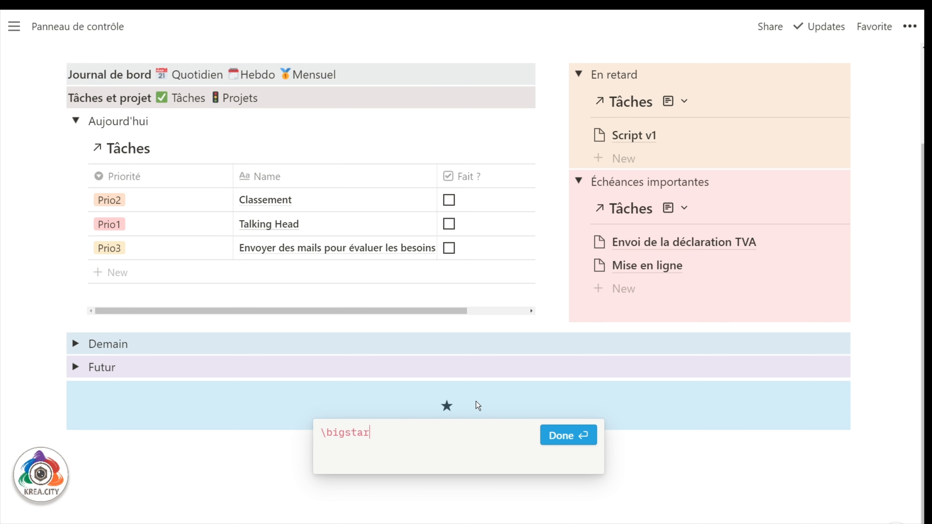
pyautogui.click(557, 435)
pyautogui.click(448, 411)
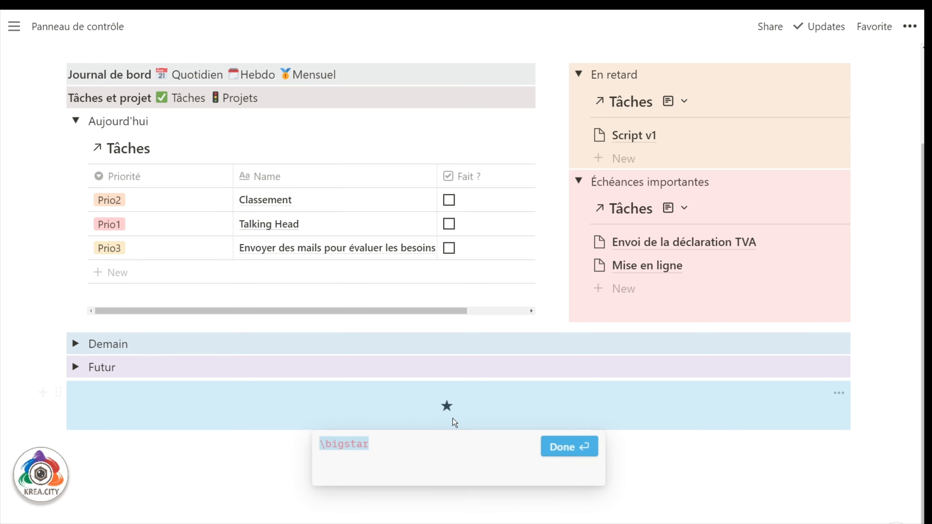
pyautogui.click(562, 447)
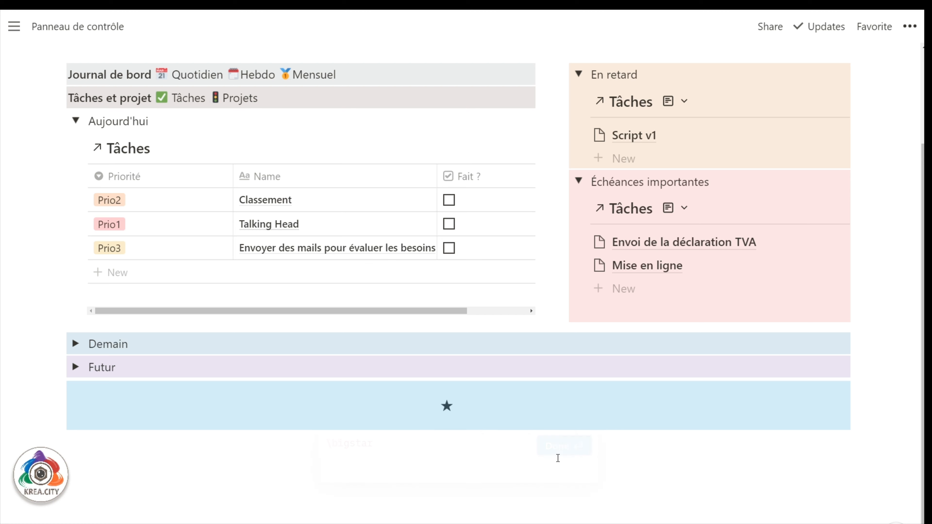
pyautogui.click(475, 453)
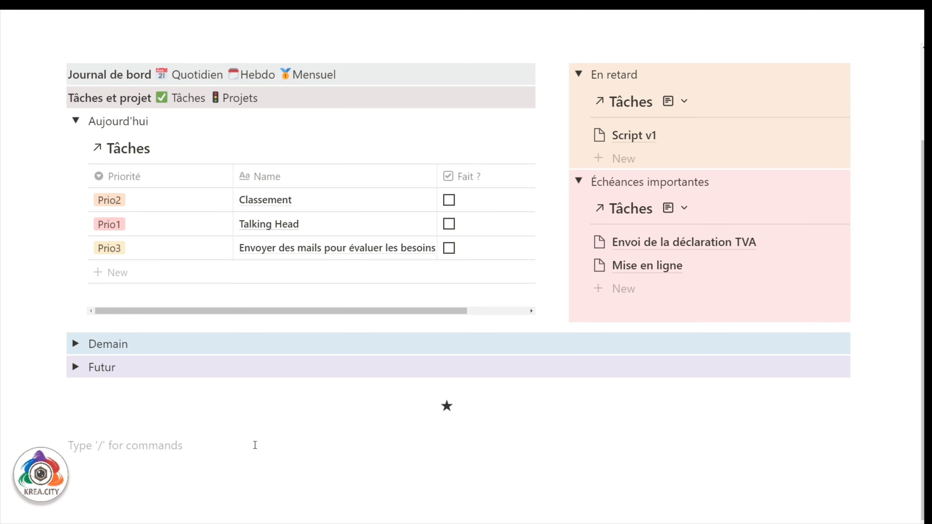
# Move an inline $$\bigstar$$ star to the start of 'Journal de bord', then add $$\rarr$$ arrows after it.
pyautogui.write('$$\\')
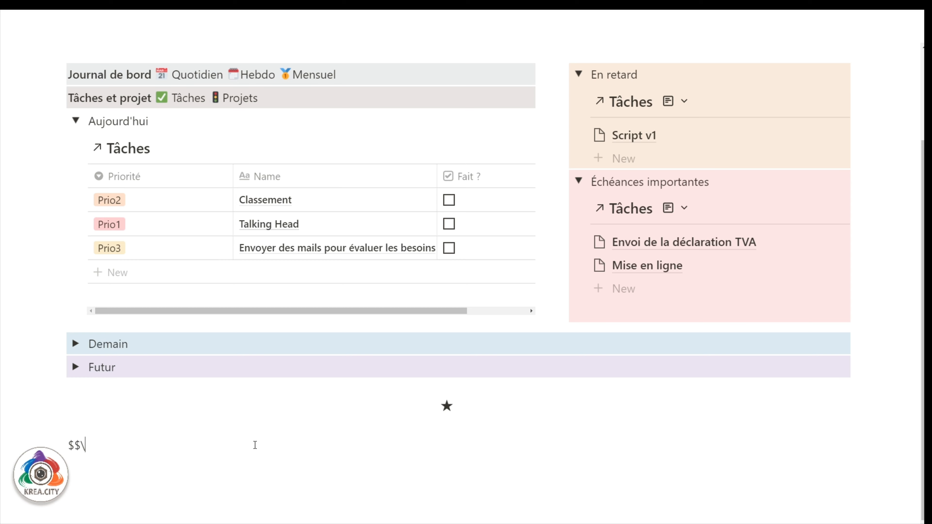
pyautogui.write('bigstar$$')
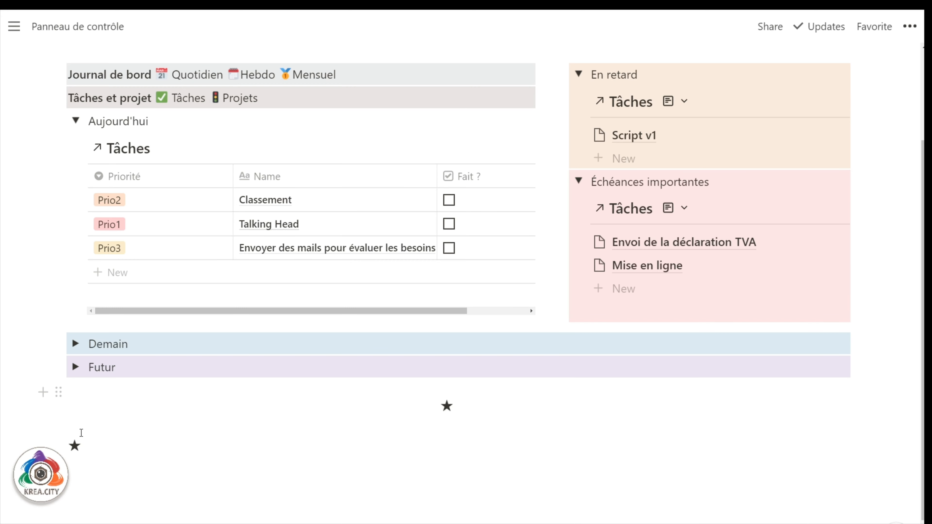
pyautogui.moveTo(83, 442); pyautogui.dragTo(65, 446)
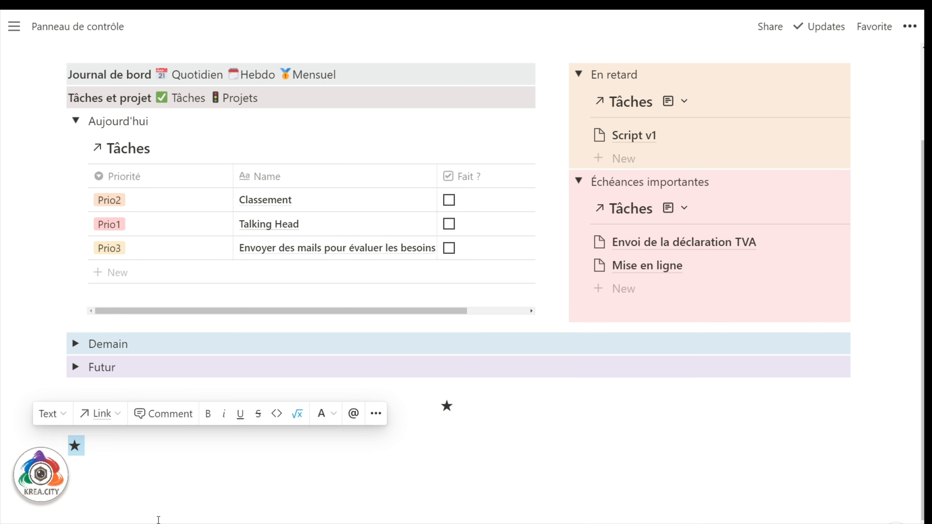
pyautogui.press('BackSpace')
pyautogui.scroll(3, 70, 354)
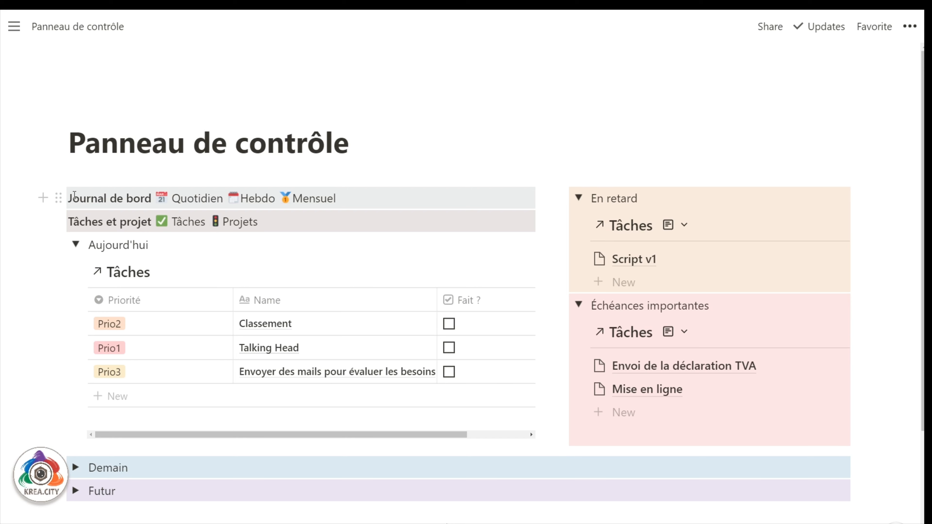
pyautogui.click(69, 199)
pyautogui.write('★')
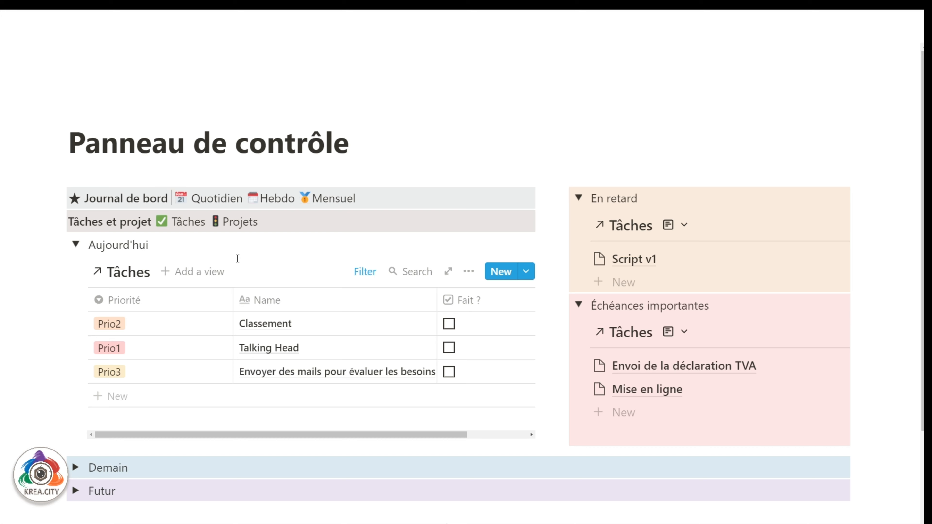
pyautogui.write('$$')
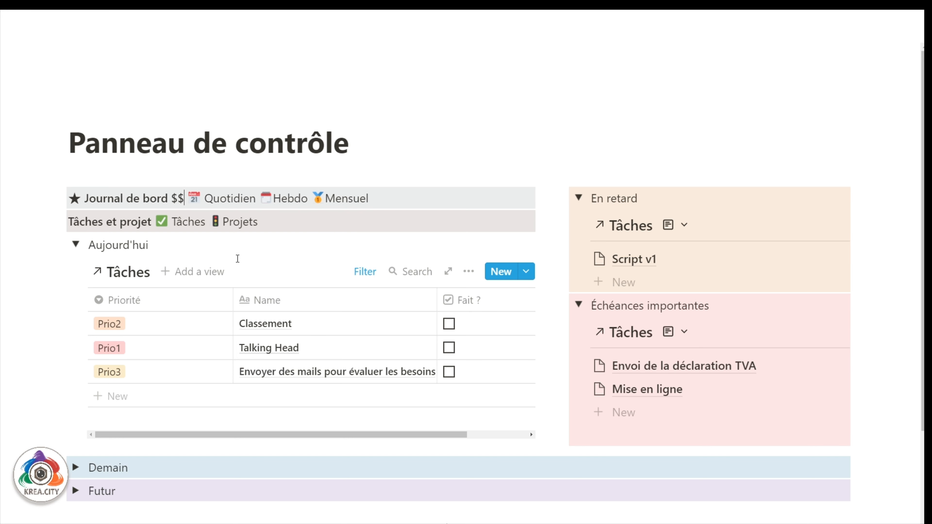
pyautogui.write('\\')
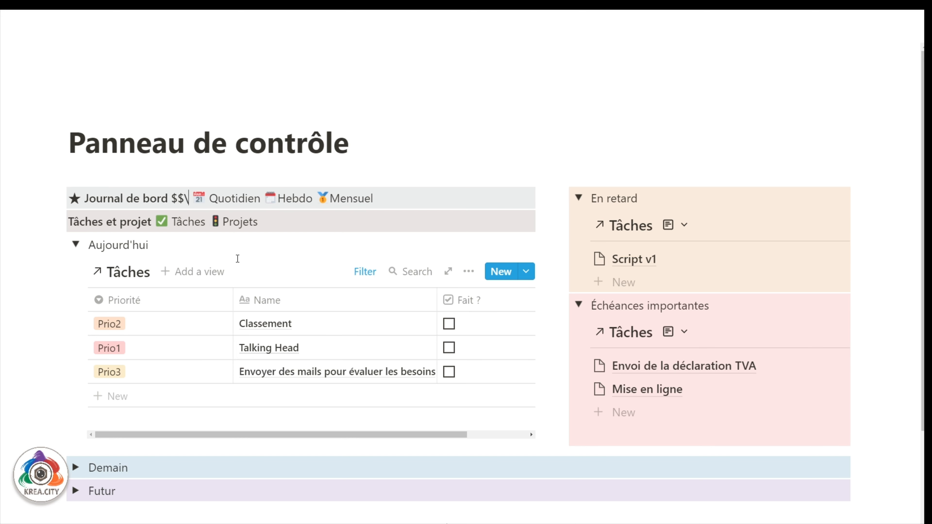
pyautogui.write('rarr')
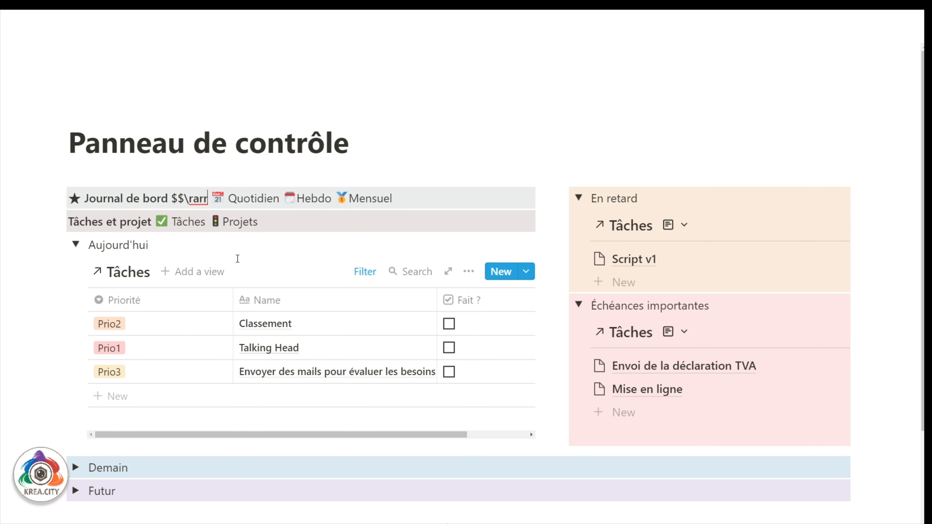
pyautogui.write('$$')
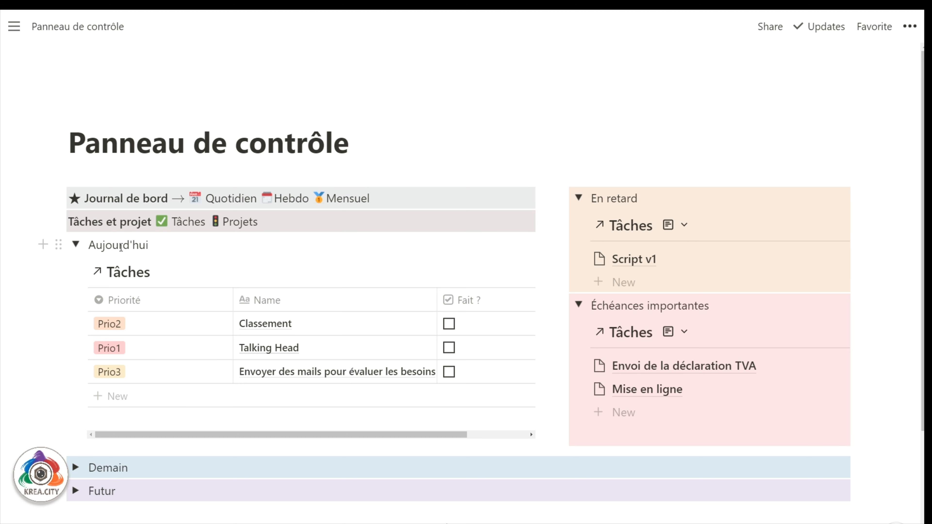
pyautogui.write('$$')
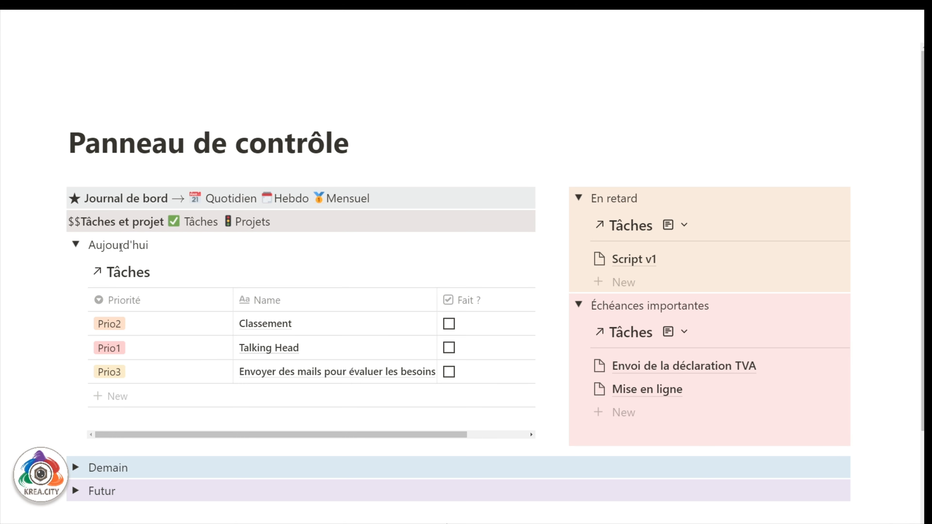
pyautogui.write('\\')
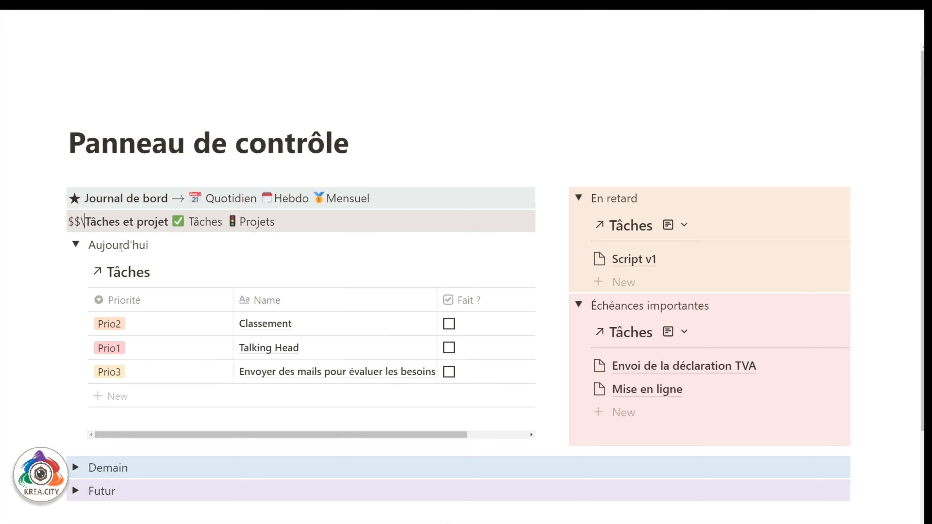
pyautogui.write('checkma')
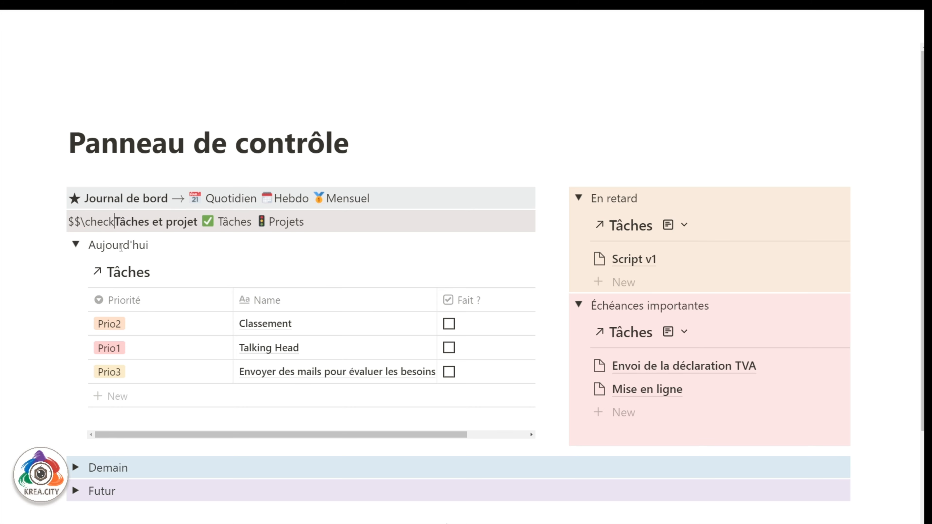
pyautogui.write('rk$$')
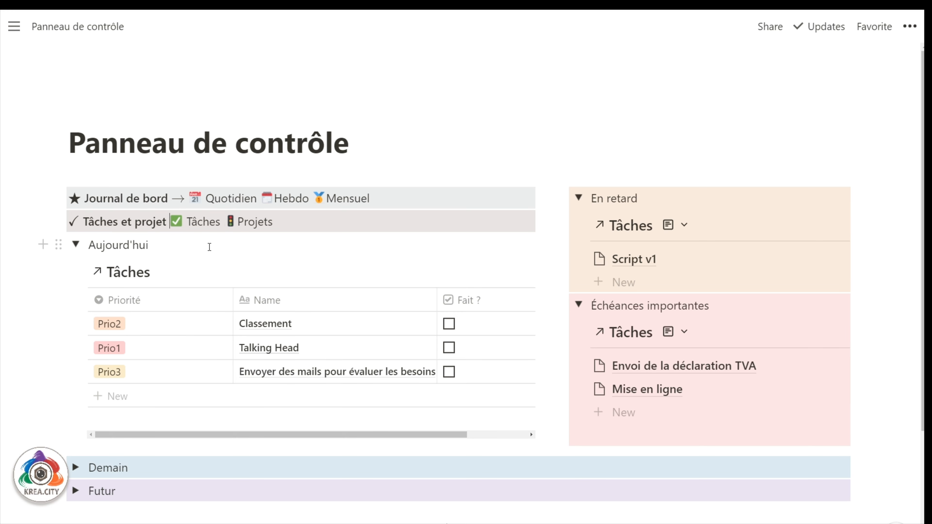
pyautogui.write(' $')
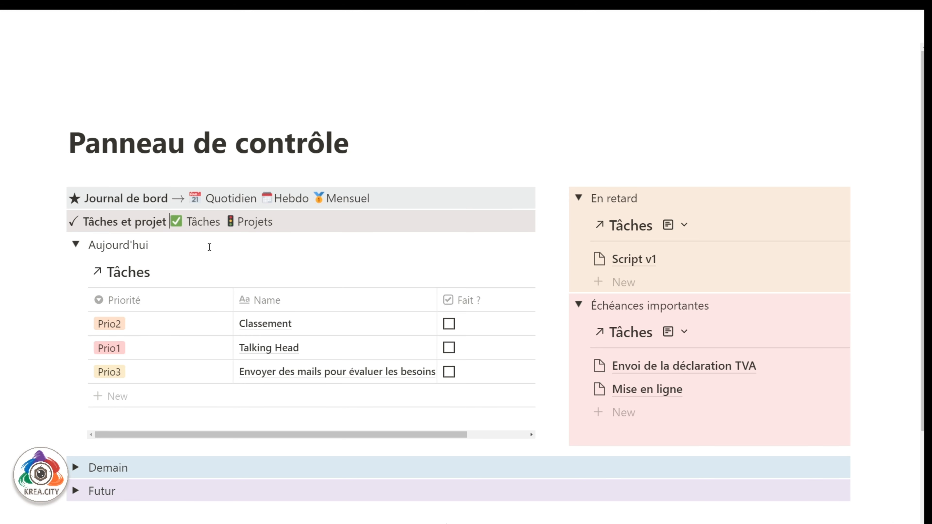
pyautogui.write('$\\rarr$$')
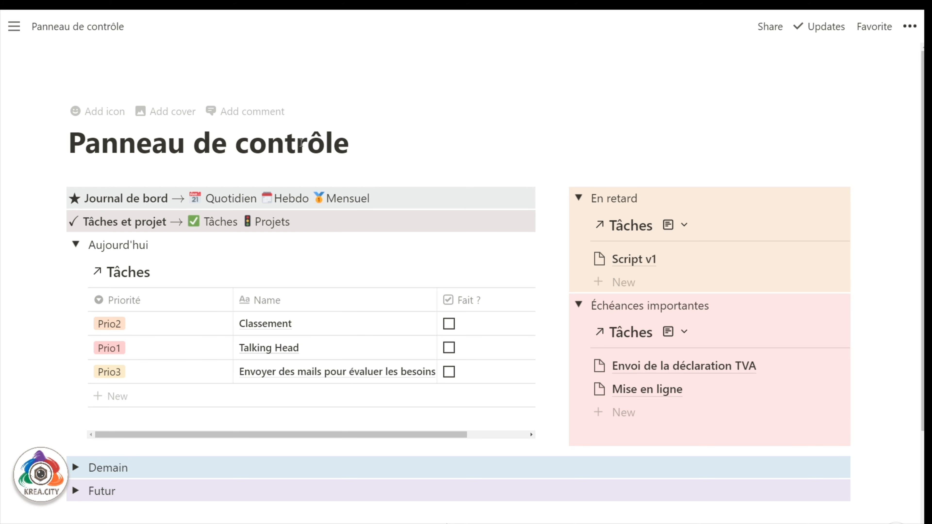
# Delete the star block below the Futur toggle.
pyautogui.scroll(-5, 316, 220)
pyautogui.click(56, 337)
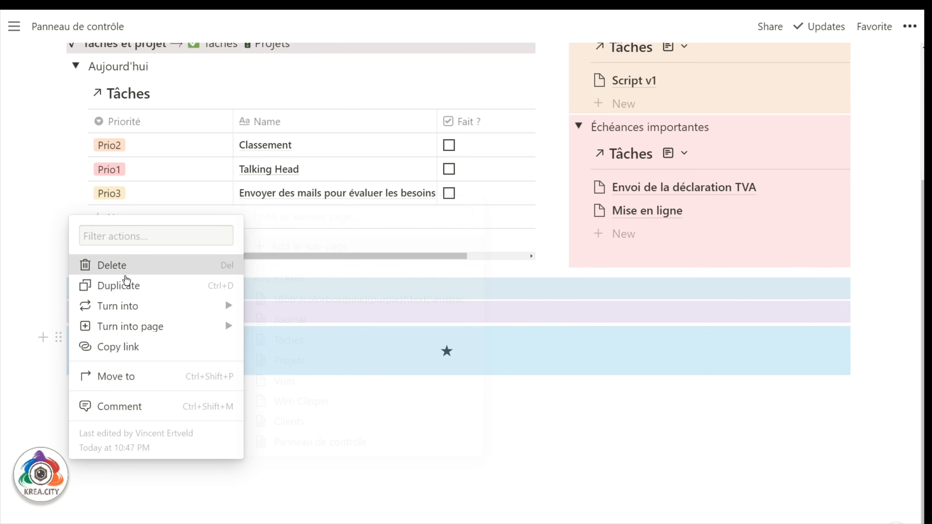
pyautogui.click(121, 265)
# Paste the \fcolorbox{pink}{purple} 'Panneau de contrôle' LaTeX code as a plain line below Futur.
pyautogui.click(175, 409)
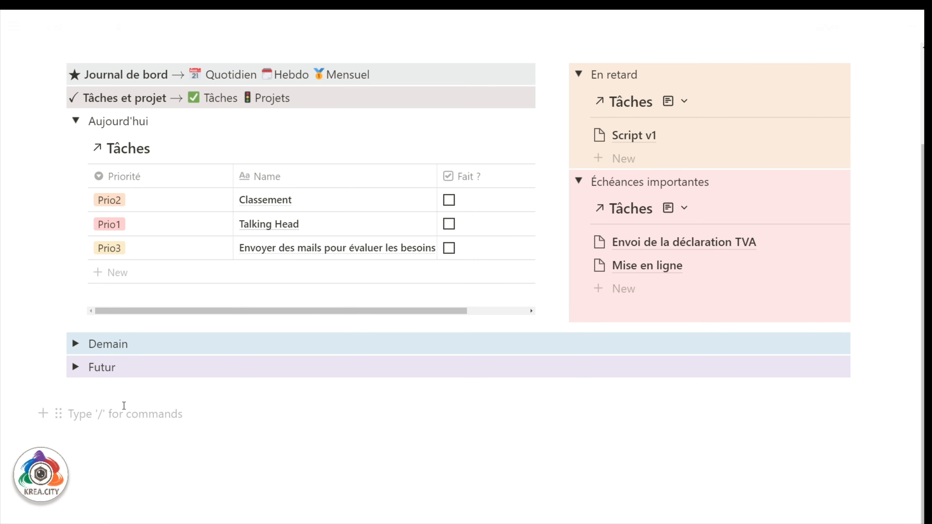
pyautogui.scroll(3, 136, 400)
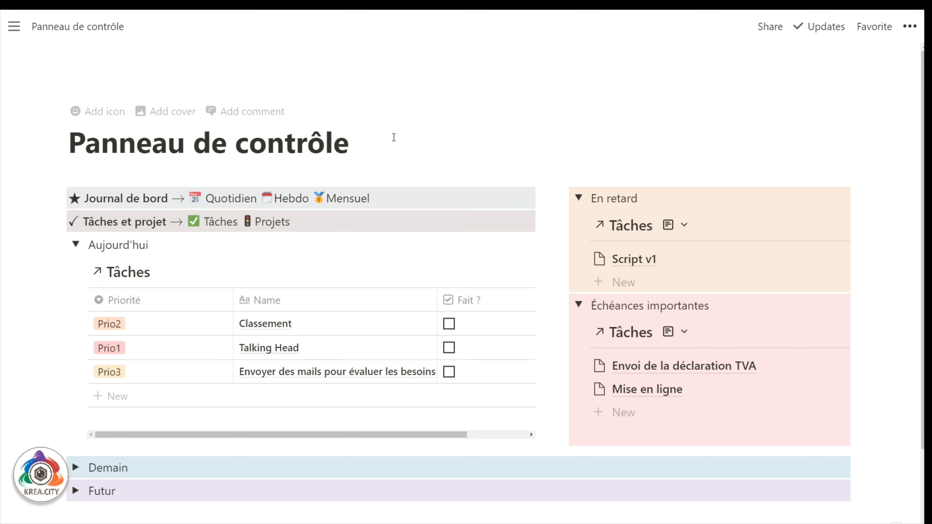
pyautogui.scroll(-3, 84, 402)
pyautogui.click(86, 404)
pyautogui.write('\\fcolorbox{pink}{purple}{\\text{\\enspace\\color{white}{Panneau de contrôle}\\enspace}}')
pyautogui.press('Return')
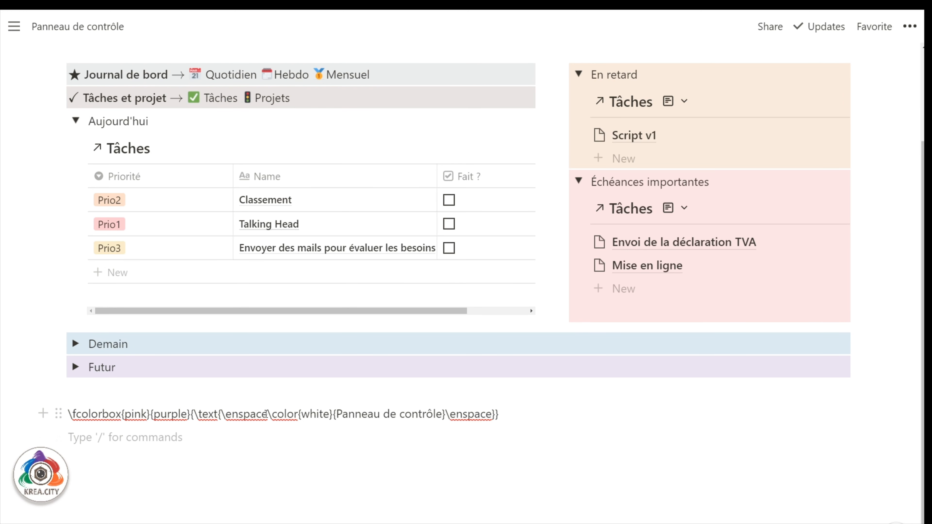
pyautogui.moveTo(268, 414); pyautogui.dragTo(447, 412)
# Type the inline equation $$\color{white}{Panneau de contrôle}$$ on the line below the code.
pyautogui.click(272, 456)
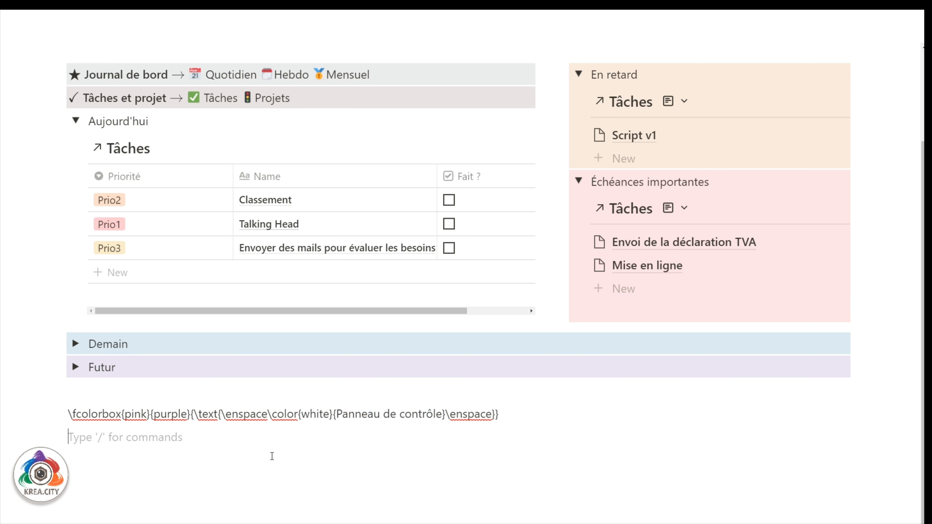
pyautogui.write('$$')
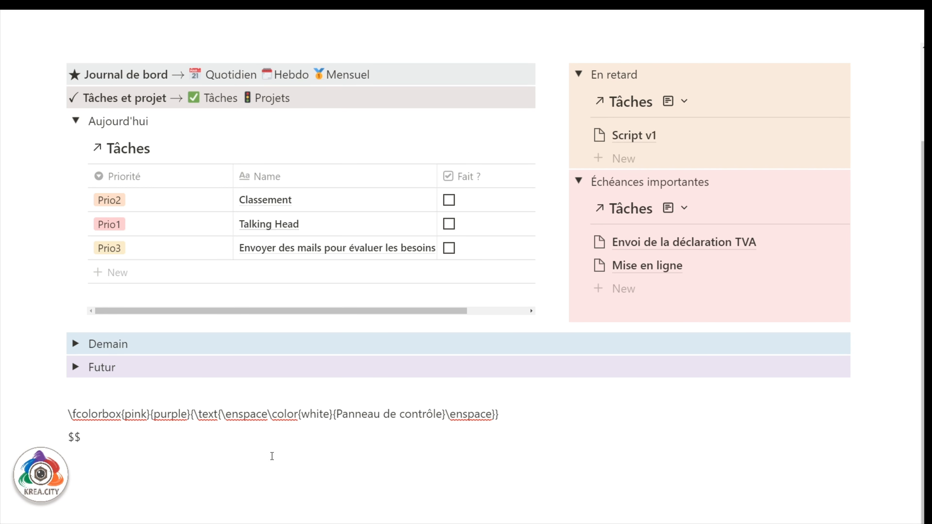
pyautogui.write('\\color{white}{Pan')
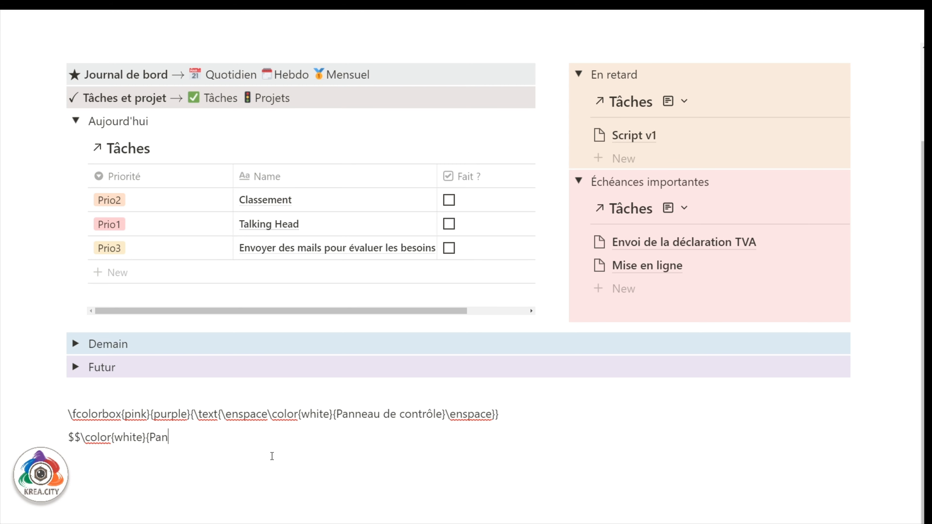
pyautogui.write('neau de contrôle}')
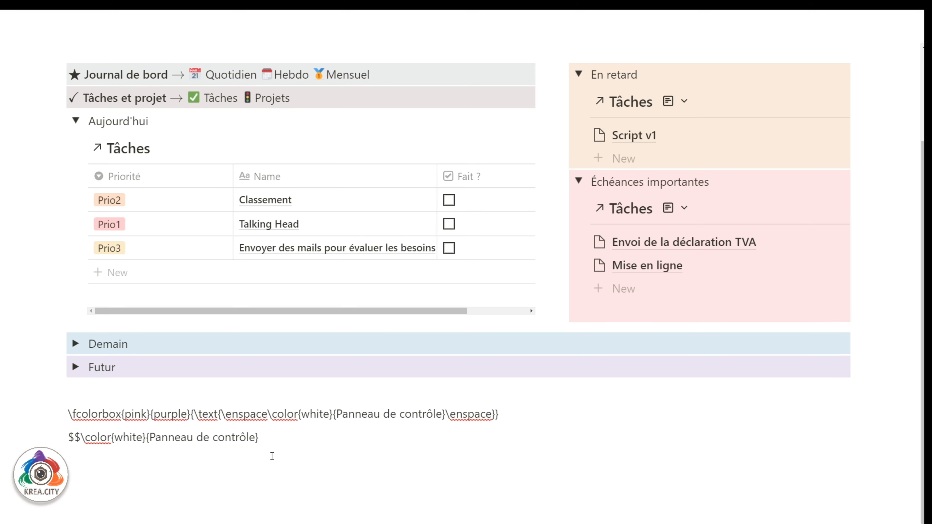
pyautogui.write('$$')
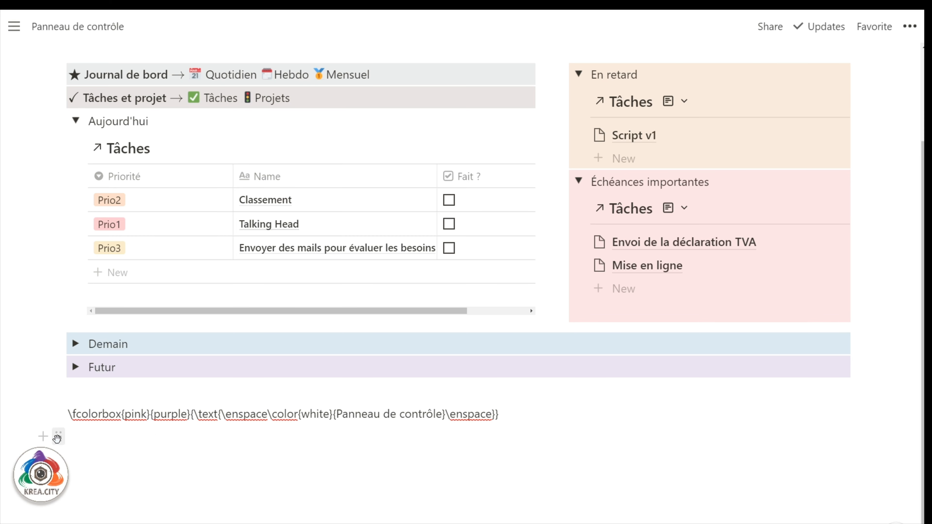
# Delete the leftover inline equation under the fcolorbox code.
pyautogui.click(59, 436)
pyautogui.click(200, 437)
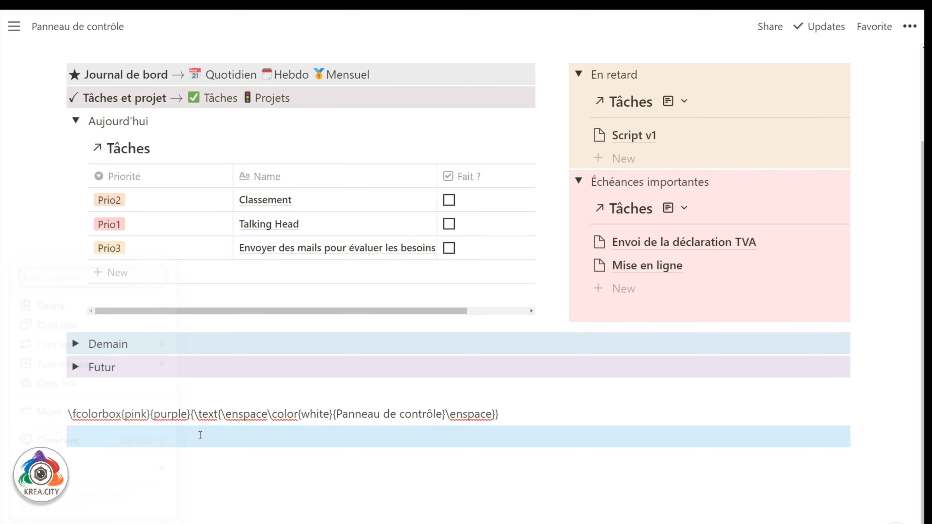
pyautogui.doubleClick(199, 437)
pyautogui.press('BackSpace')
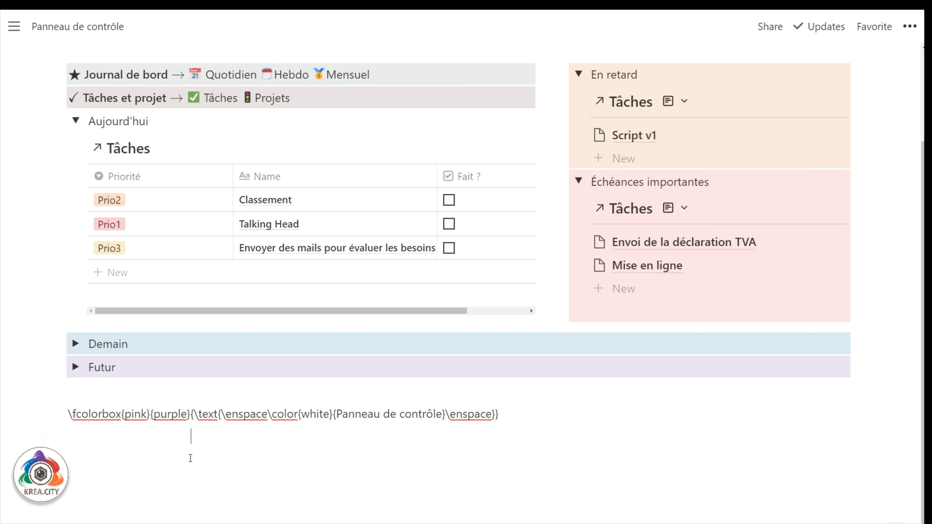
# Add a new block with $$\fcolorbox{pink}{purple}{Panneau}$$ and begin the full title equation below it.
pyautogui.press('Return')
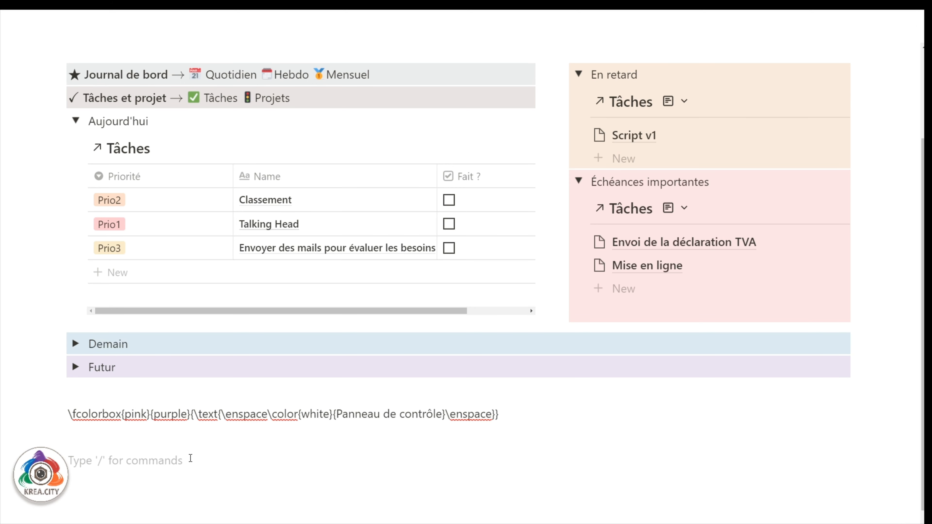
pyautogui.write('$$')
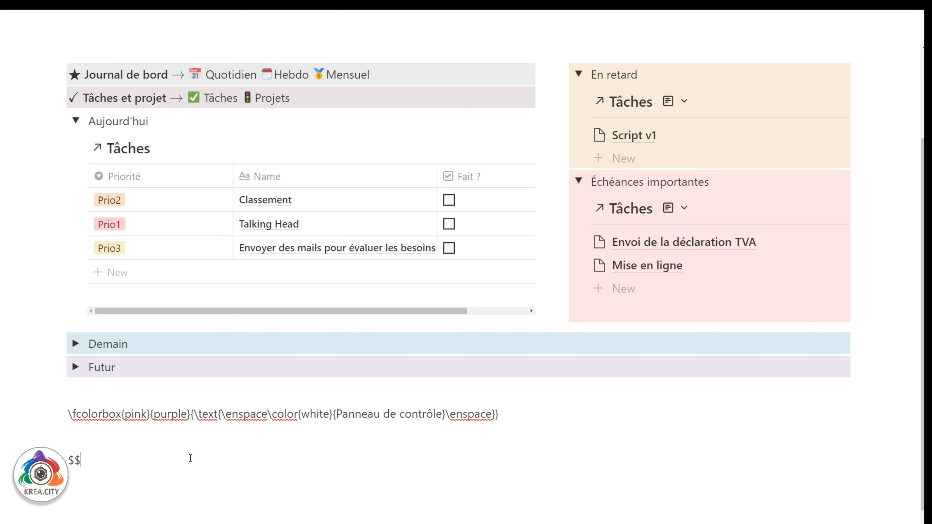
pyautogui.write('\\fcolorbox{pink')
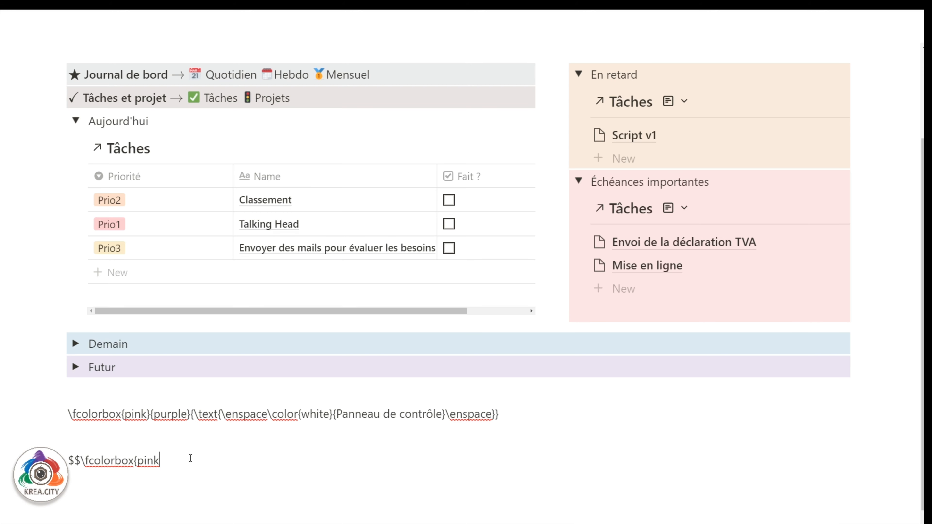
pyautogui.write('}{purple}{Panneau')
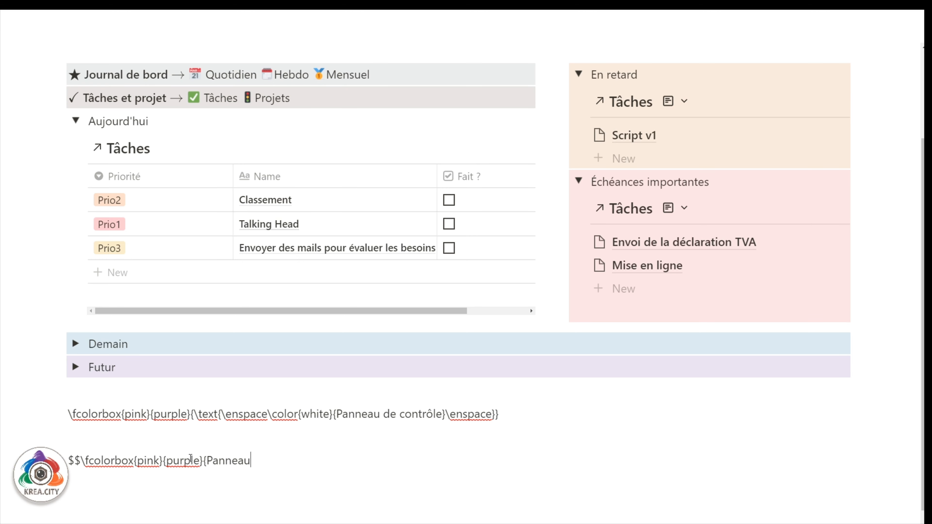
pyautogui.write('}$$')
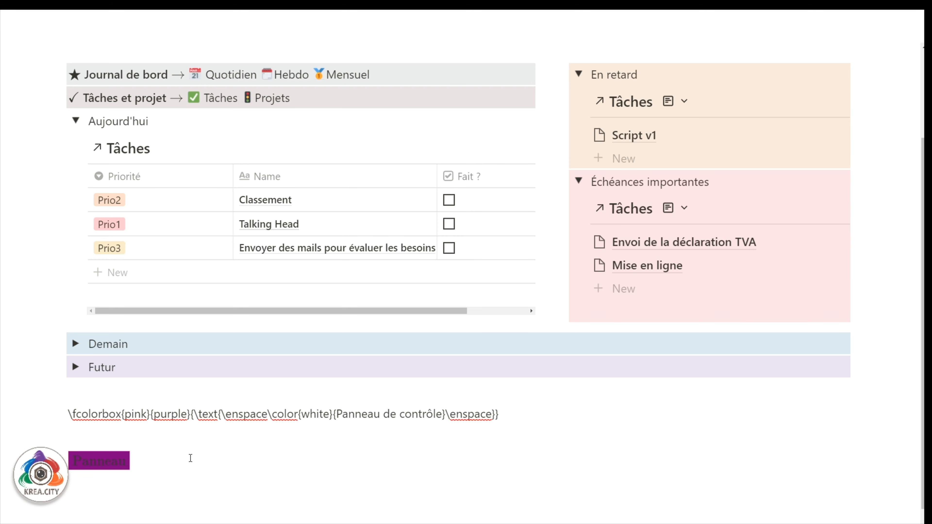
pyautogui.press('Return')
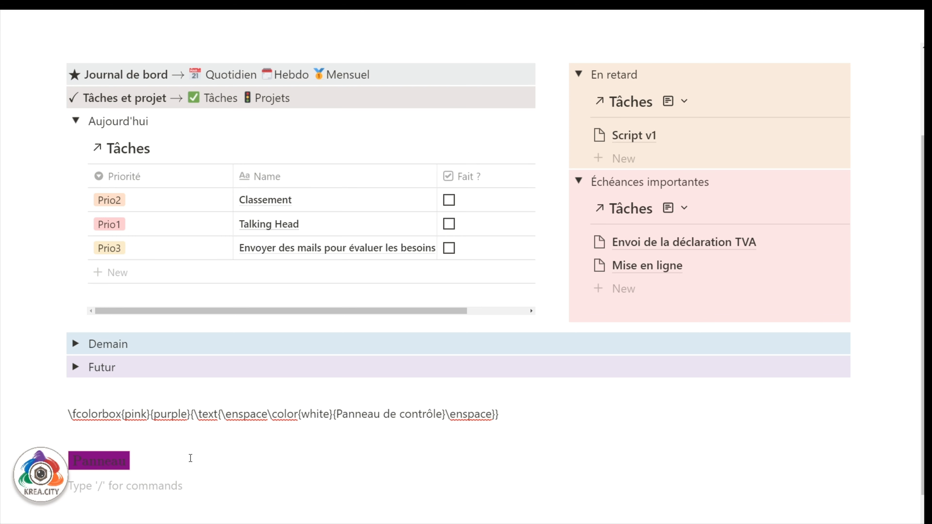
pyautogui.write('$$')
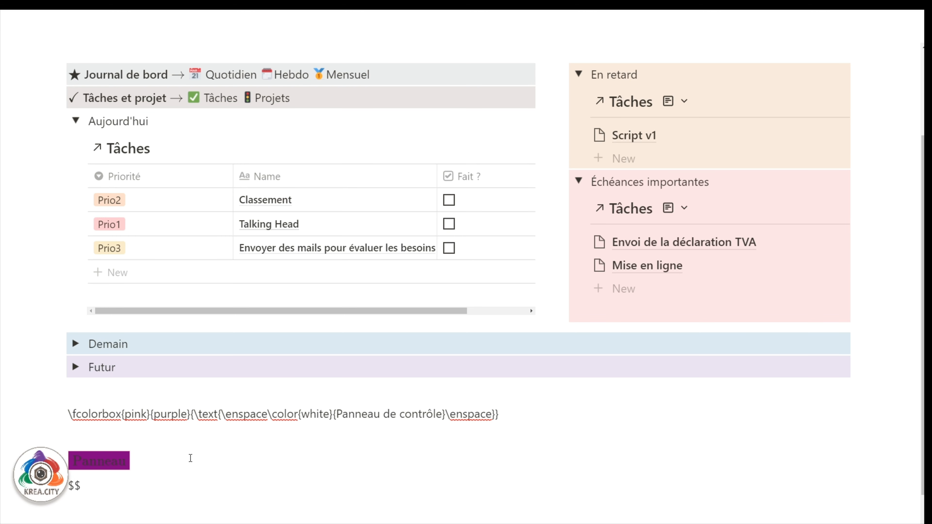
pyautogui.write('\\fcolorbox{pink}{purple')
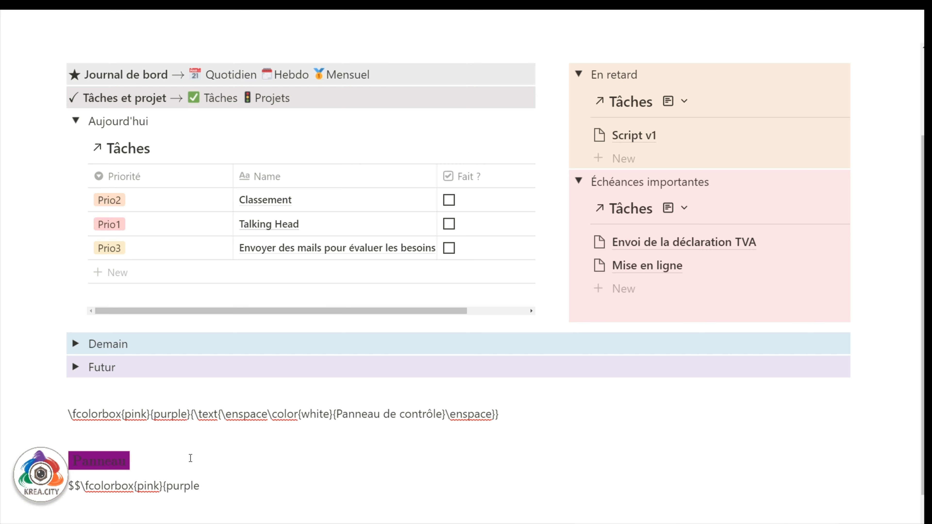
pyautogui.write('}{\\text{\\enspace')
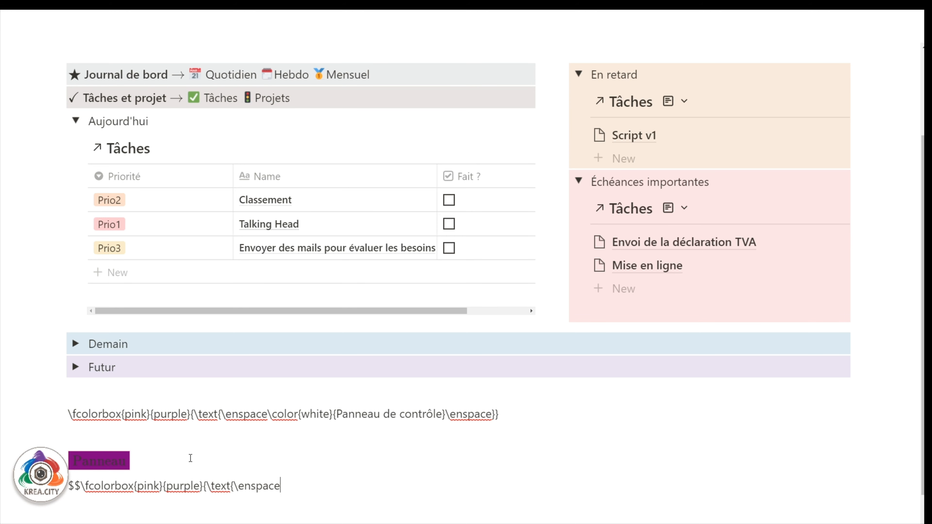
pyautogui.write('\\color{white}{')
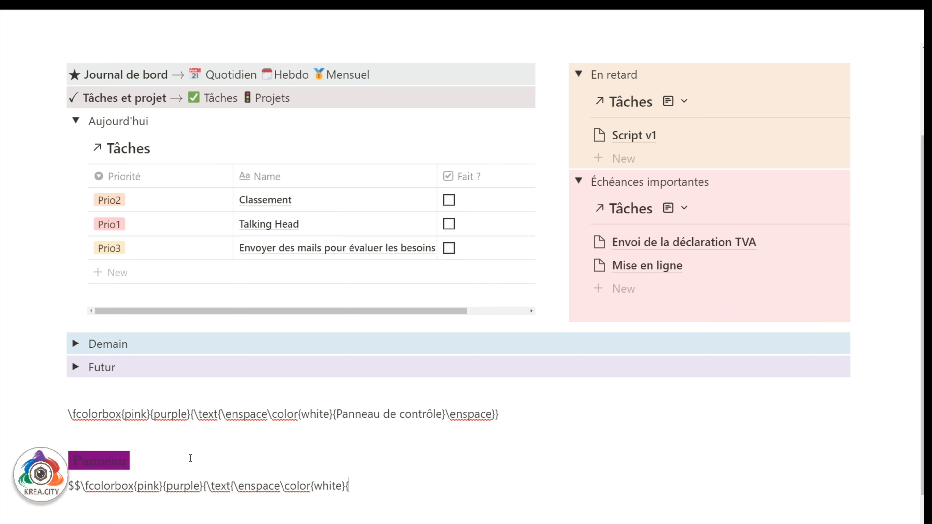
pyautogui.write('Panneau de cont')
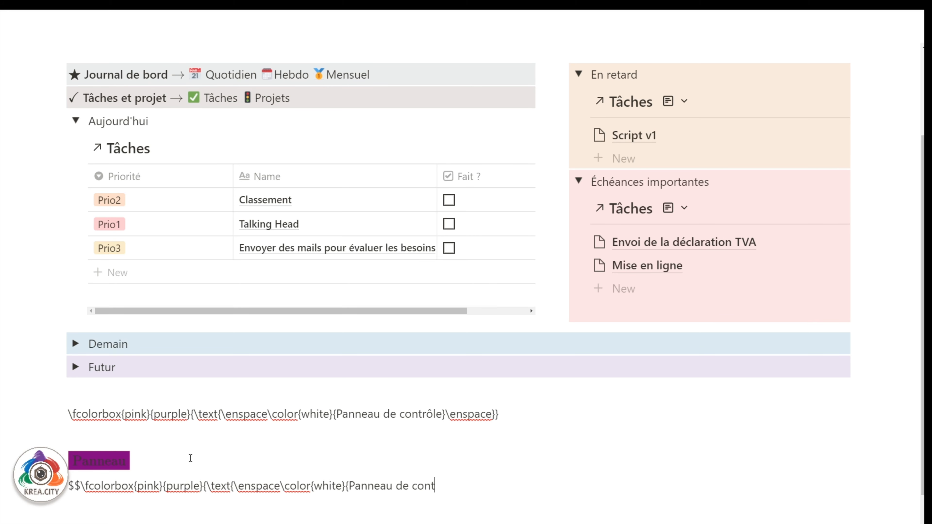
pyautogui.write('rôle}\\enspace')
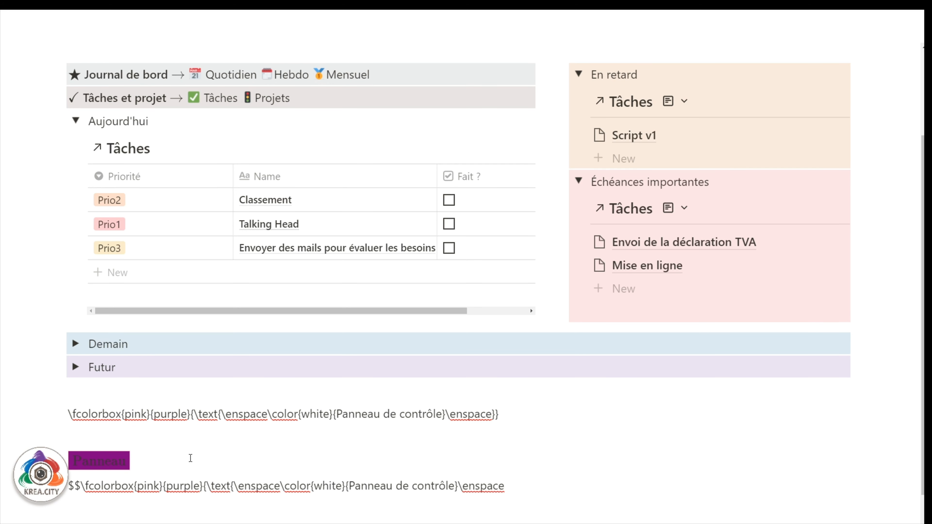
pyautogui.write('}}$$')
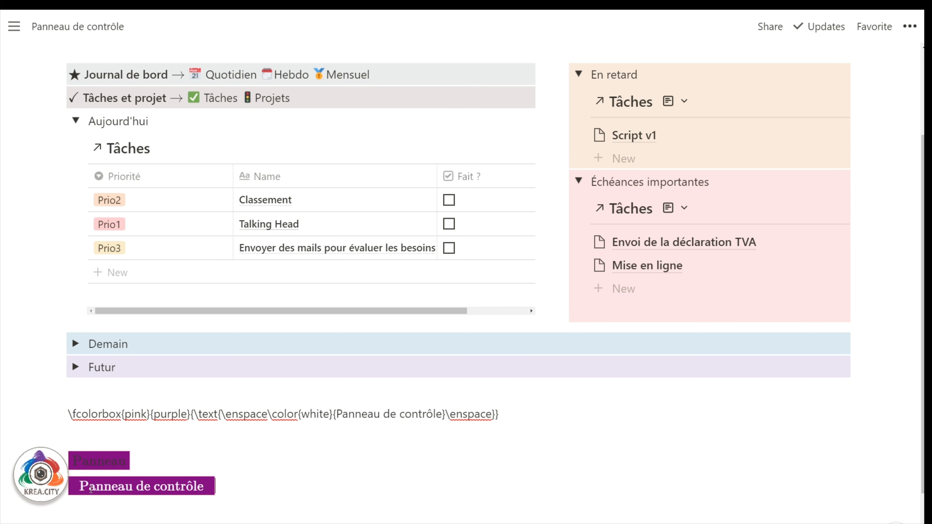
pyautogui.scroll(3, 92, 477)
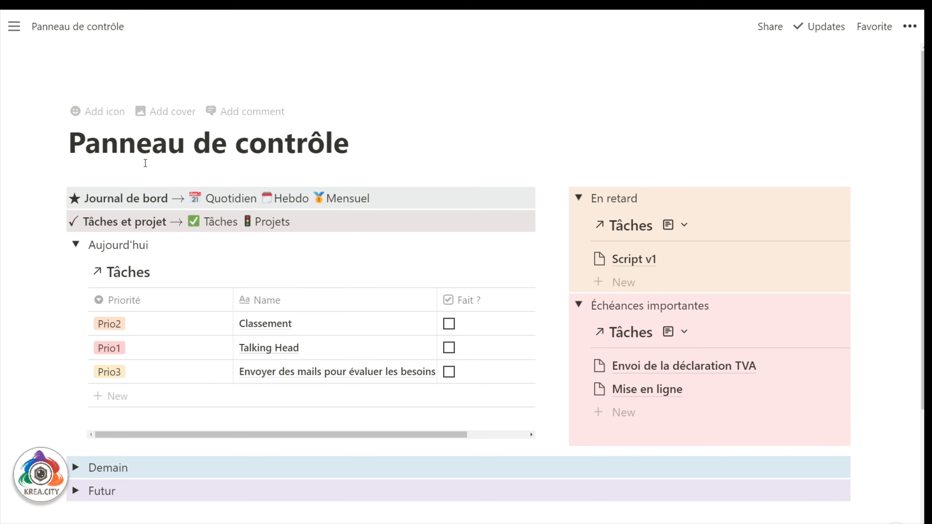
pyautogui.scroll(-6, 197, 227)
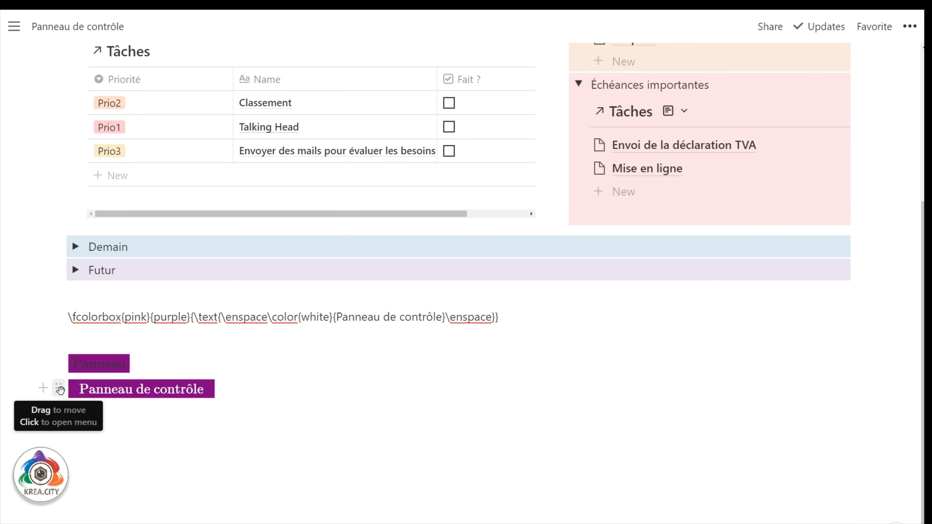
pyautogui.click(58, 388)
pyautogui.press('Escape')
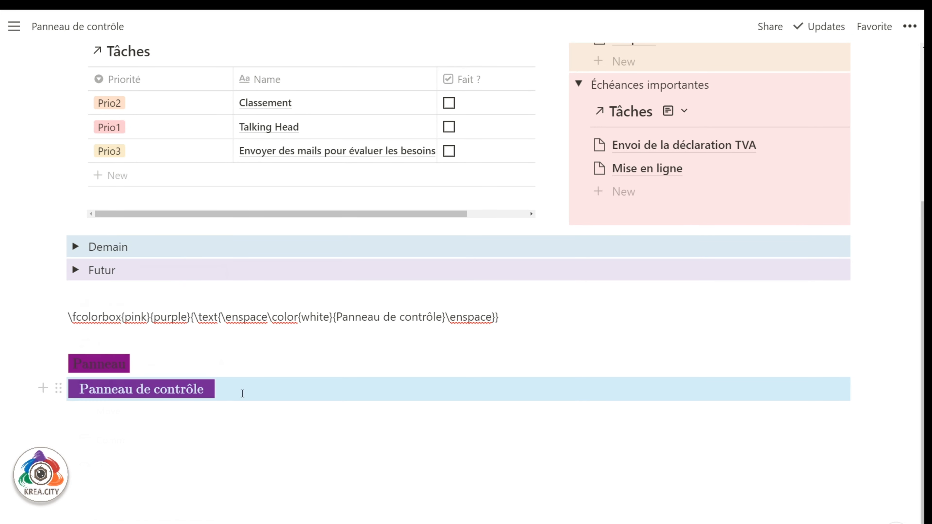
pyautogui.click(139, 390)
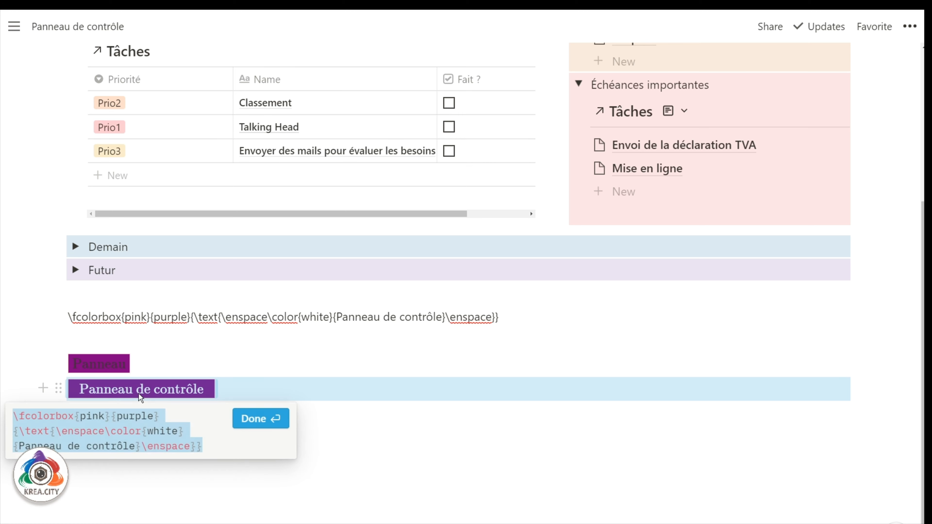
pyautogui.click(14, 415)
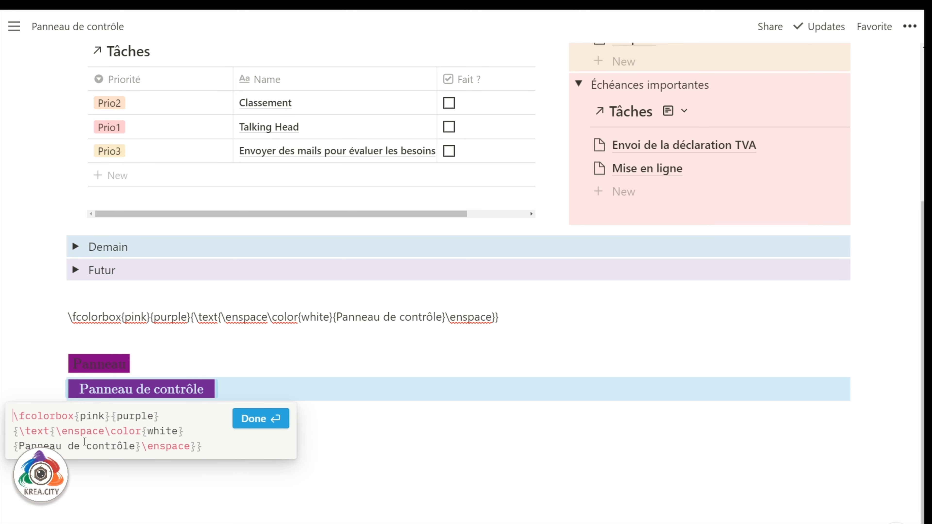
pyautogui.write('\\Large')
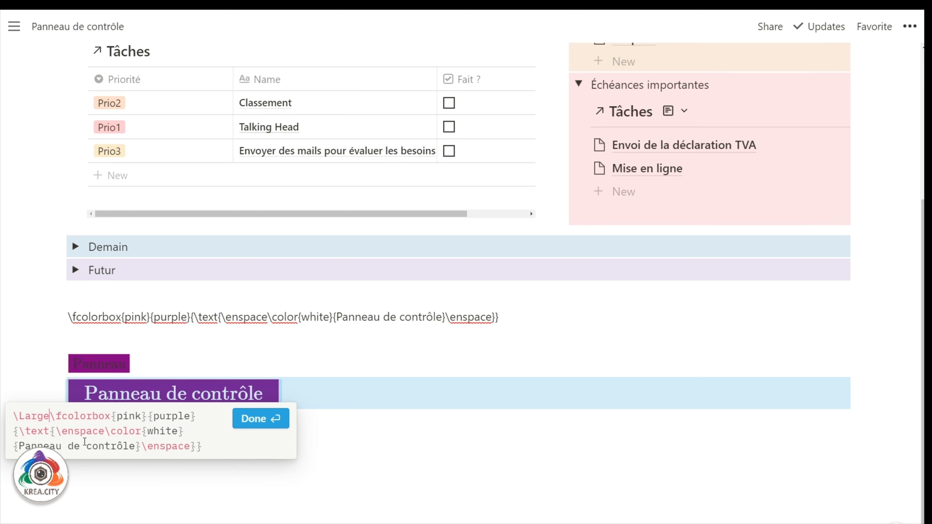
pyautogui.click(259, 419)
pyautogui.click(96, 398)
pyautogui.doubleClick(63, 422)
pyautogui.write('Huge')
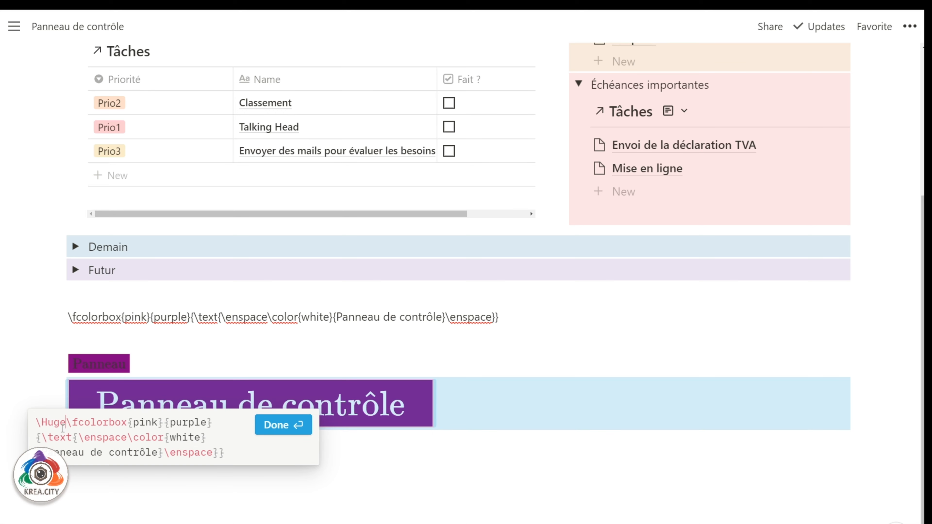
pyautogui.click(284, 428)
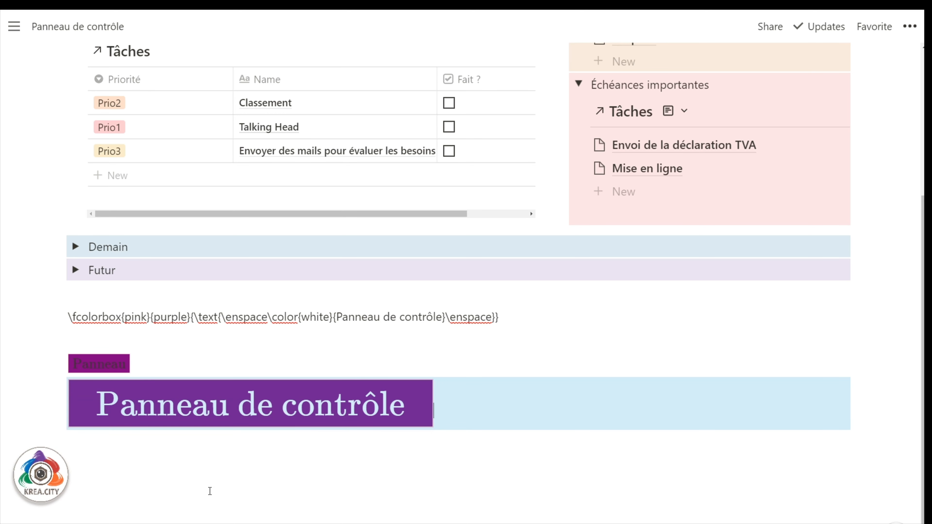
pyautogui.click(137, 407)
pyautogui.hotkey('ctrl', 'c')
pyautogui.click(139, 440)
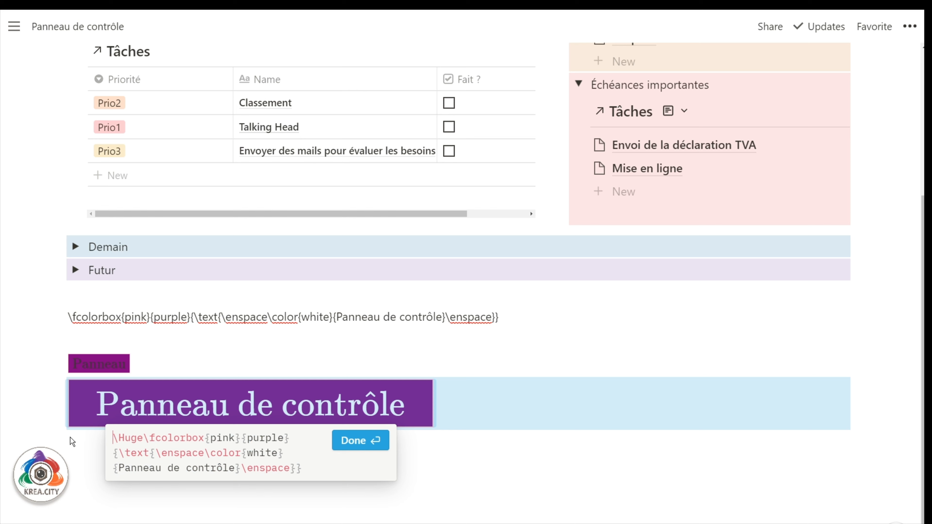
pyautogui.moveTo(143, 438); pyautogui.dragTo(102, 432)
pyautogui.press('BackSpace')
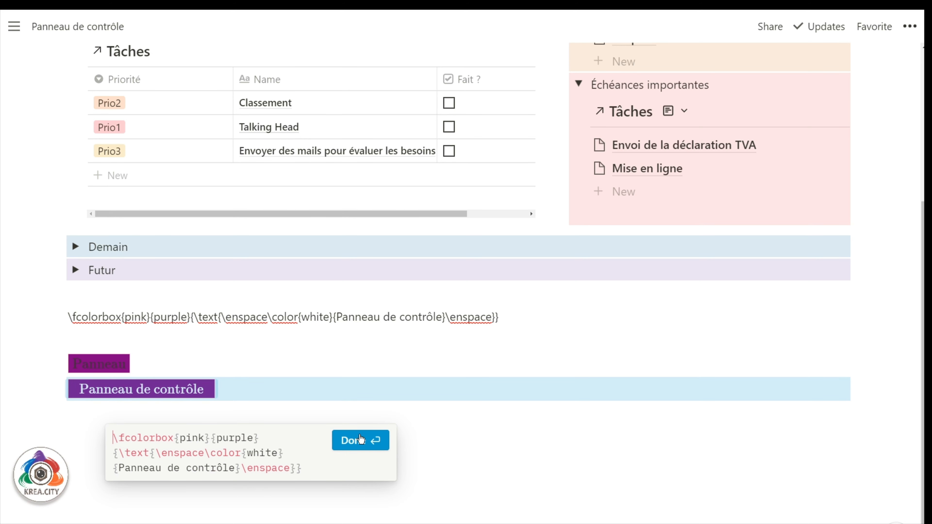
pyautogui.moveTo(304, 468); pyautogui.dragTo(67, 425)
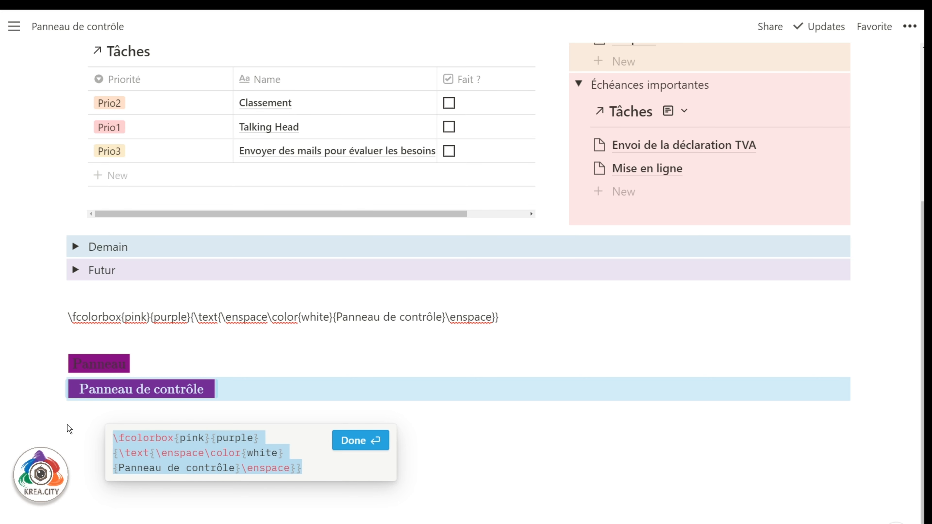
pyautogui.click(344, 445)
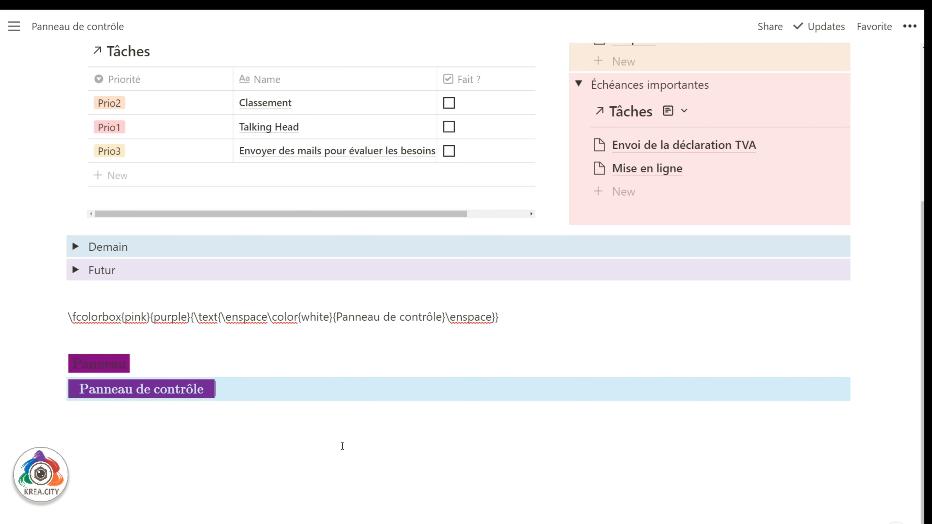
pyautogui.scroll(5, 343, 446)
# Replace the page title with the pasted fcolorbox formula wrapped in $$ delimiters.
pyautogui.doubleClick(102, 145)
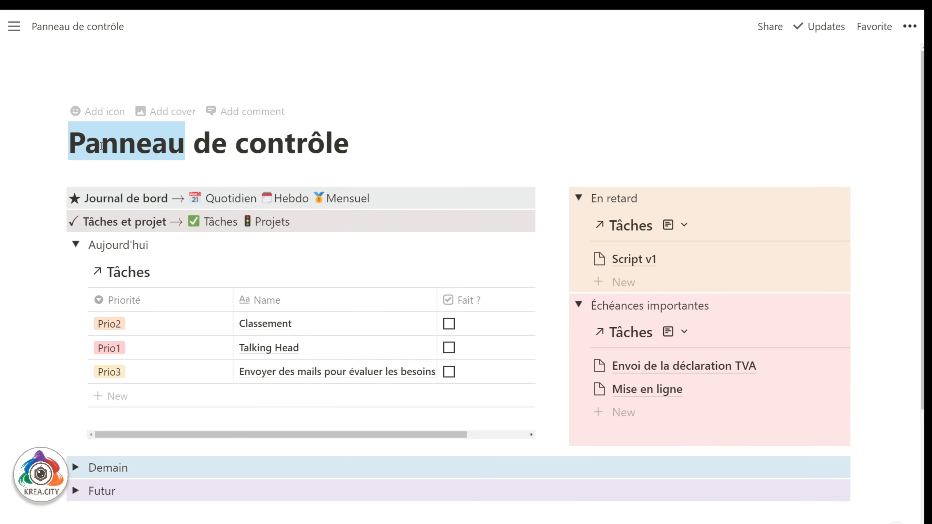
pyautogui.tripleClick(101, 146)
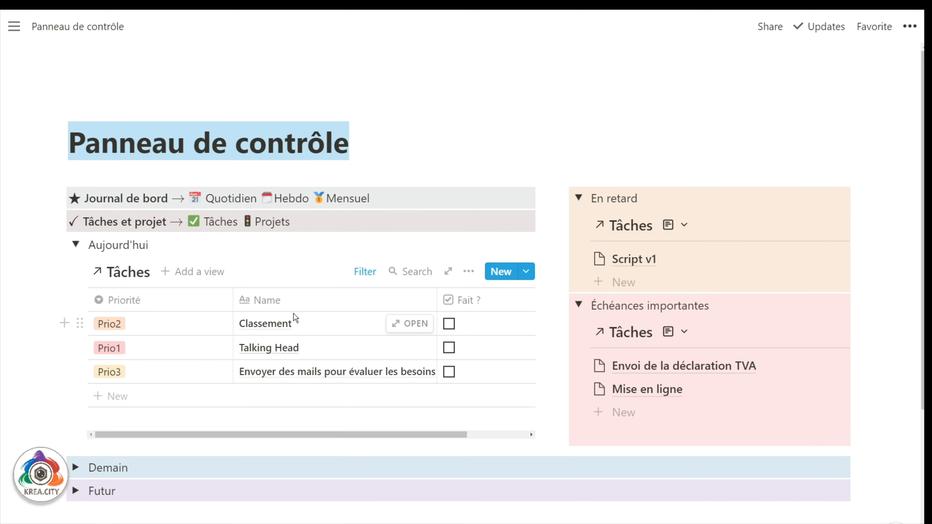
pyautogui.write('$$')
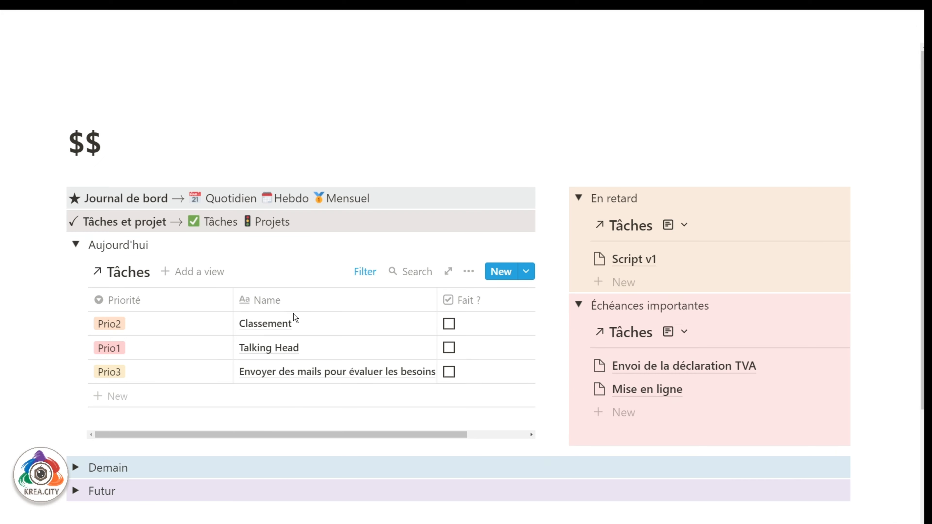
pyautogui.hotkey('ctrl', 'v')
pyautogui.write('$$')
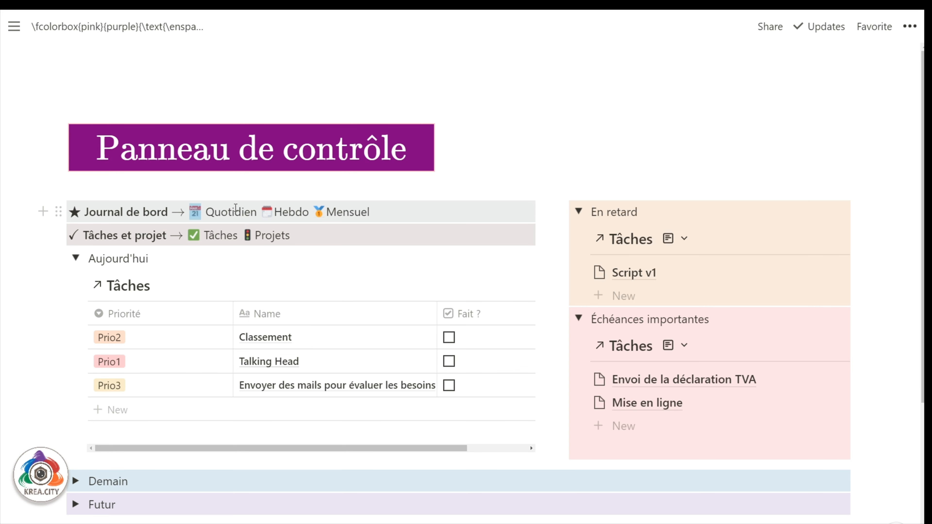
# Select Quotidien, Hebdo and Mensuel with their emojis in the Journal de bord row.
pyautogui.moveTo(256, 212); pyautogui.dragTo(192, 212)
pyautogui.moveTo(311, 211); pyautogui.dragTo(266, 212)
pyautogui.moveTo(370, 212); pyautogui.dragTo(314, 212)
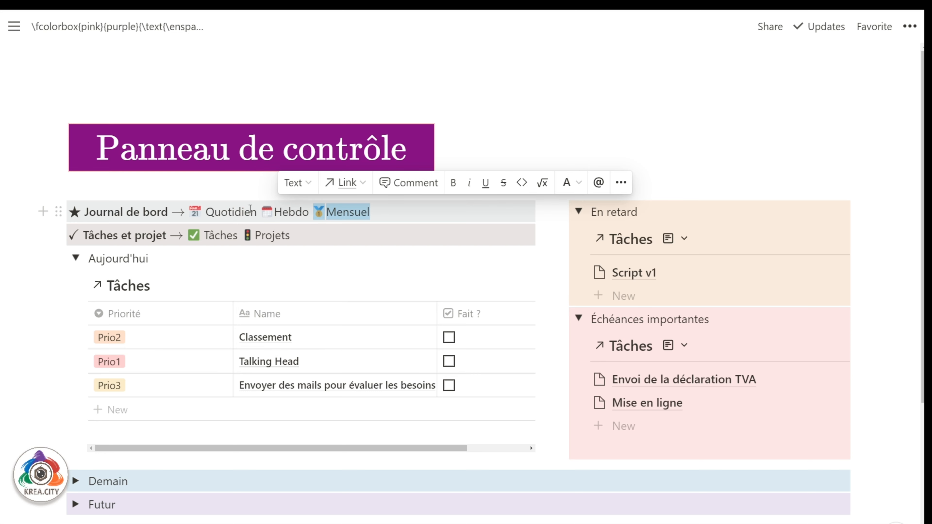
pyautogui.moveTo(256, 212); pyautogui.dragTo(190, 210)
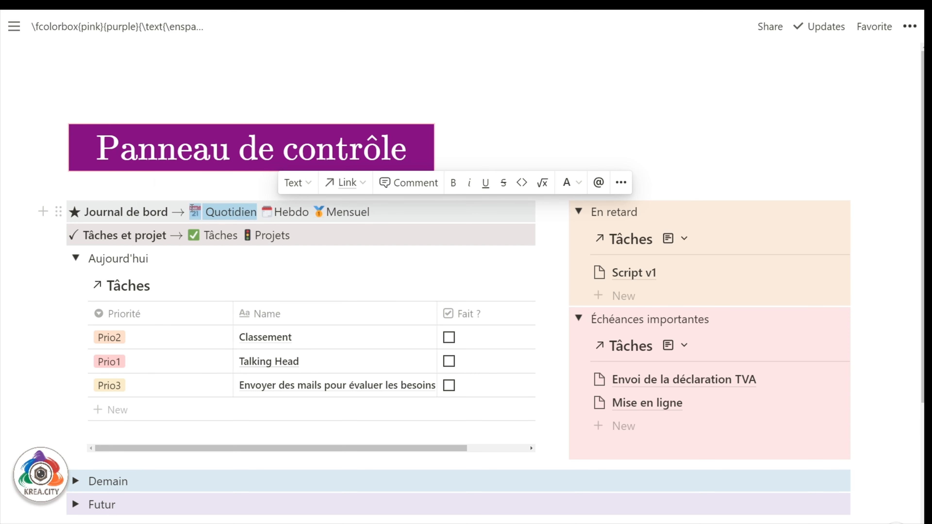
# Open the Quotidien page from the sidebar and copy its link.
pyautogui.moveTo(21, 50)
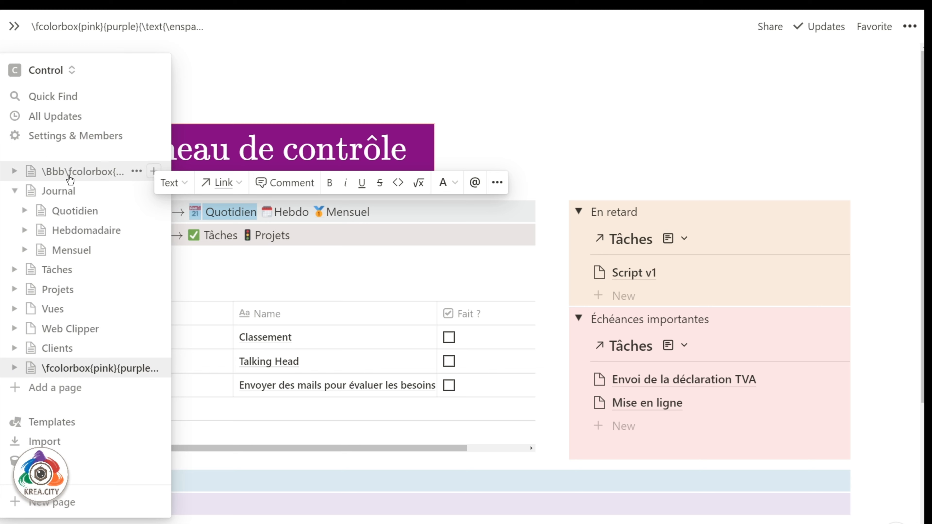
pyautogui.click(26, 211)
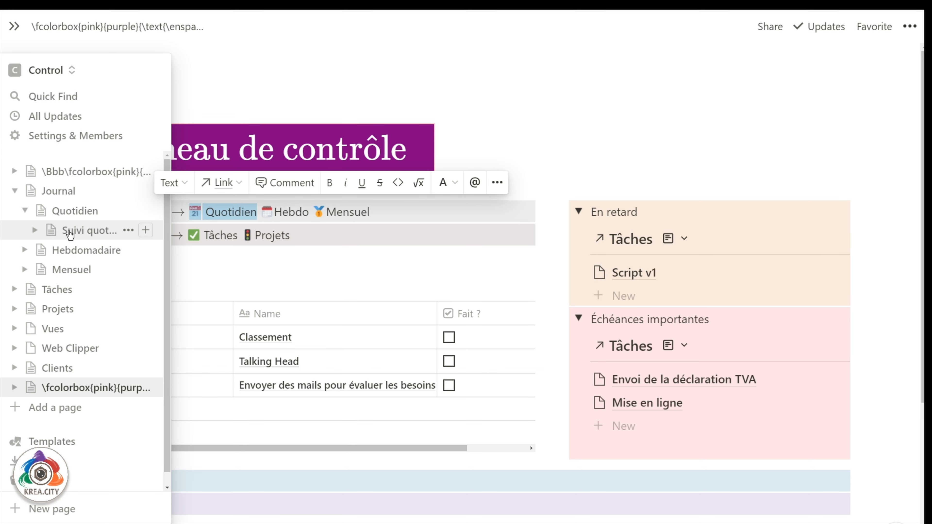
pyautogui.click(71, 211)
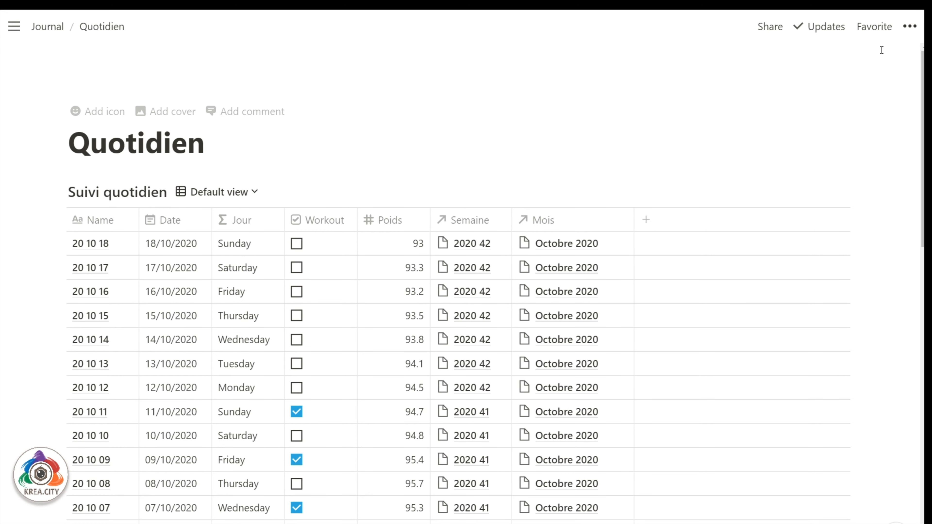
pyautogui.click(909, 26)
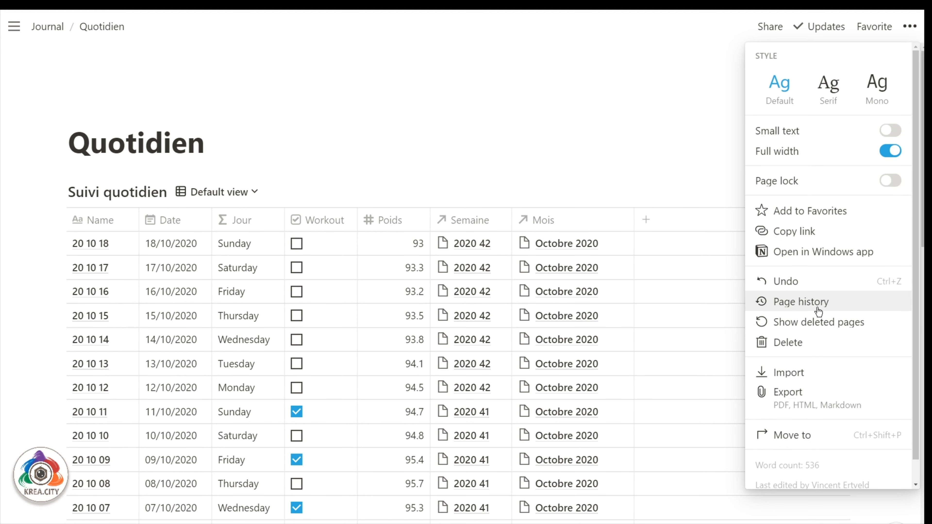
pyautogui.click(811, 238)
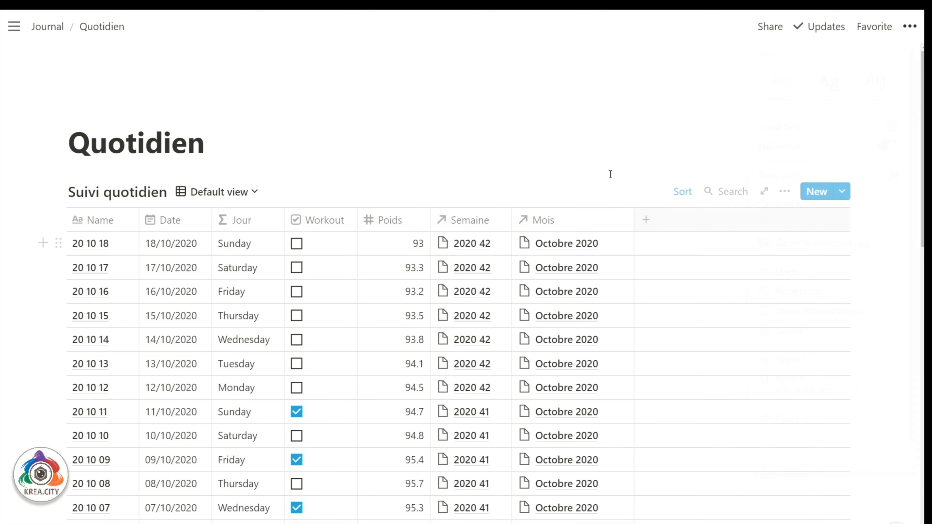
# Return to the Journal page, dock the sidebar, and open the fcolorbox-titled page.
pyautogui.click(55, 27)
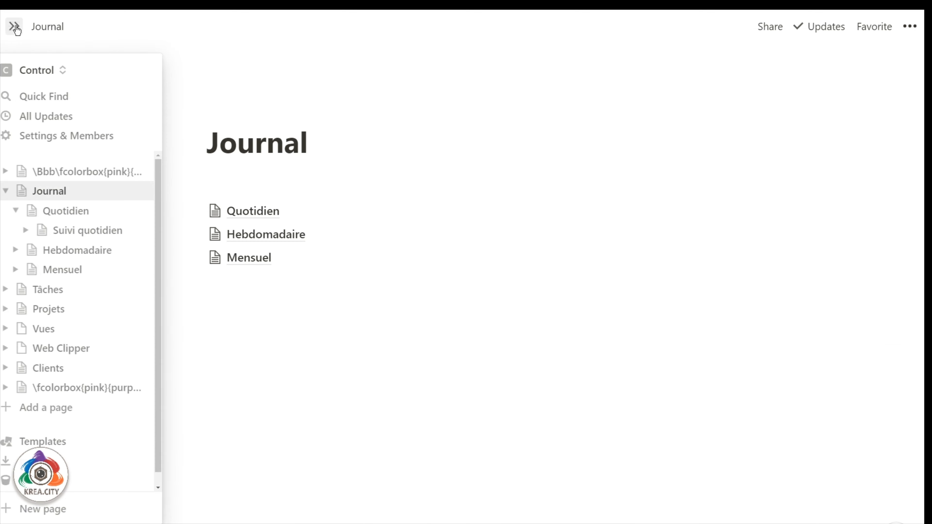
pyautogui.click(15, 26)
pyautogui.click(67, 135)
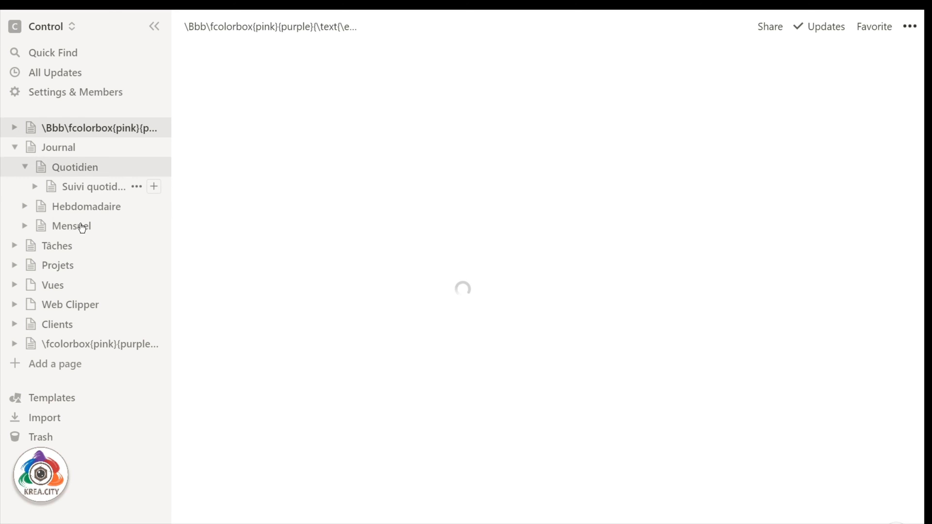
# On the Panneau de contrôle dashboard, link the word Quotidien to the Quotidien page.
pyautogui.click(92, 345)
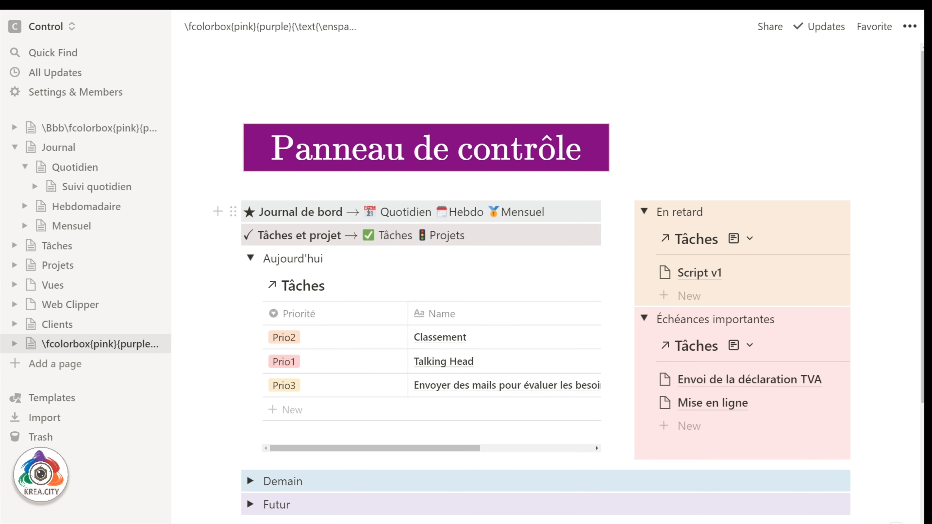
pyautogui.moveTo(431, 212); pyautogui.dragTo(363, 212)
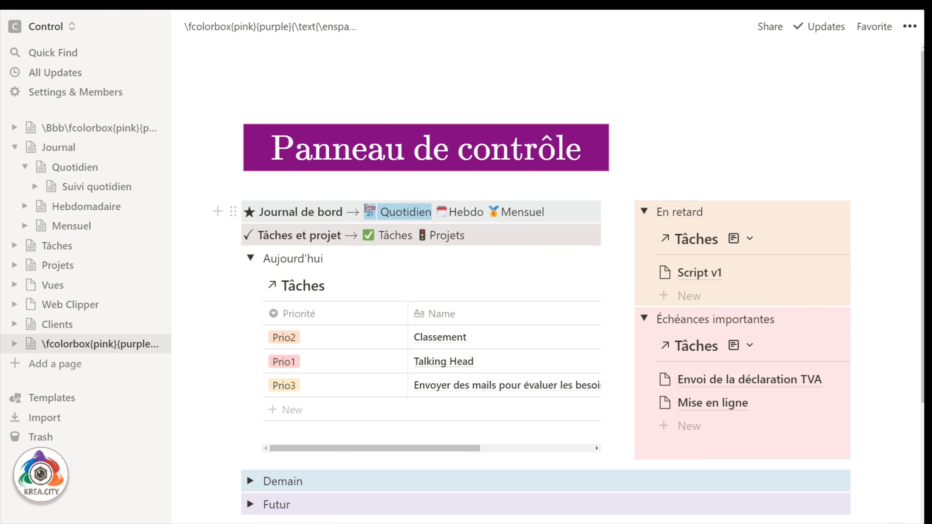
pyautogui.click(407, 184)
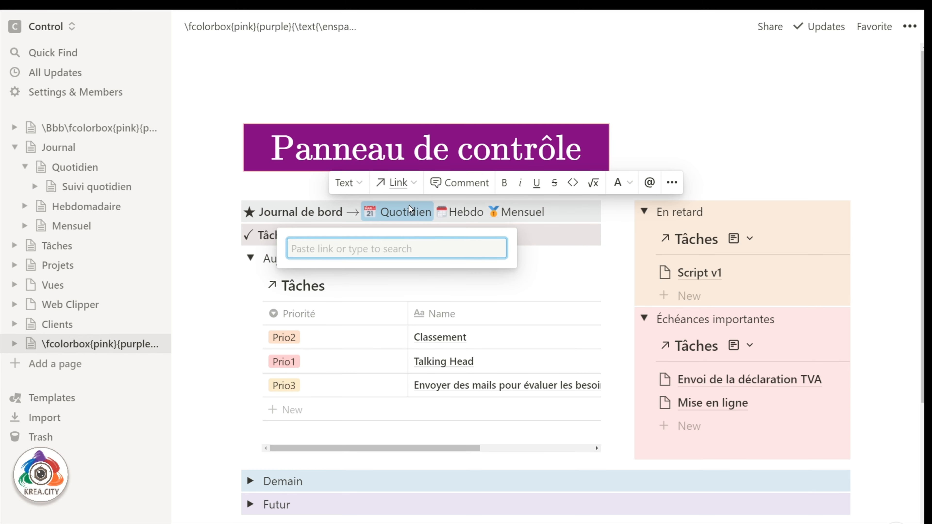
pyautogui.hotkey('ctrl', 'v')
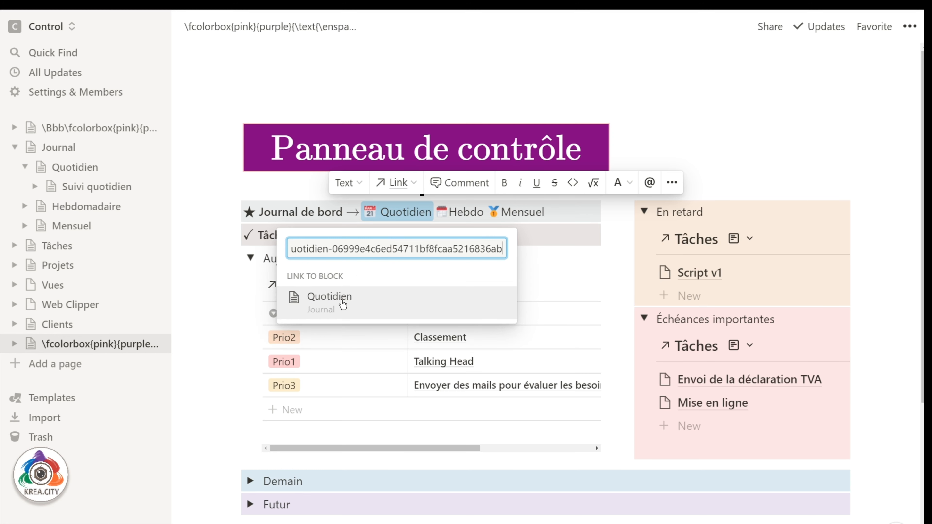
pyautogui.click(342, 301)
pyautogui.click(742, 105)
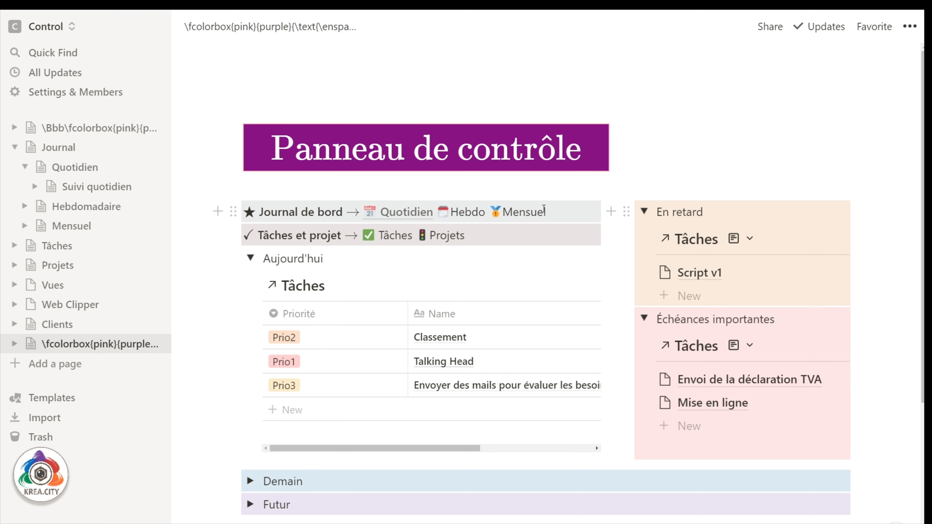
pyautogui.moveTo(459, 275)
pyautogui.click(156, 26)
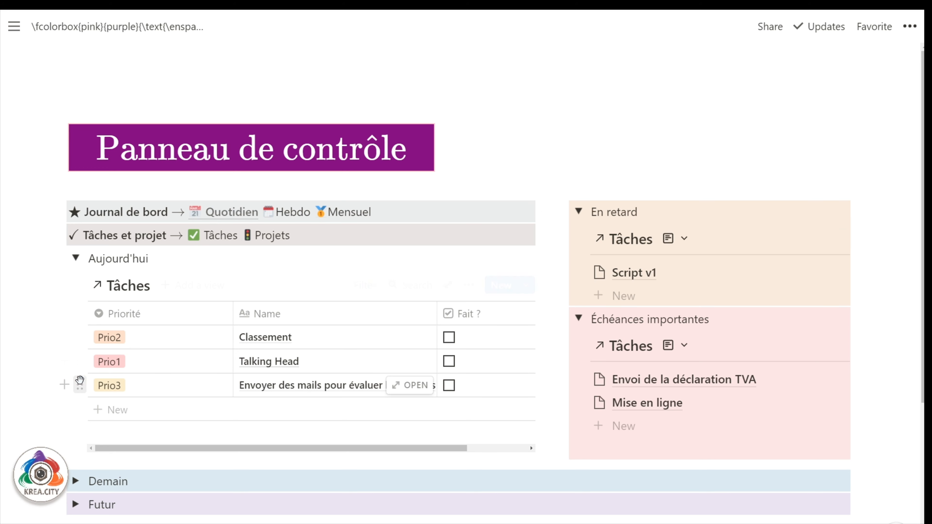
# Delete the leftover fcolorbox code line and both purple test boxes below Futur.
pyautogui.scroll(-1, 256, 409)
pyautogui.scroll(-5, 256, 409)
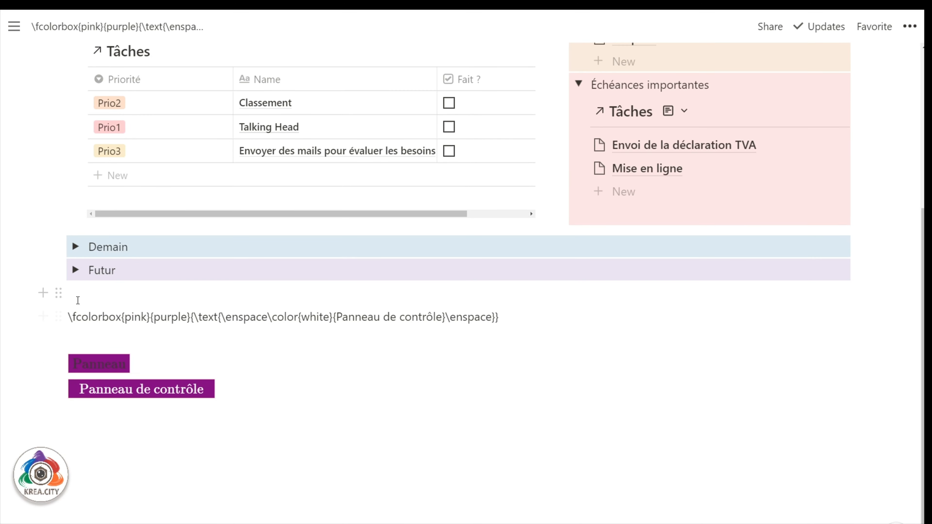
pyautogui.moveTo(73, 293); pyautogui.dragTo(244, 404)
pyautogui.press('Delete')
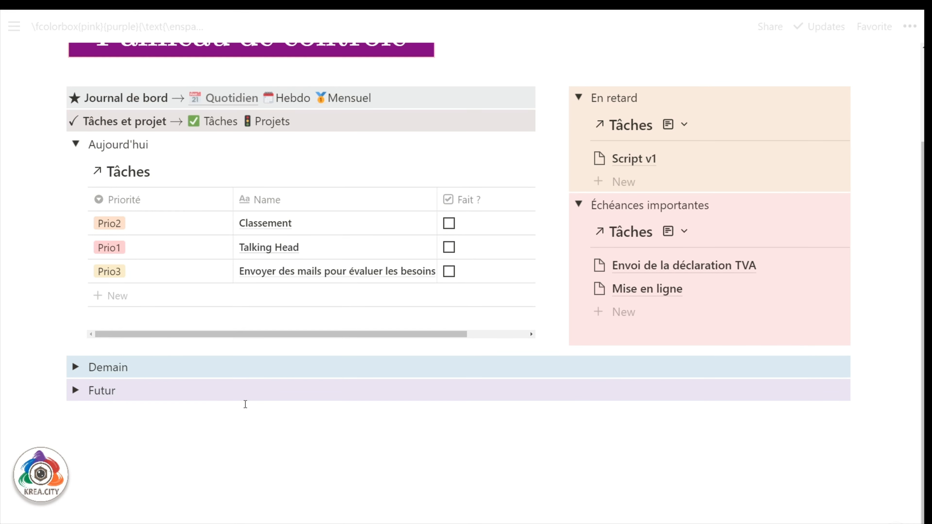
pyautogui.scroll(3, 245, 404)
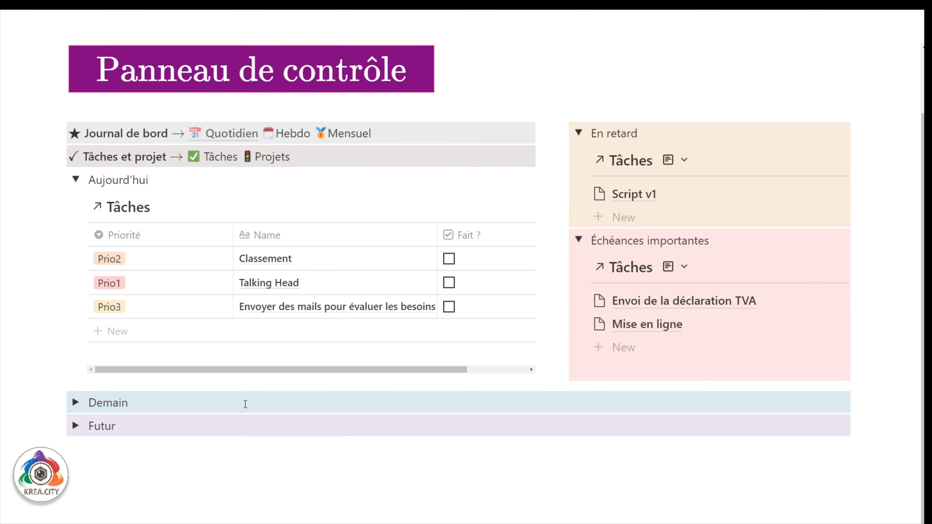
pyautogui.scroll(2, 245, 404)
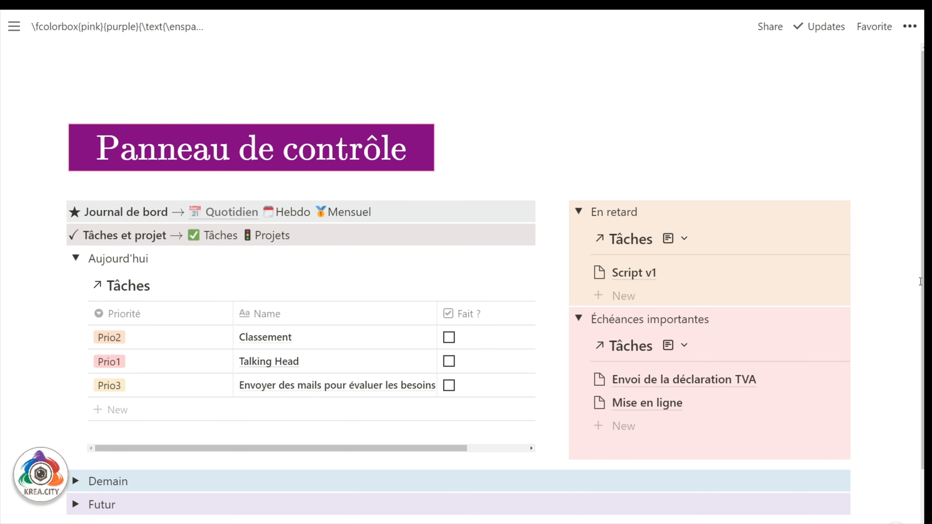
pyautogui.moveTo(920, 282); pyautogui.dragTo(922, 318)
pyautogui.moveTo(84, 43)
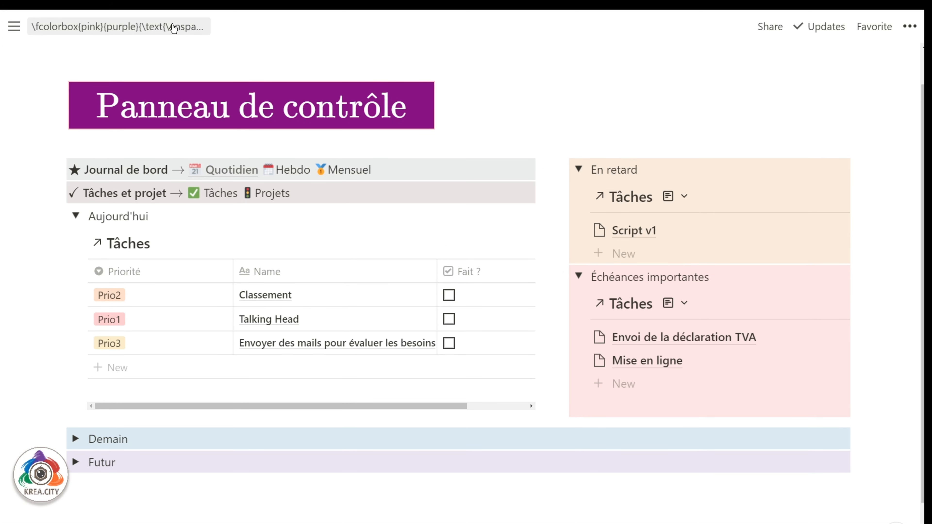
pyautogui.moveTo(15, 26)
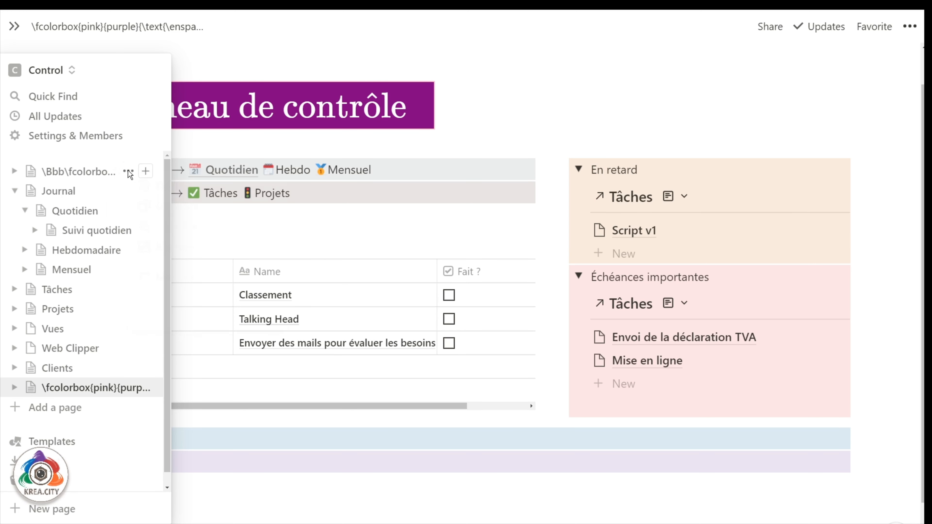
pyautogui.click(128, 172)
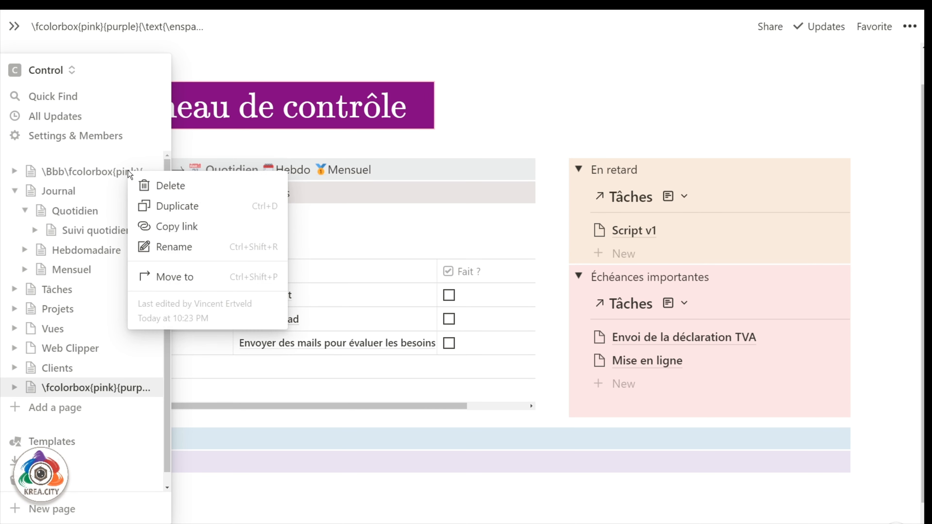
pyautogui.click(130, 391)
pyautogui.click(129, 389)
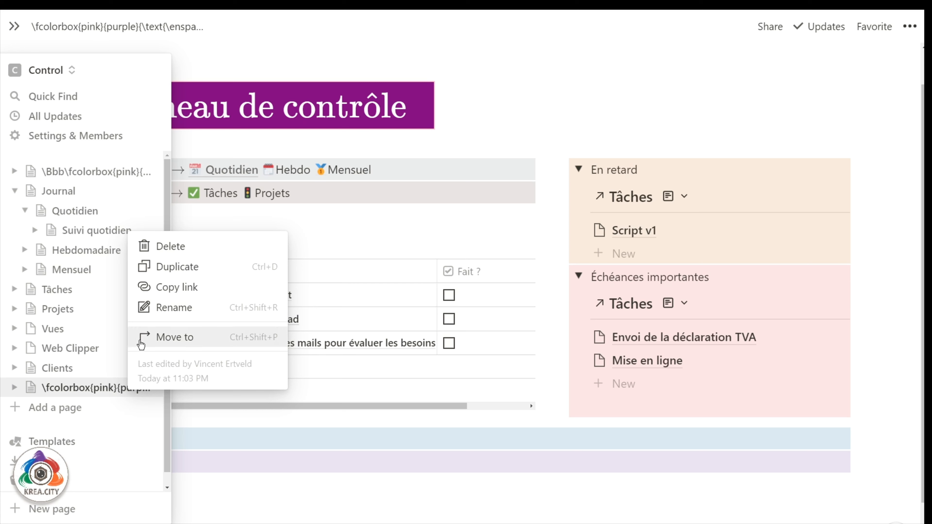
pyautogui.click(570, 109)
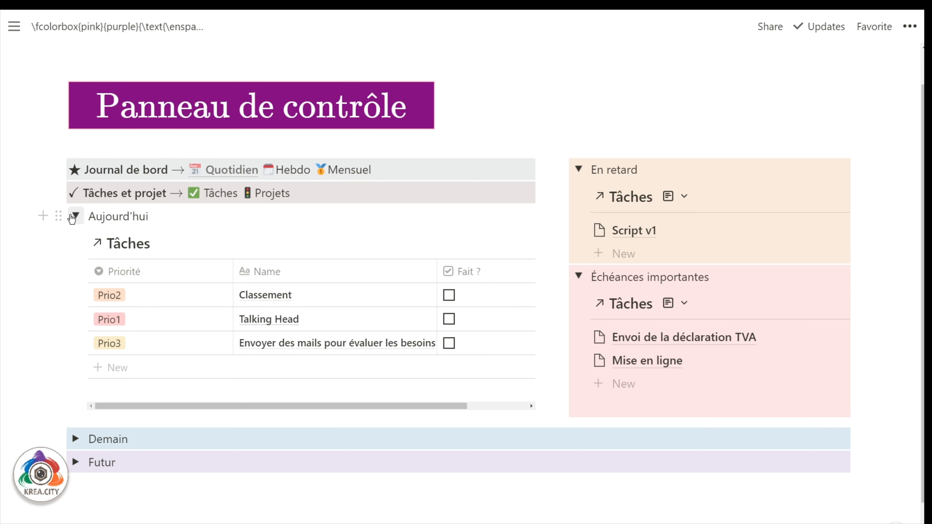